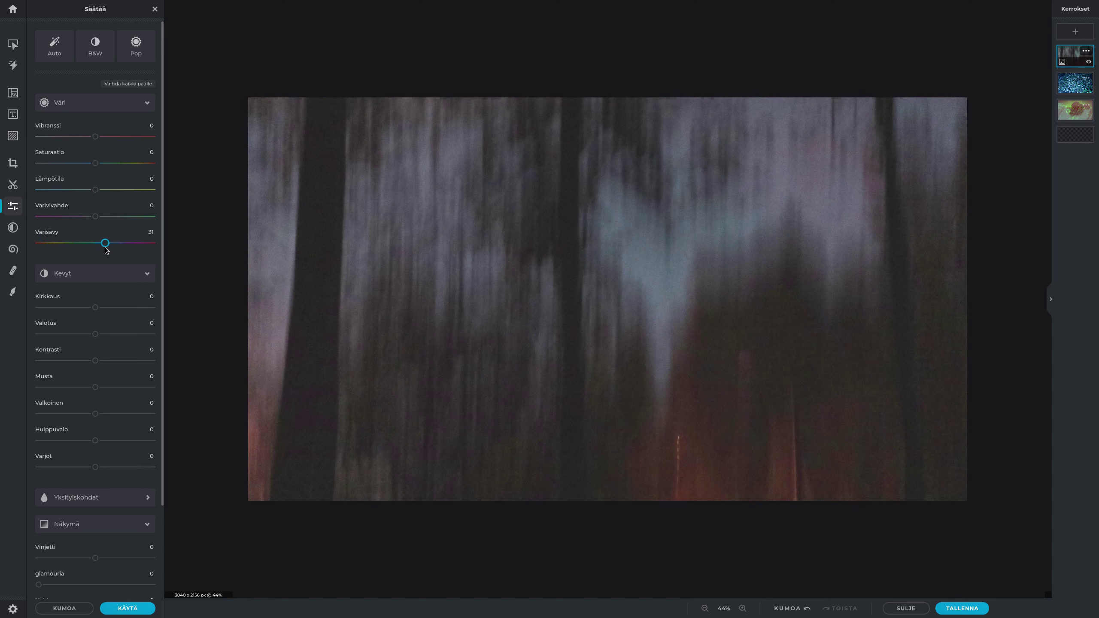
Step: Set the blurred forest layer's exposure to 17, contrast to 29 and black to 4, and apply the adjustments
{"action": "left_click_drag", "start_coordinate": [95, 334], "coordinate": [111, 365]}
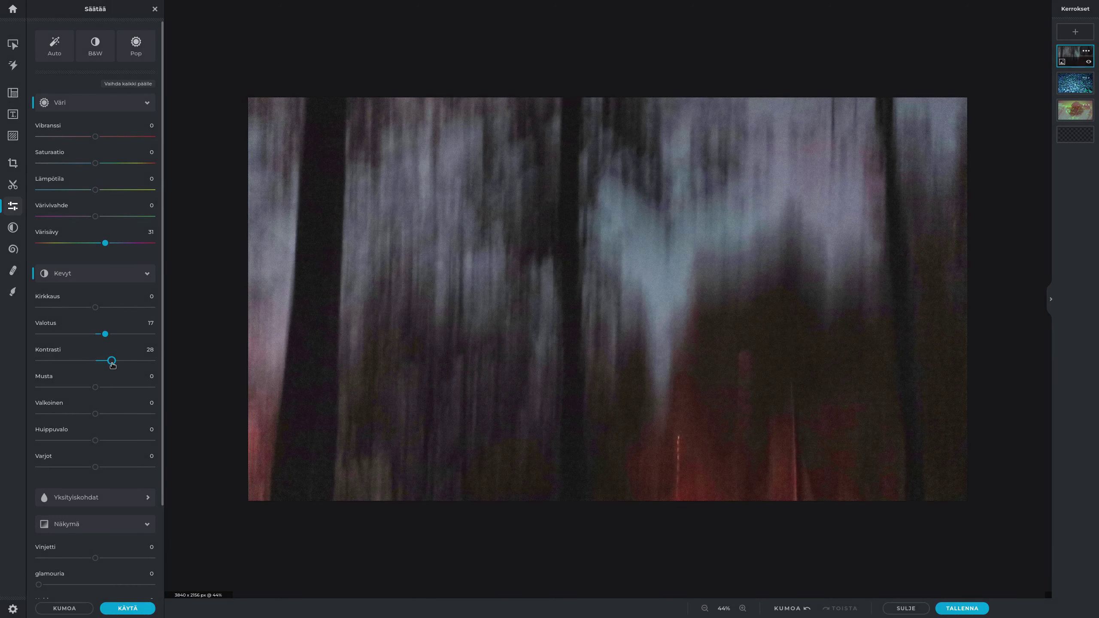
{"action": "left_click_drag", "start_coordinate": [96, 387], "coordinate": [103, 387]}
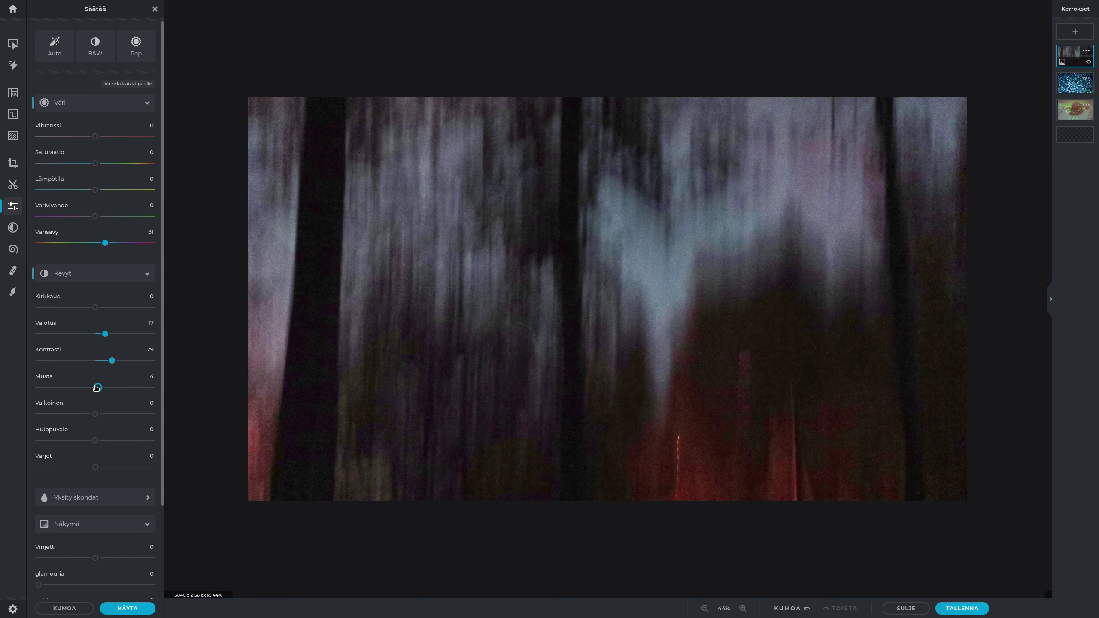
{"action": "left_click", "coordinate": [126, 608]}
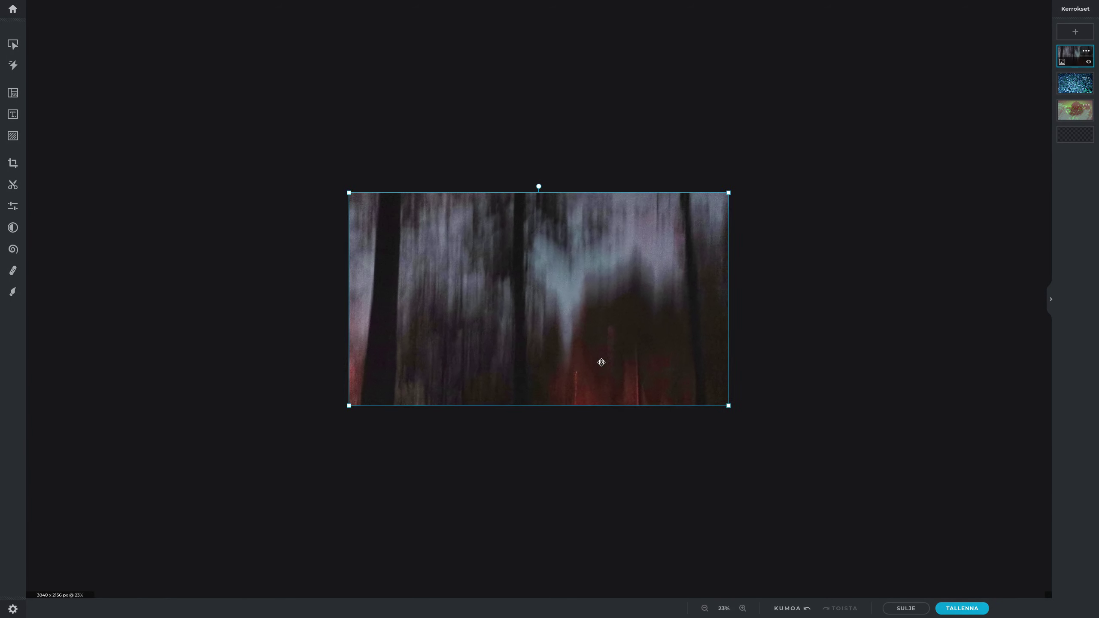
Step: Save the current forest image as a PNG file
{"action": "left_click", "coordinate": [792, 358]}
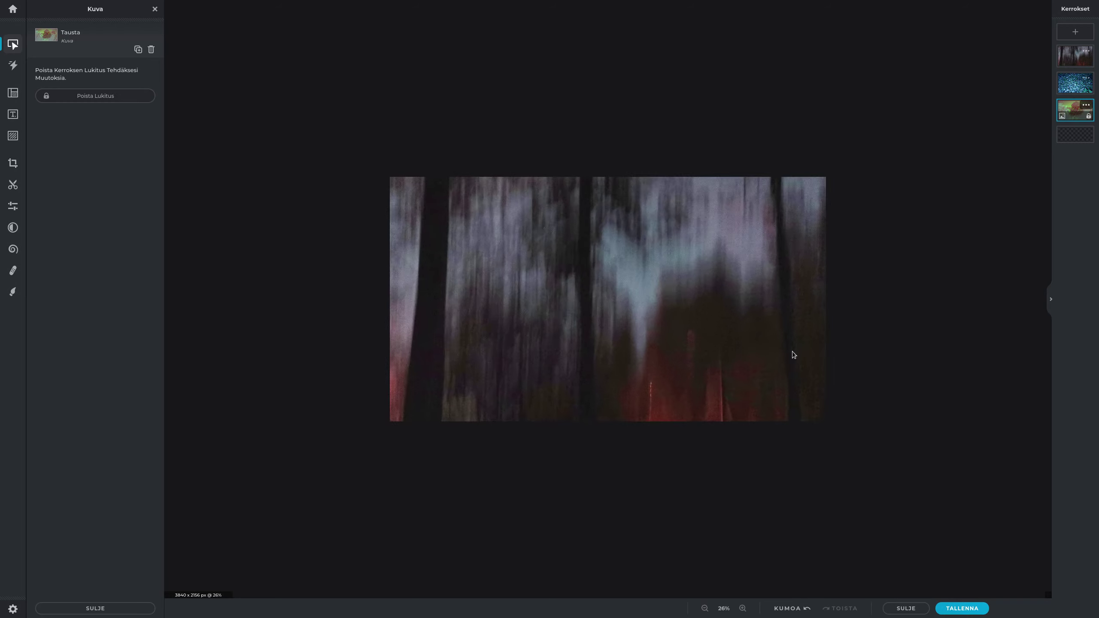
{"action": "left_click", "coordinate": [962, 608]}
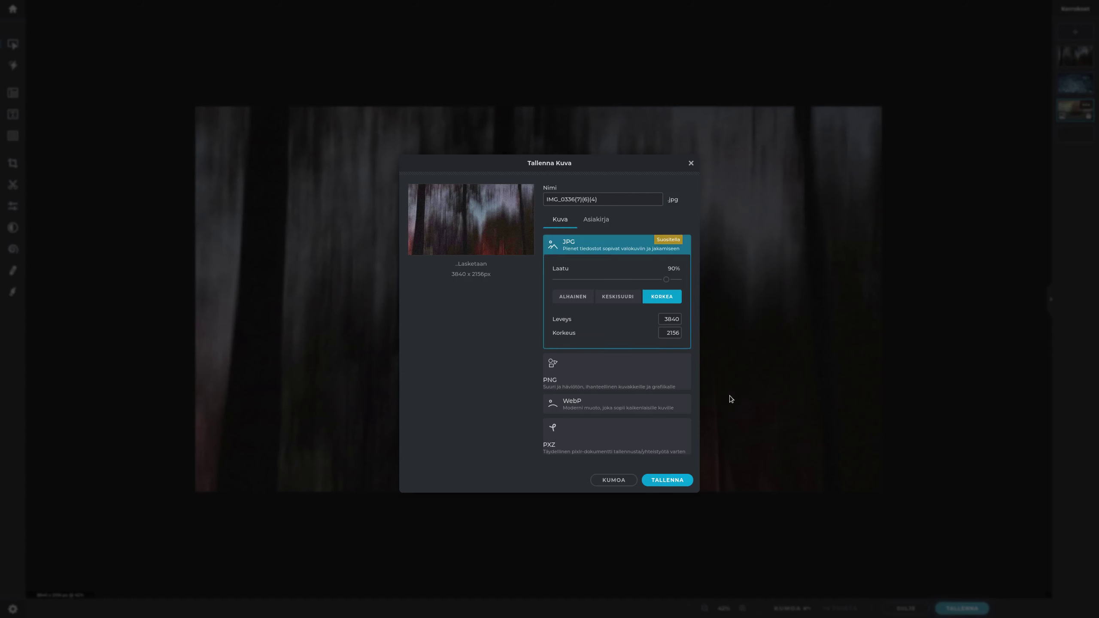
{"action": "left_click", "coordinate": [616, 375]}
{"action": "left_click", "coordinate": [667, 479]}
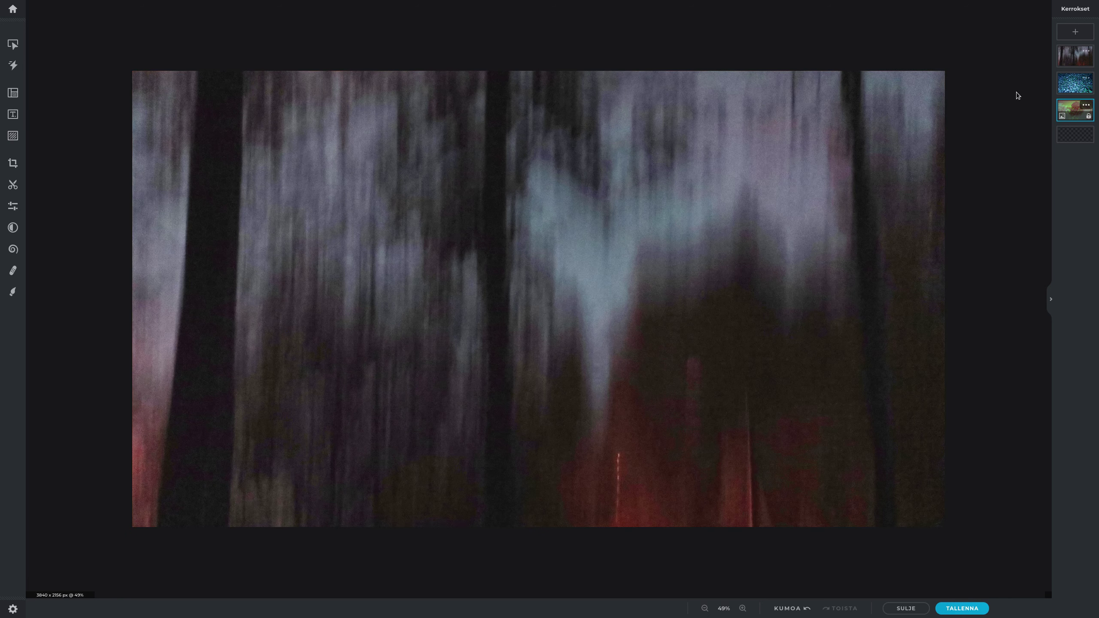
Step: Bring the blue leaf-covered ground layer to the front and apply the Anne preset effect to it
{"action": "left_click_drag", "start_coordinate": [1075, 83], "coordinate": [1063, 66]}
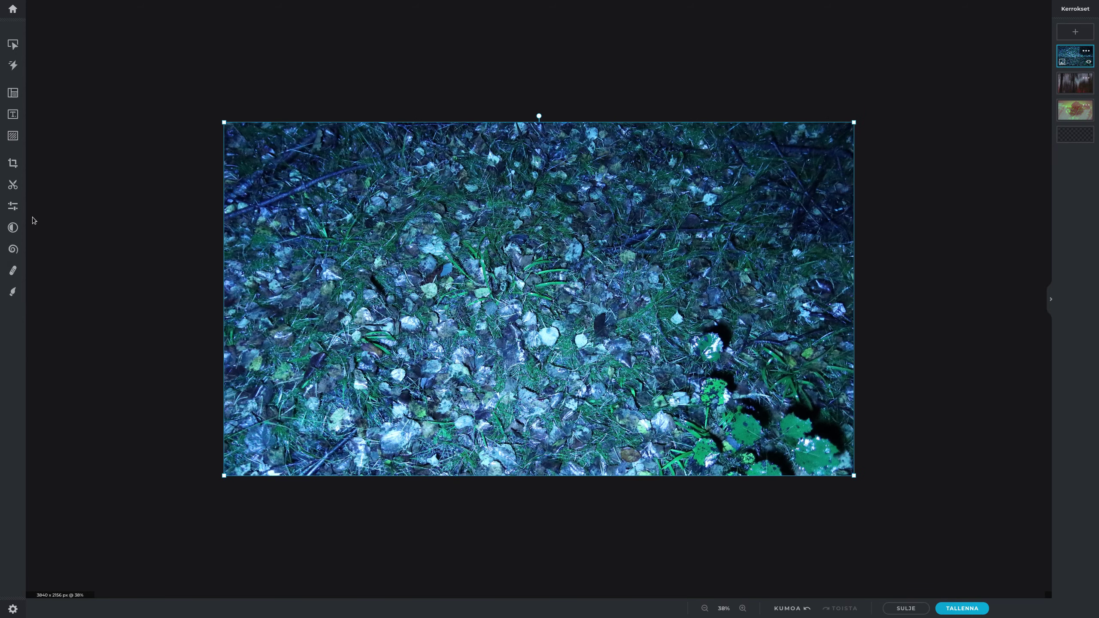
{"action": "left_click", "coordinate": [13, 227]}
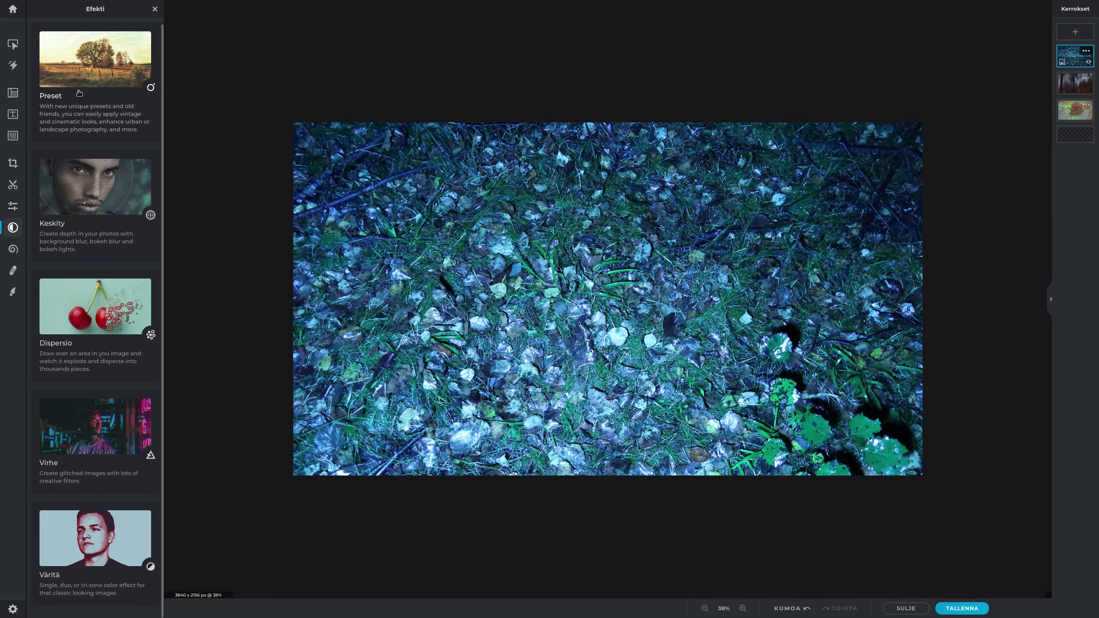
{"action": "left_click", "coordinate": [65, 56]}
{"action": "left_click", "coordinate": [70, 158]}
{"action": "left_click", "coordinate": [84, 186]}
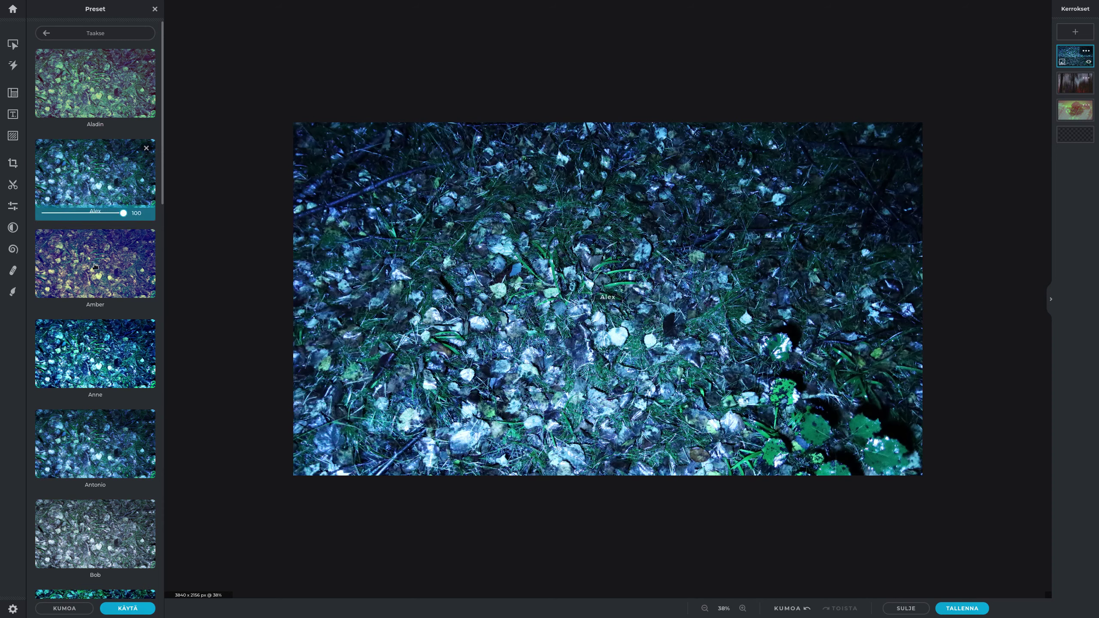
{"action": "left_click", "coordinate": [96, 264]}
{"action": "left_click", "coordinate": [112, 352]}
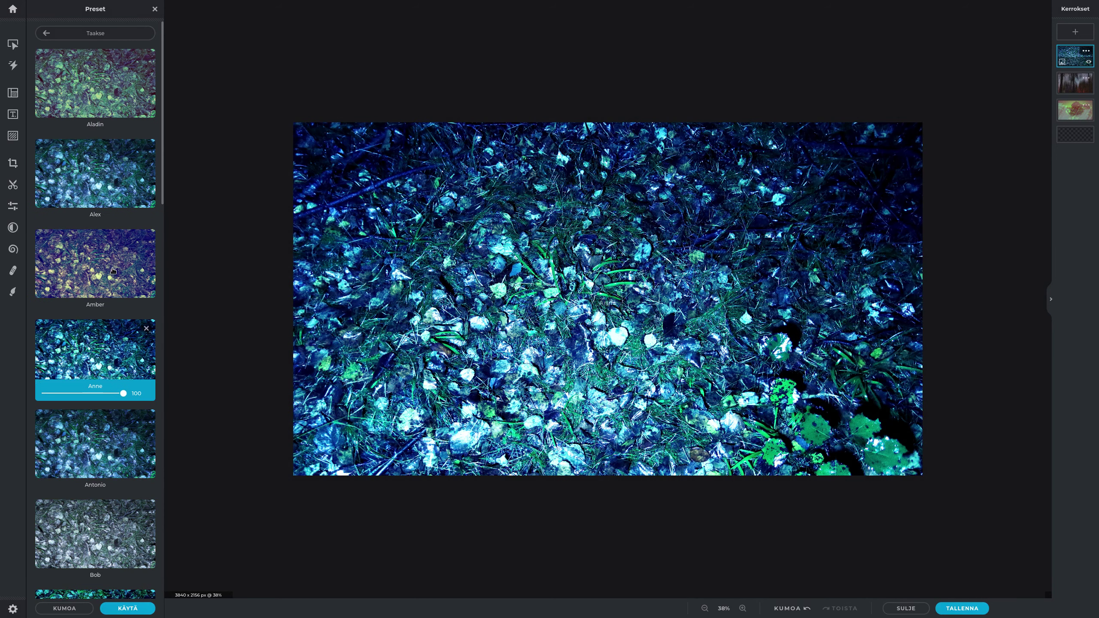
{"action": "scroll", "coordinate": [119, 459], "scroll_direction": "down", "scroll_amount": 10}
{"action": "scroll", "coordinate": [120, 459], "scroll_direction": "down", "scroll_amount": 5}
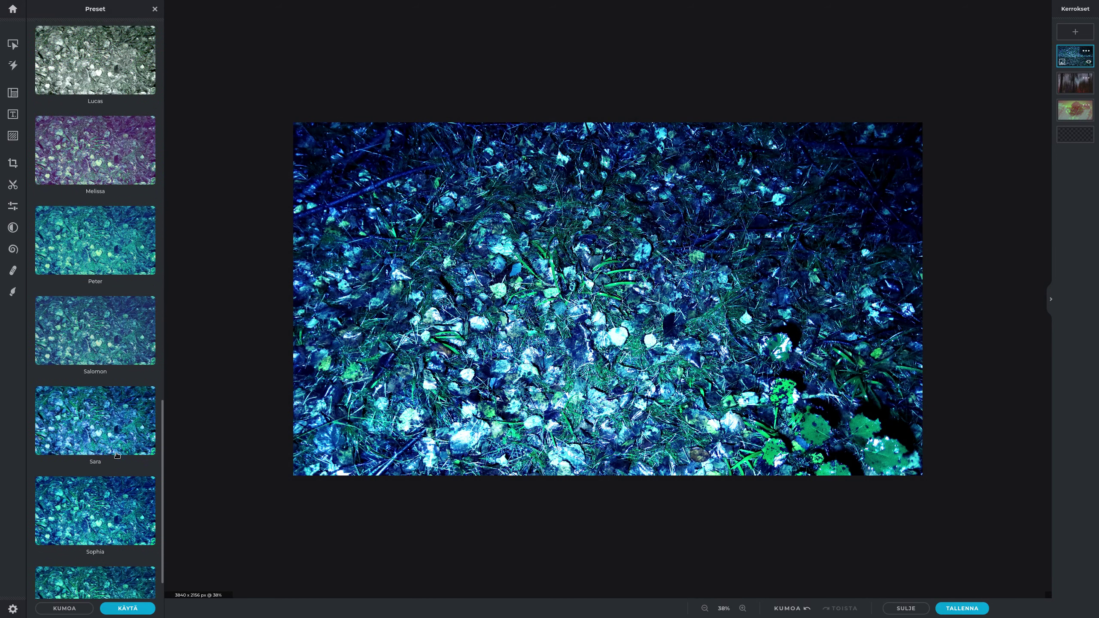
{"action": "left_click", "coordinate": [128, 608]}
Step: Set the blue leaf layer's exposure to 24
{"action": "scroll", "coordinate": [443, 320], "scroll_direction": "up", "scroll_amount": 3}
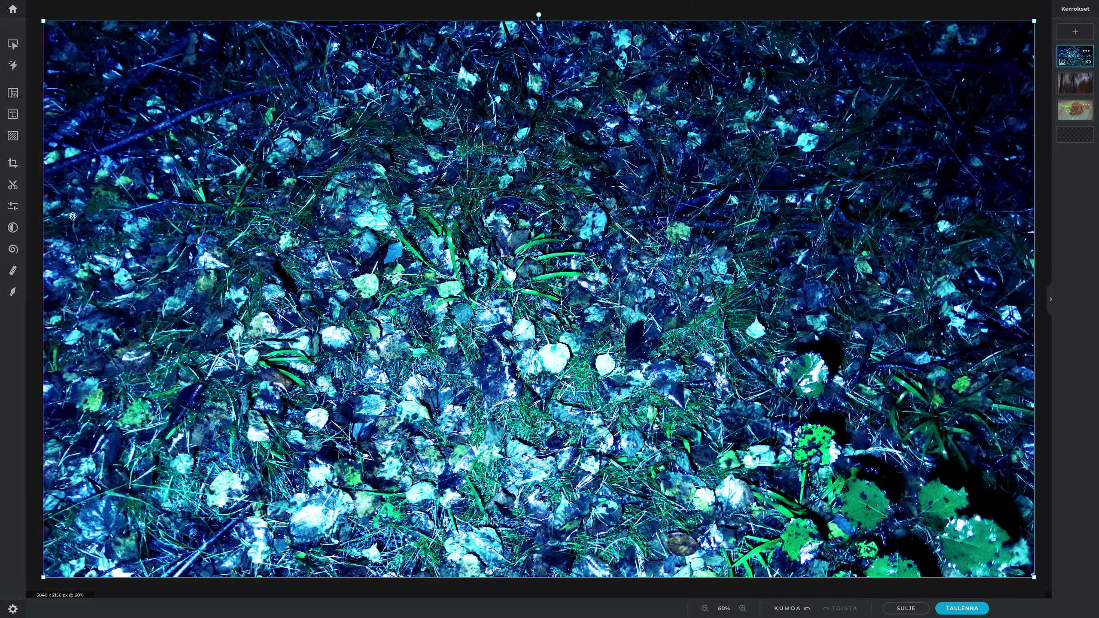
{"action": "left_click", "coordinate": [12, 206]}
{"action": "left_click_drag", "start_coordinate": [104, 336], "coordinate": [110, 334]}
{"action": "scroll", "coordinate": [451, 294], "scroll_direction": "down", "scroll_amount": 4}
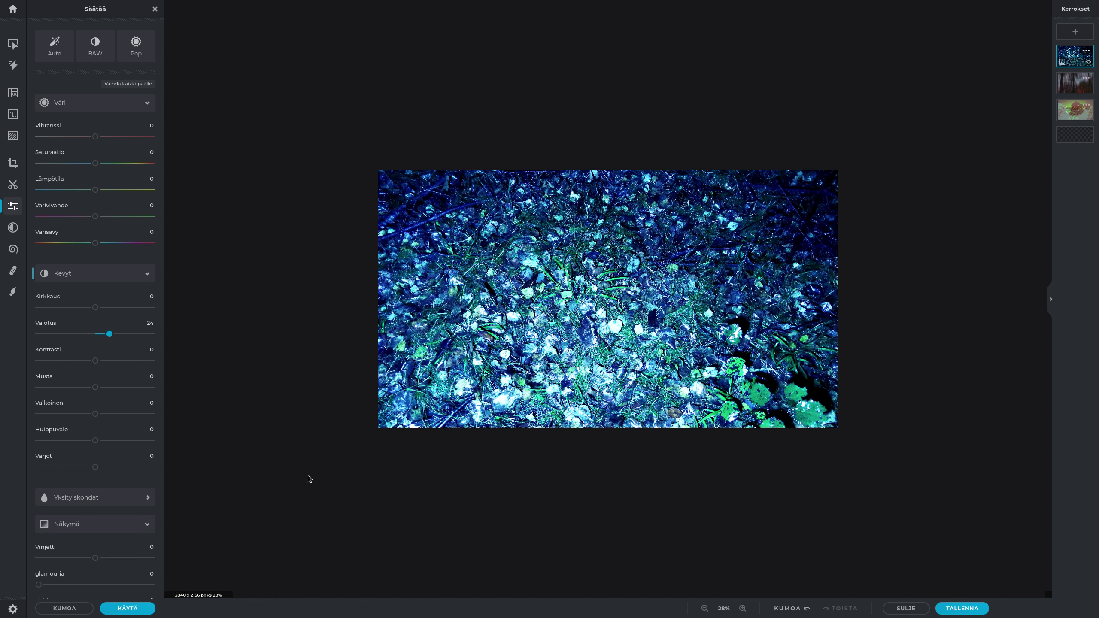
{"action": "key", "text": "super"}
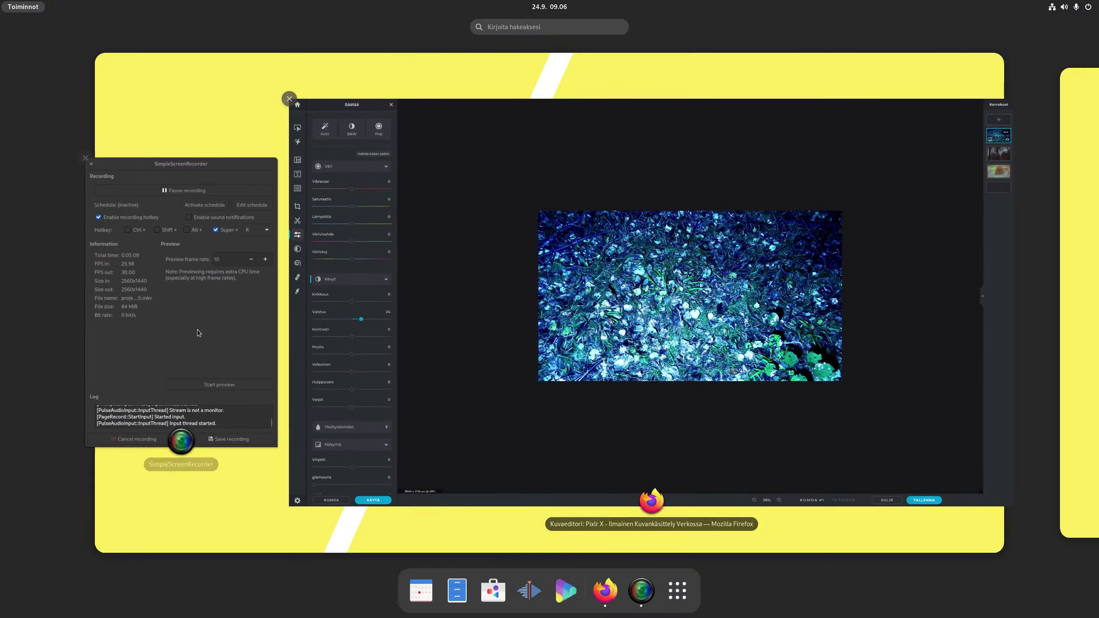
{"action": "left_click", "coordinate": [198, 329]}
{"action": "left_click", "coordinate": [184, 136]}
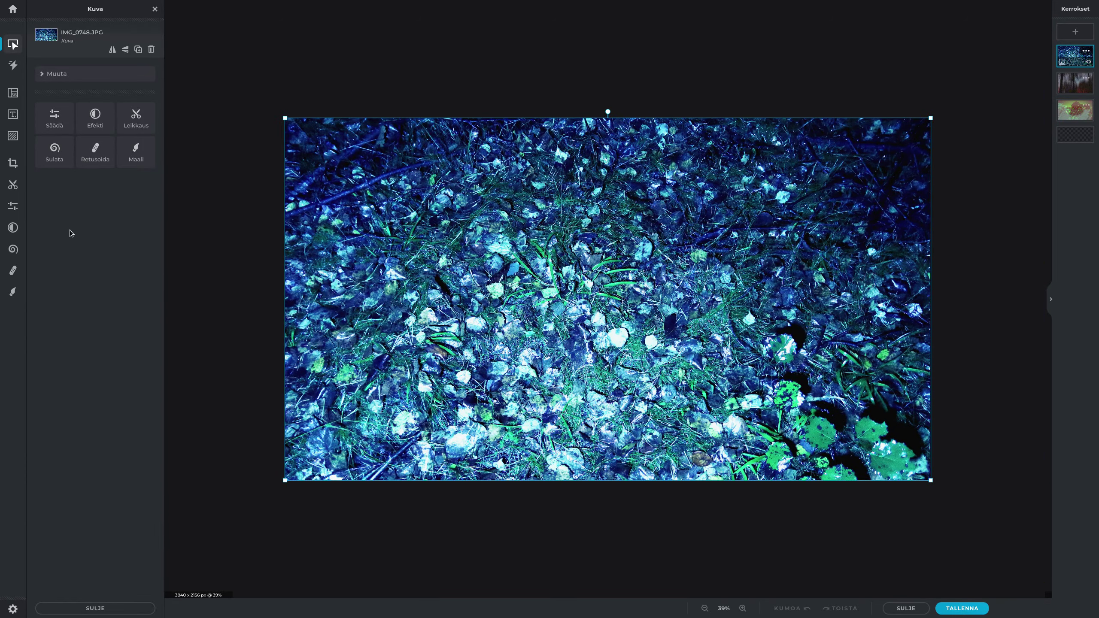
Step: Try the Alex, Anne, Antonio and Greg presets on the blue leaf layer, and apply the Hagrid preset at 100
{"action": "left_click", "coordinate": [13, 227]}
{"action": "left_click", "coordinate": [51, 104]}
{"action": "left_click", "coordinate": [89, 173]}
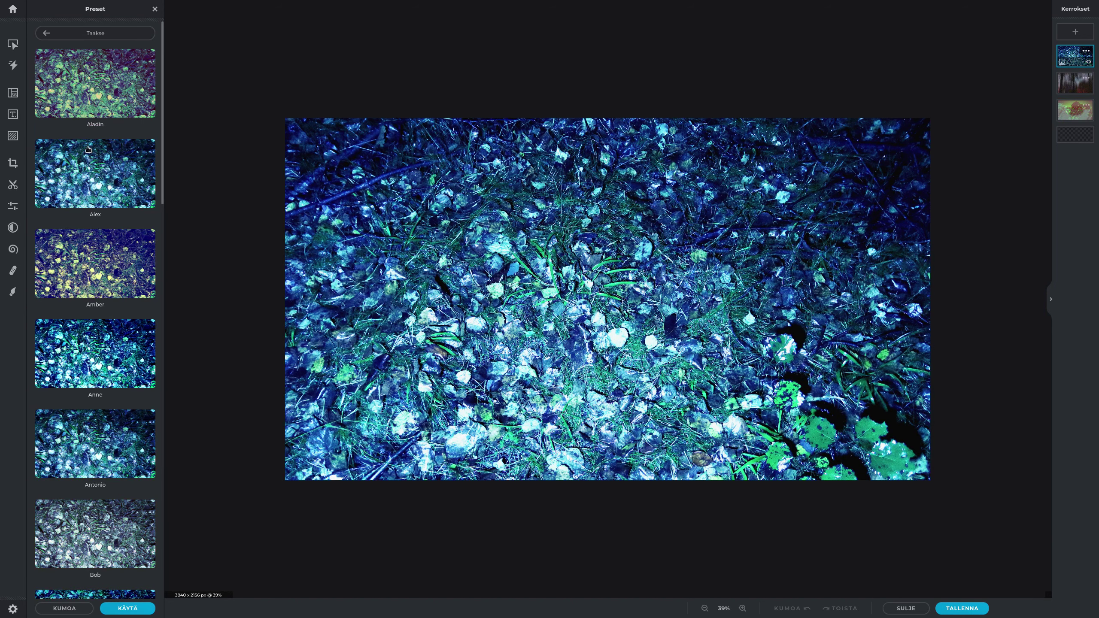
{"action": "left_click", "coordinate": [92, 165]}
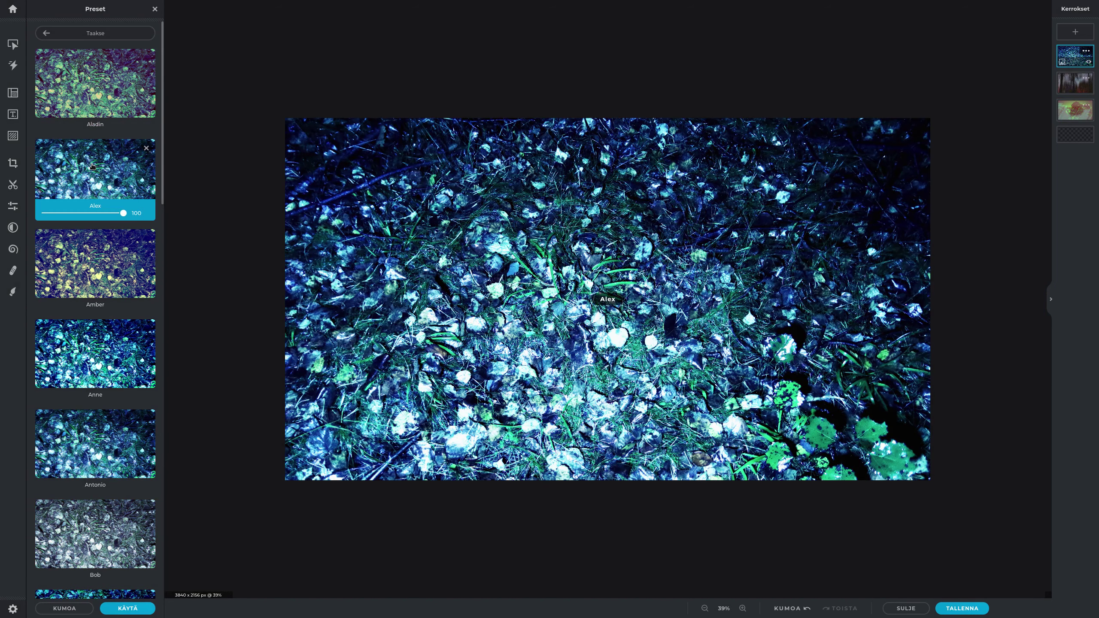
{"action": "left_click", "coordinate": [116, 297]}
{"action": "left_click", "coordinate": [112, 342]}
{"action": "scroll", "coordinate": [112, 339], "scroll_direction": "down", "scroll_amount": 5}
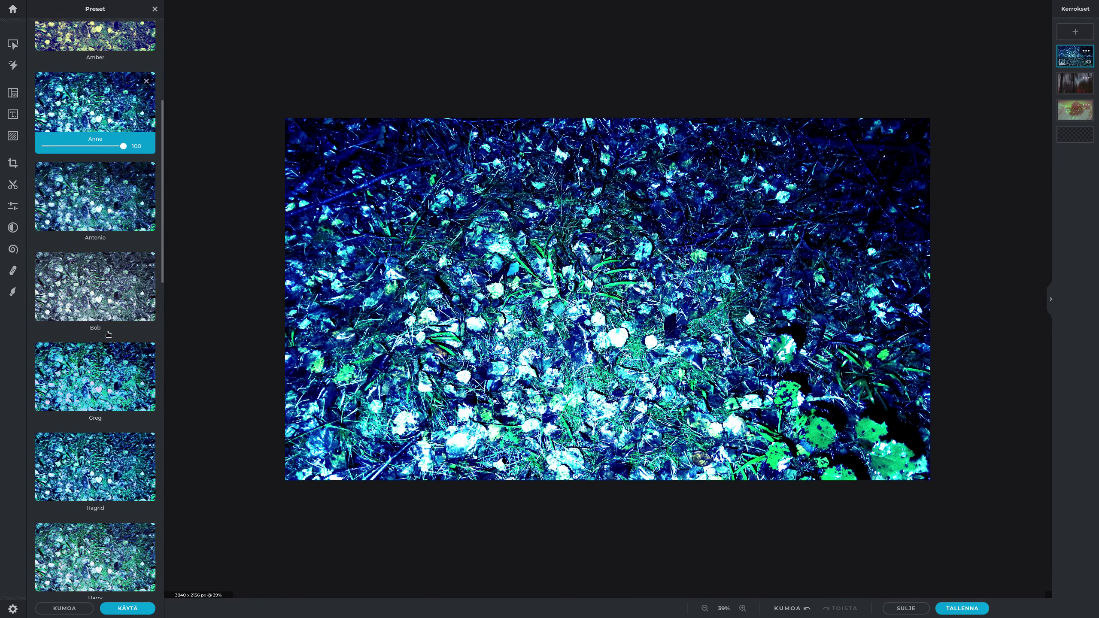
{"action": "left_click", "coordinate": [98, 228]}
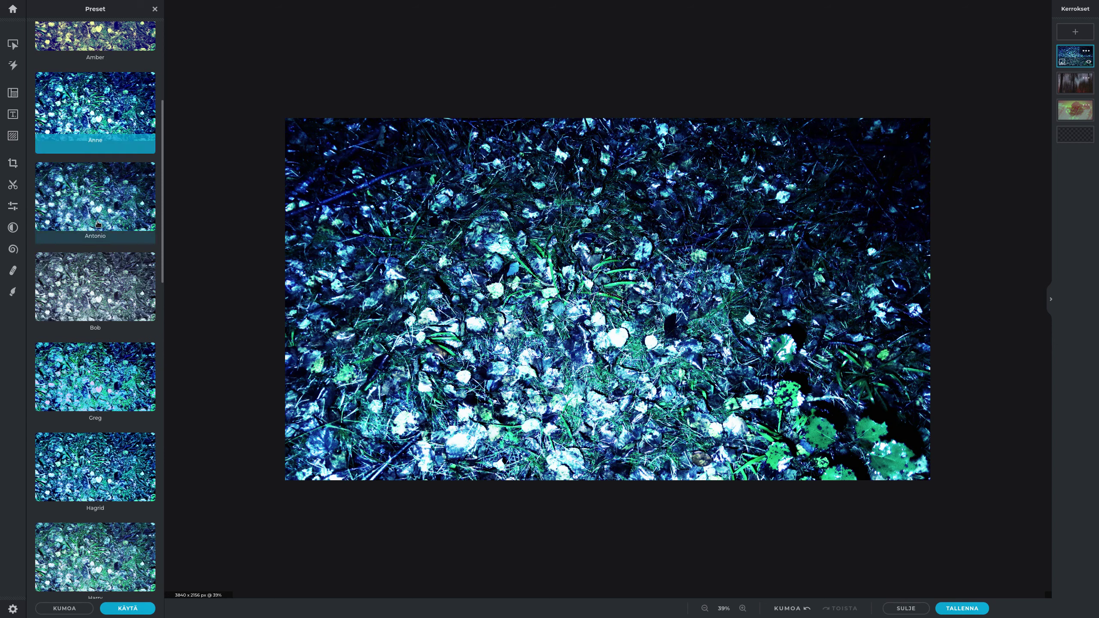
{"action": "left_click", "coordinate": [99, 372]}
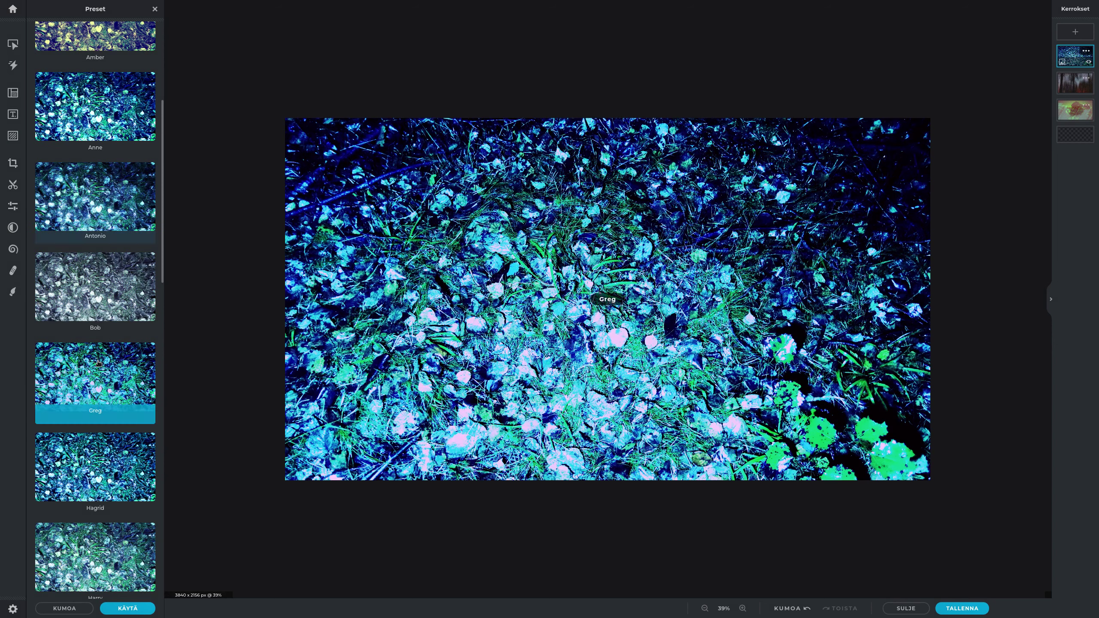
{"action": "left_click", "coordinate": [109, 459]}
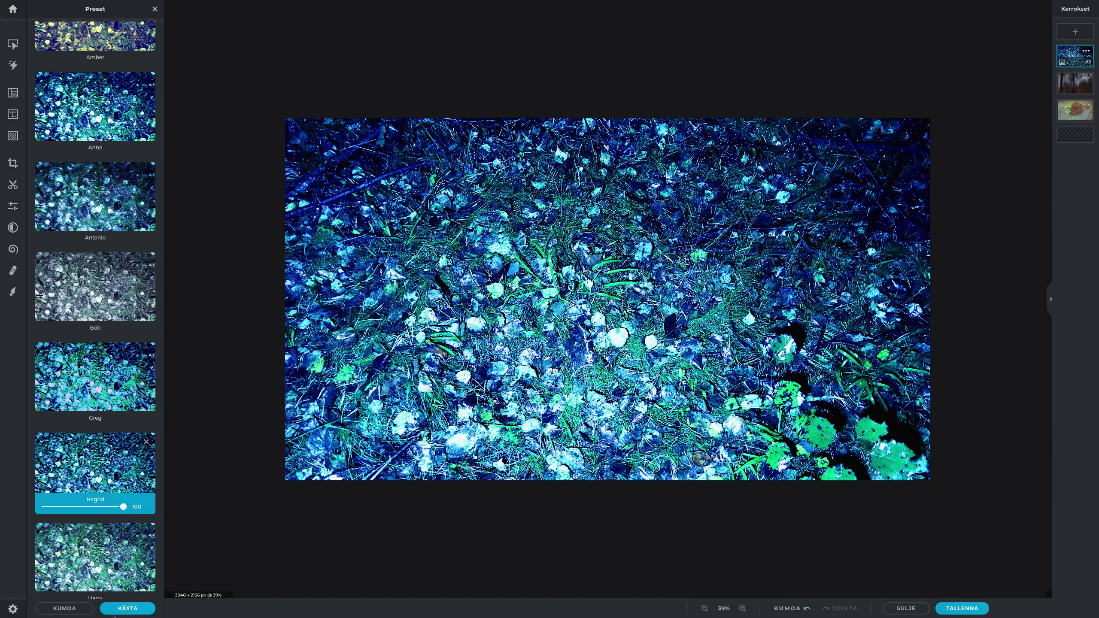
{"action": "left_click", "coordinate": [127, 608]}
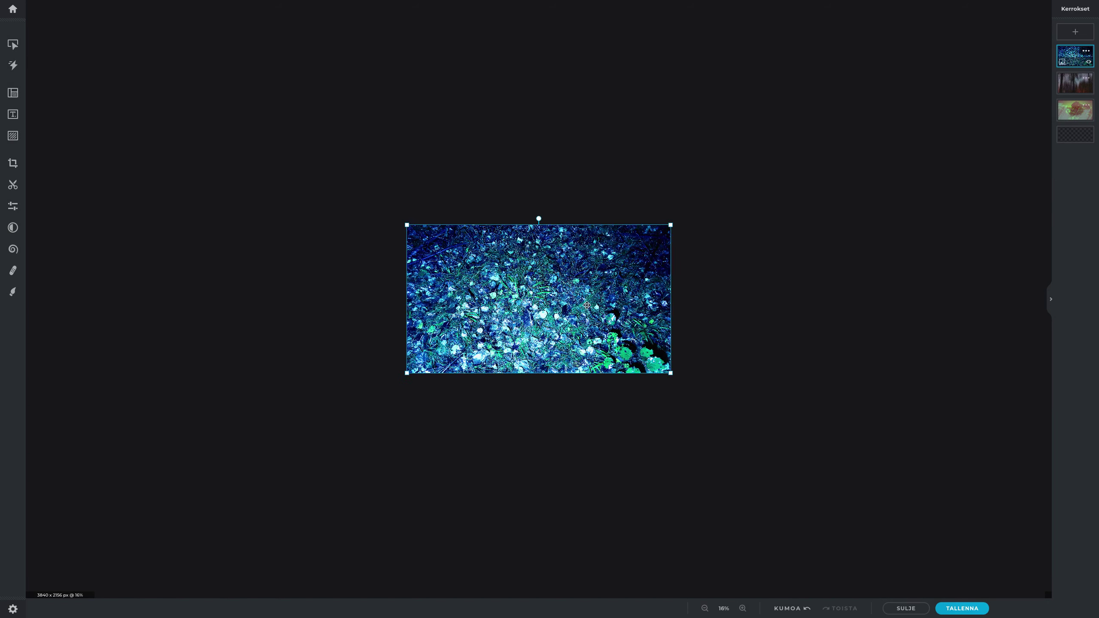
Step: Move the blurred forest layer above the leaf layer and set its opacity to 60
{"action": "scroll", "coordinate": [727, 294], "scroll_direction": "up", "scroll_amount": 3}
{"action": "left_click", "coordinate": [1086, 51]}
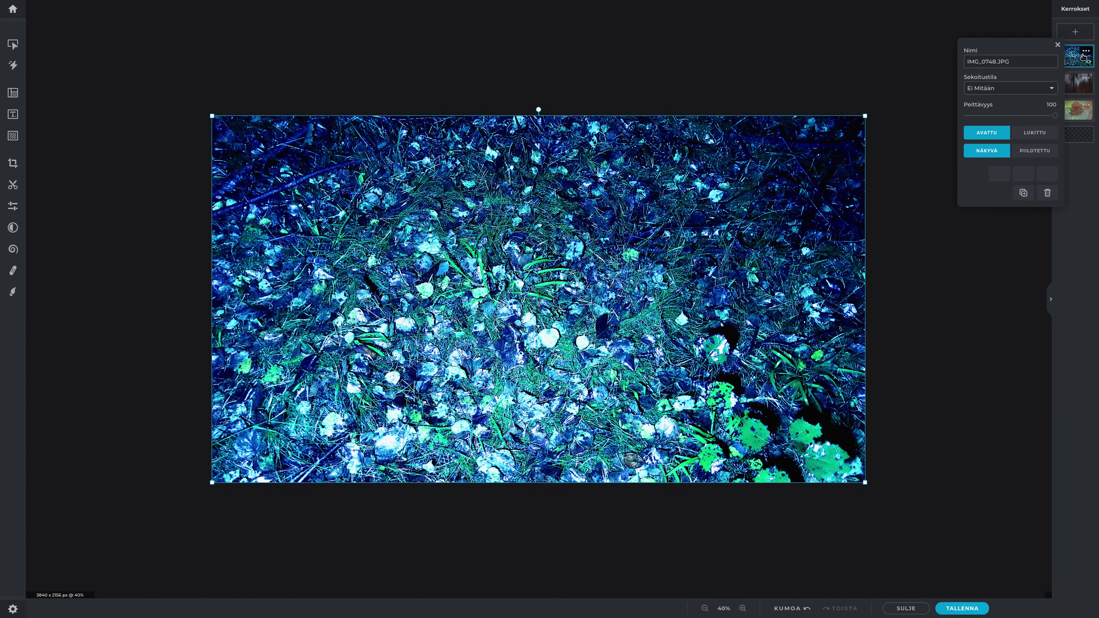
{"action": "left_click_drag", "start_coordinate": [1075, 83], "coordinate": [1084, 60]}
{"action": "left_click", "coordinate": [1086, 50]}
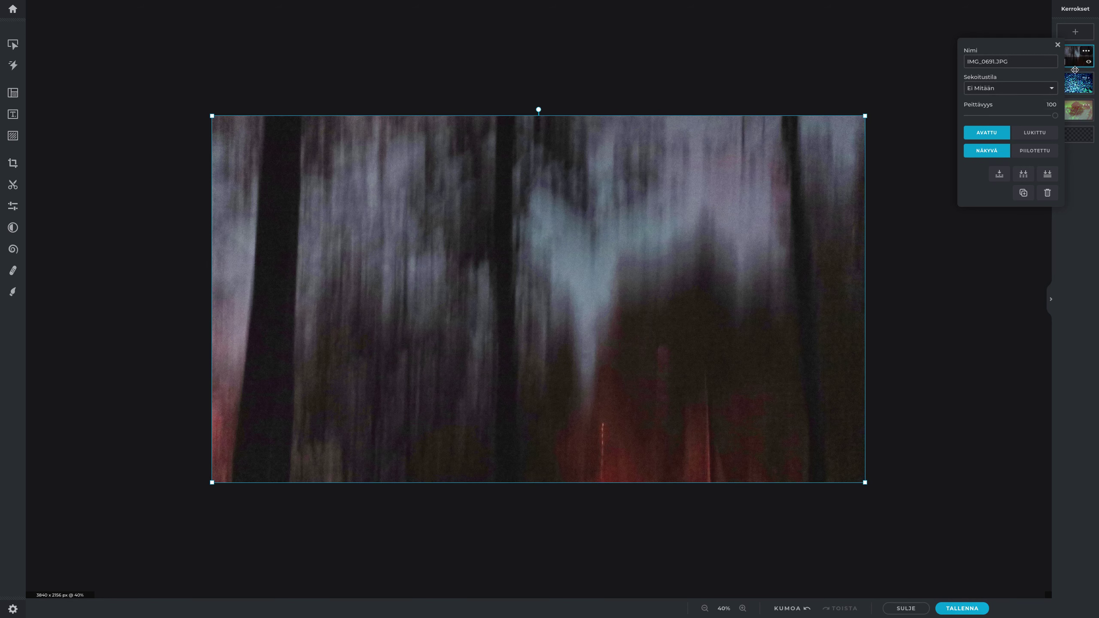
{"action": "left_click", "coordinate": [1031, 116]}
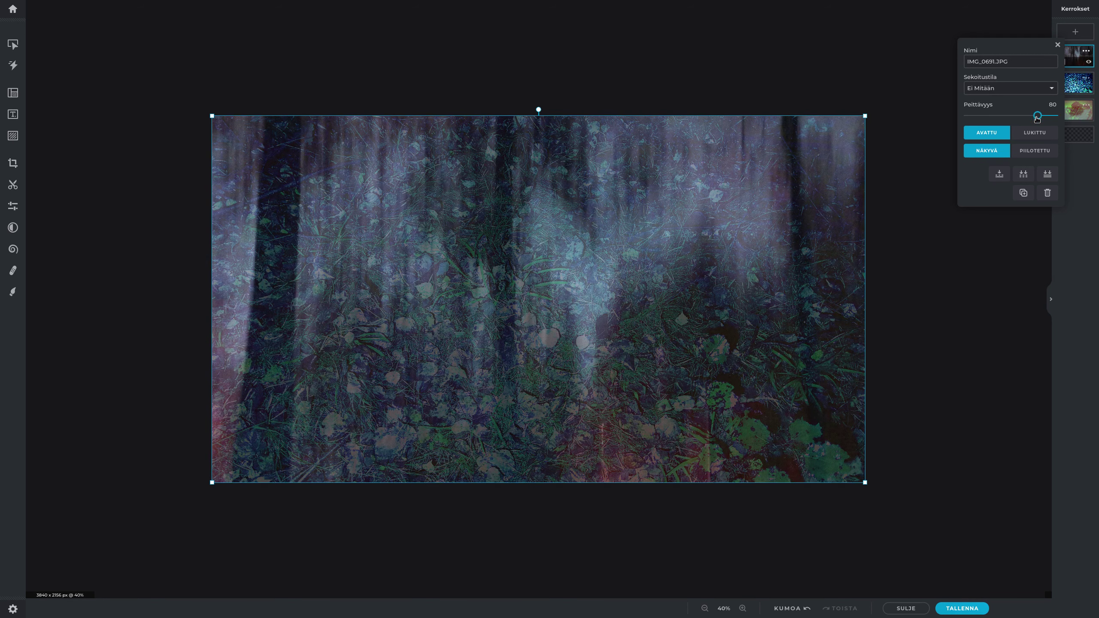
{"action": "left_click", "coordinate": [1062, 61]}
Step: Move the green and red Tausta layer to the top of the stack and set its opacity to 72
{"action": "left_click_drag", "start_coordinate": [1075, 110], "coordinate": [1072, 56]}
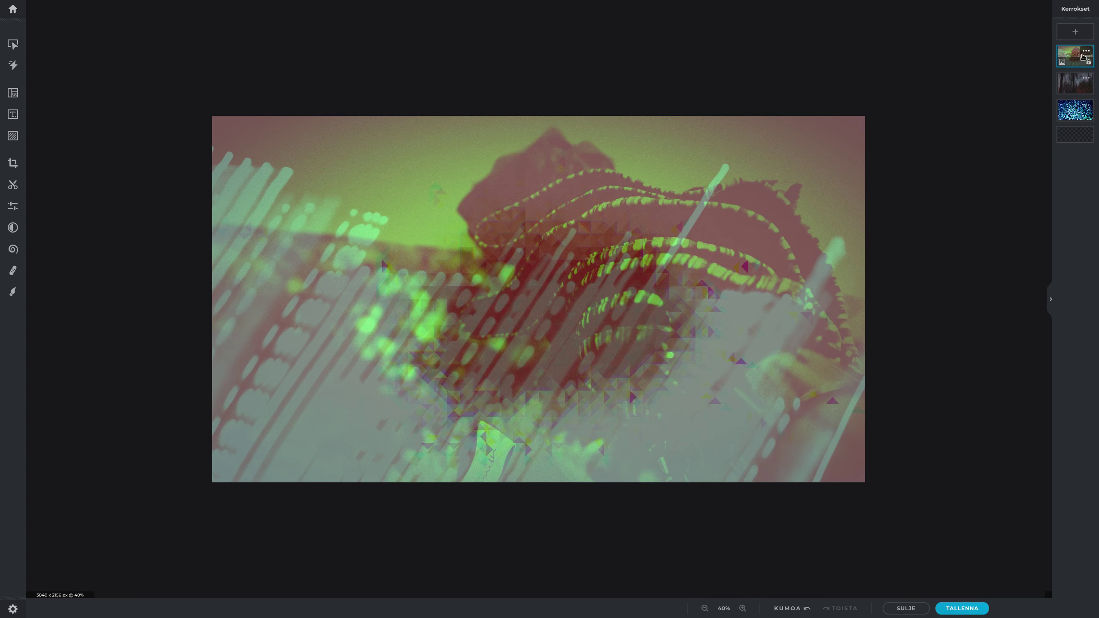
{"action": "left_click", "coordinate": [1085, 52]}
{"action": "left_click_drag", "start_coordinate": [1050, 117], "coordinate": [1034, 119]}
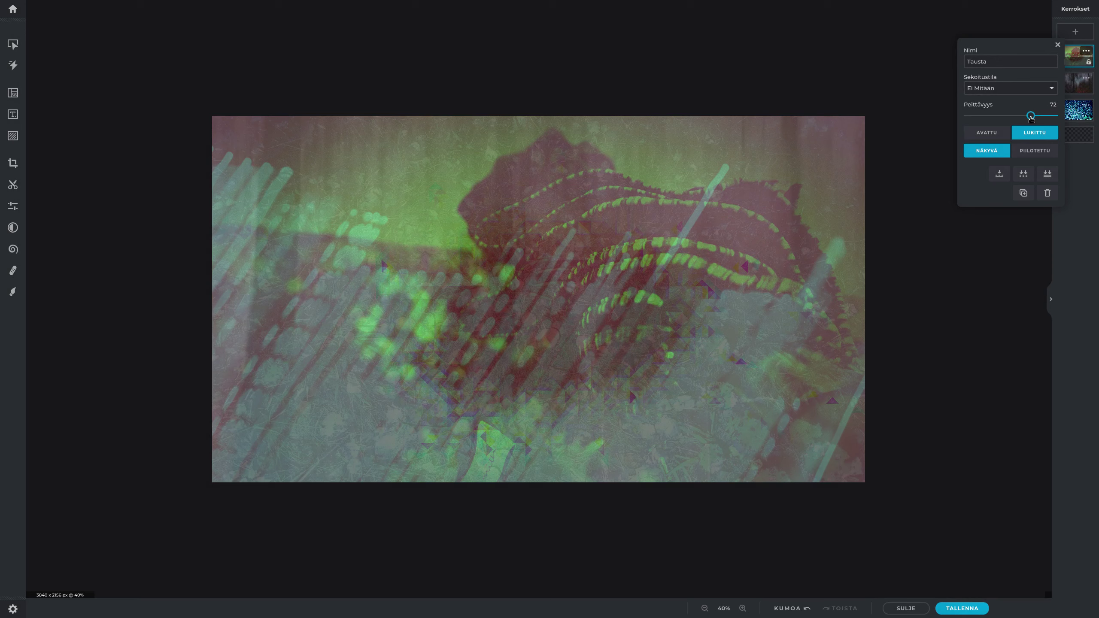
{"action": "left_click", "coordinate": [976, 235]}
Step: Save the blended three-layer composition as a PNG file
{"action": "scroll", "coordinate": [976, 234], "scroll_direction": "down", "scroll_amount": 5}
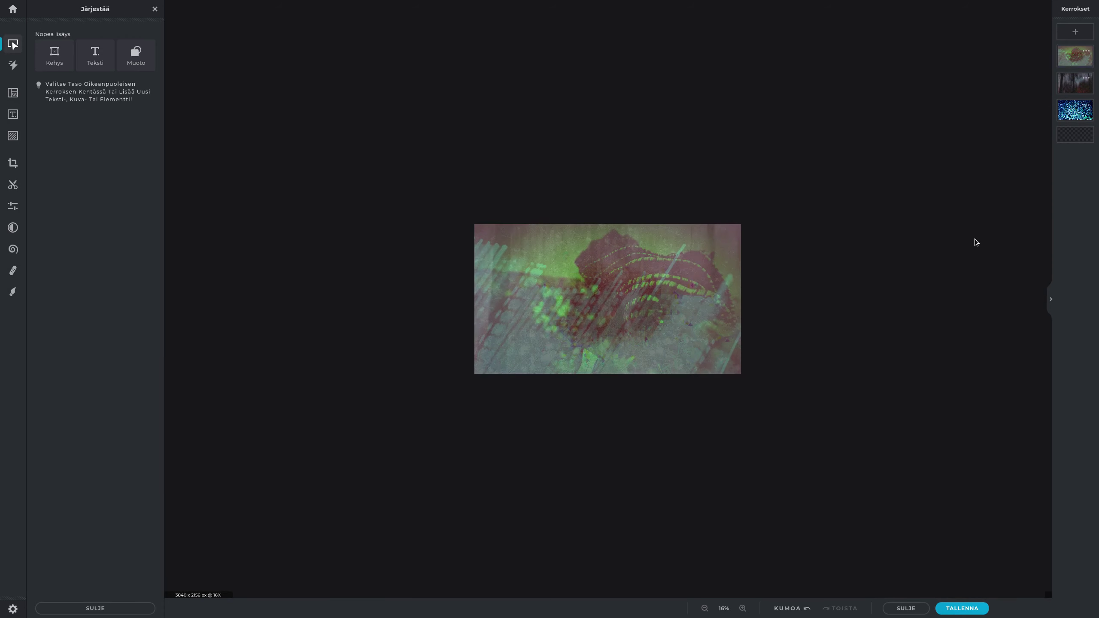
{"action": "left_click", "coordinate": [961, 608]}
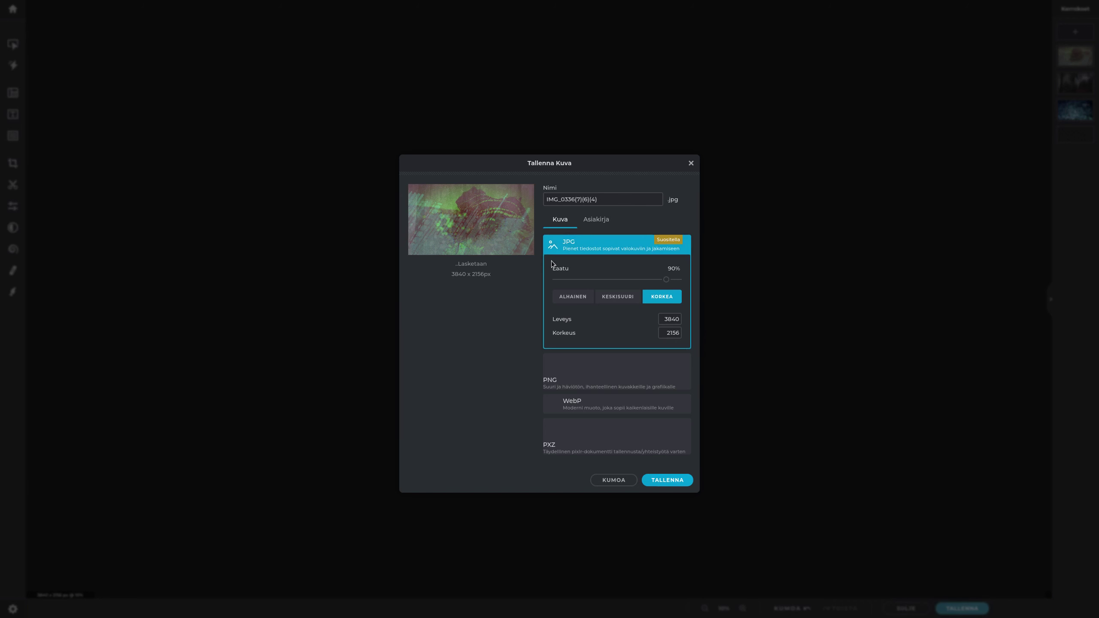
{"action": "left_click", "coordinate": [613, 371]}
{"action": "left_click", "coordinate": [668, 412]}
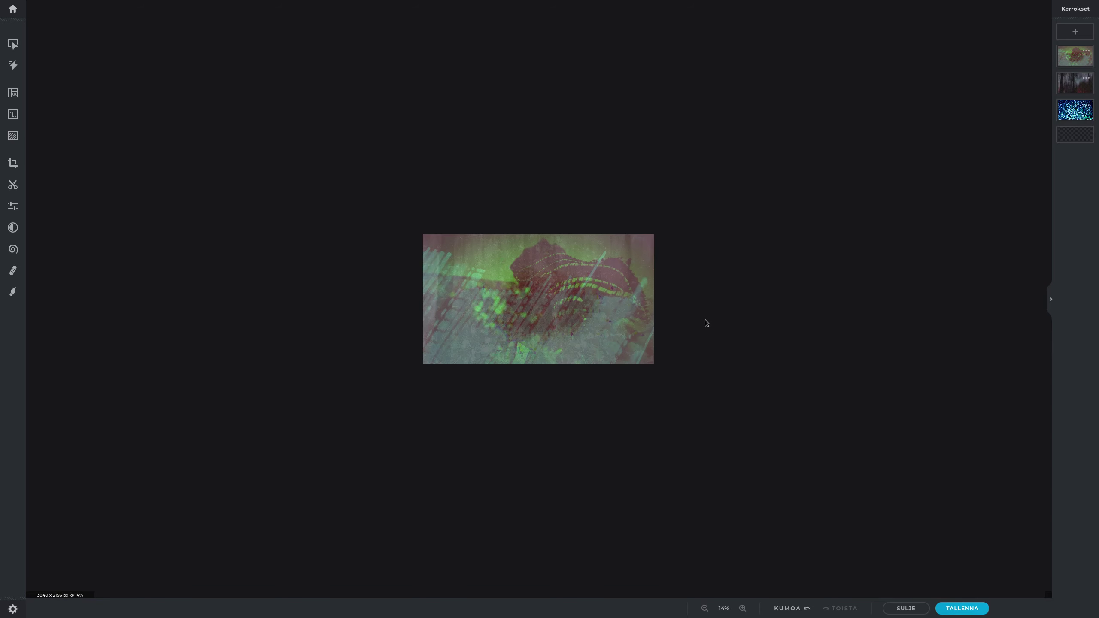
{"action": "scroll", "coordinate": [705, 319], "scroll_direction": "up", "scroll_amount": 5}
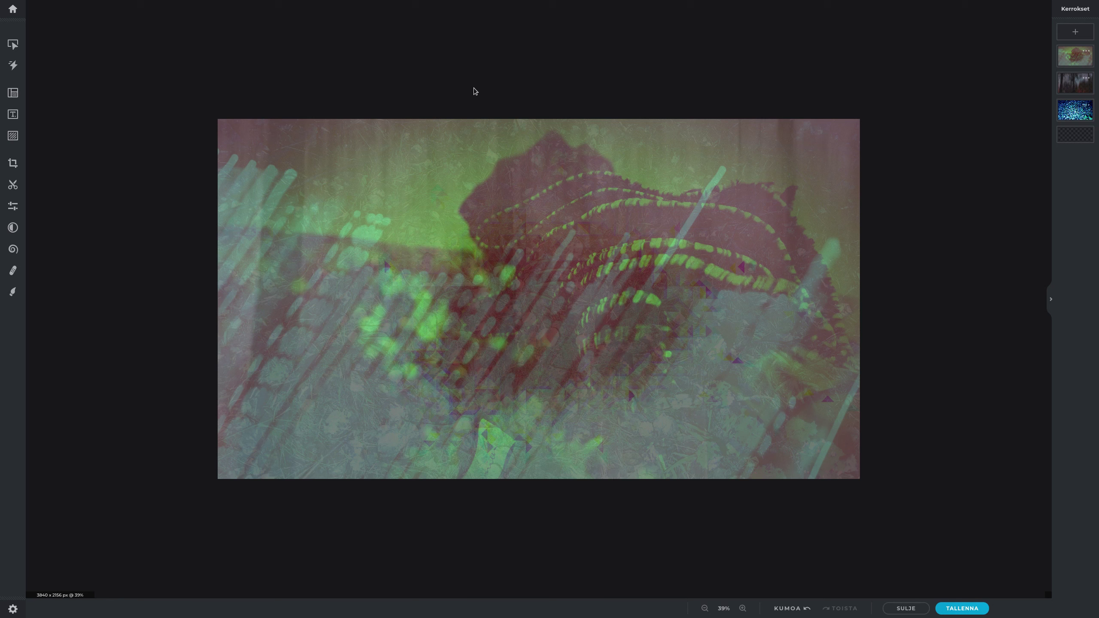
{"action": "scroll", "coordinate": [474, 88], "scroll_direction": "up", "scroll_amount": 2}
{"action": "scroll", "coordinate": [471, 108], "scroll_direction": "down", "scroll_amount": 3}
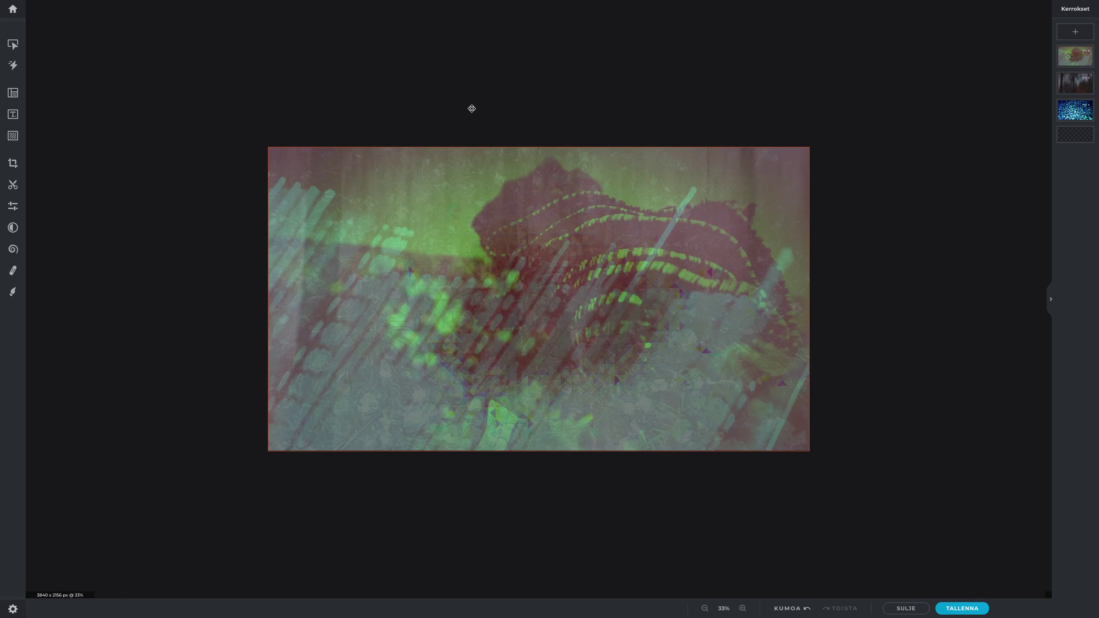
{"action": "scroll", "coordinate": [472, 108], "scroll_direction": "up", "scroll_amount": 1}
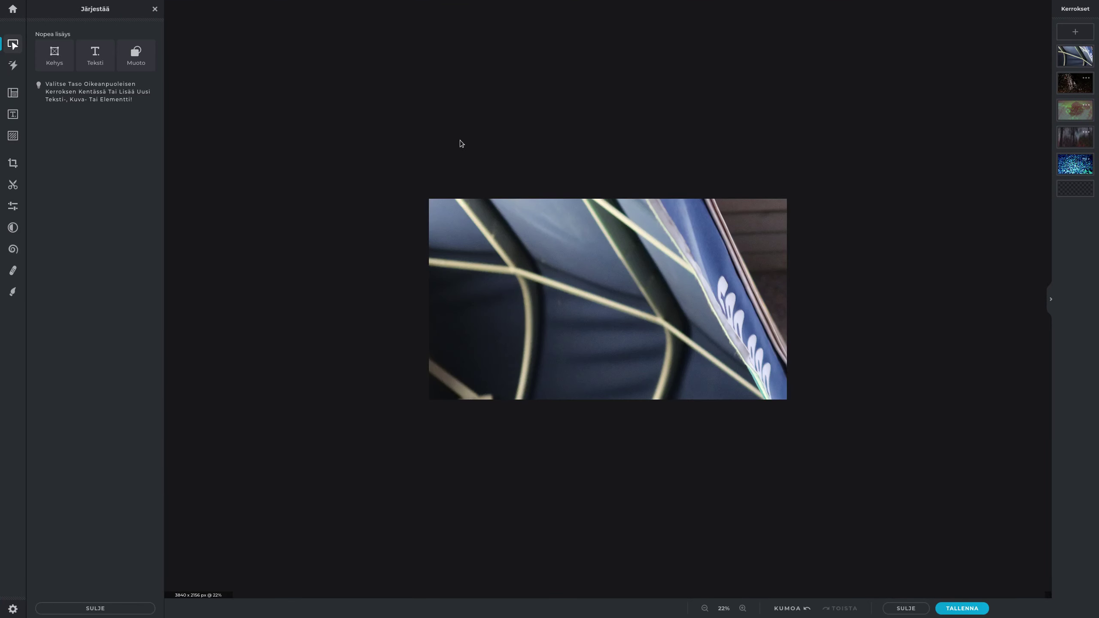
Step: Move the blue tent fabric layer IMG_0637.JPG beneath all the other photo layers
{"action": "left_click", "coordinate": [774, 265]}
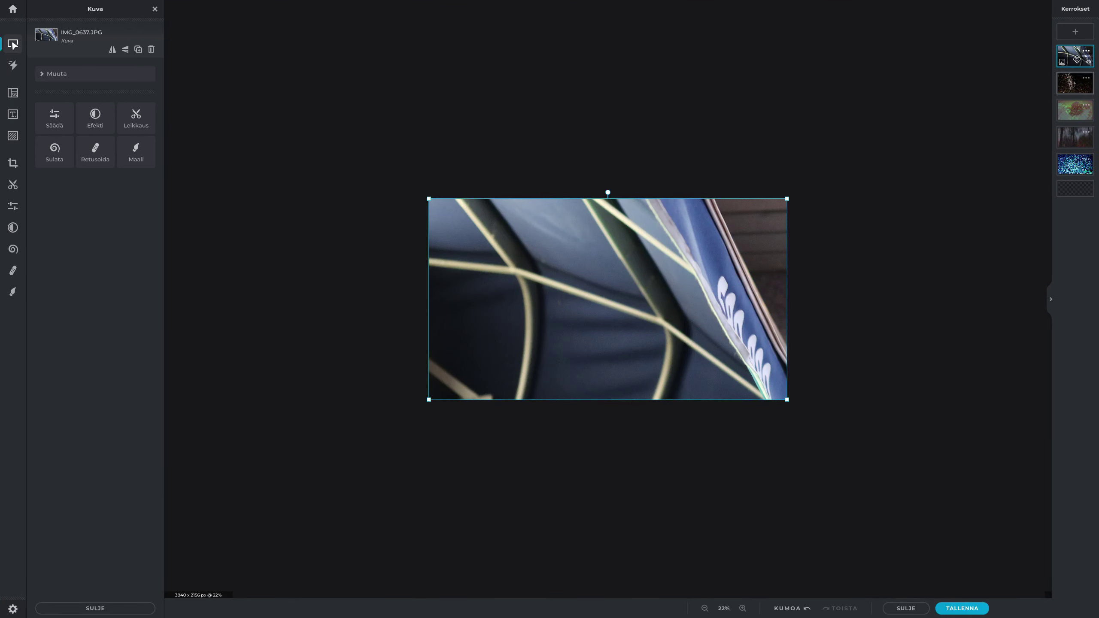
{"action": "left_click_drag", "start_coordinate": [1070, 62], "coordinate": [1071, 171]}
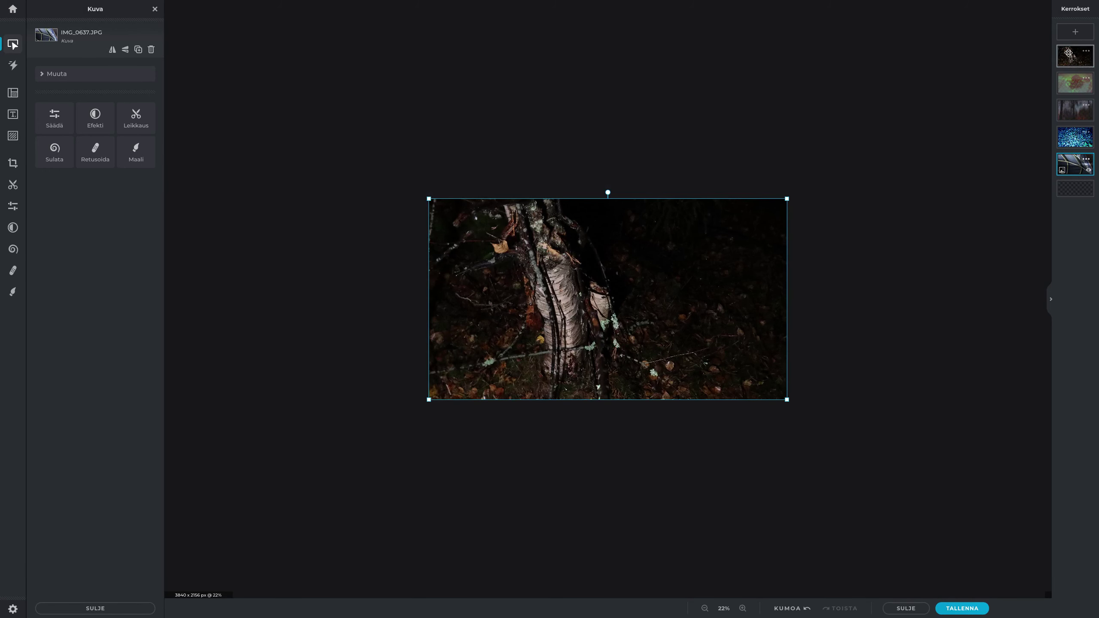
Step: Move tent fabric layer IMG_0637.JPG directly beneath the green and red layer, and the tree trunk layer beneath all other photo layers
{"action": "left_click_drag", "start_coordinate": [1068, 58], "coordinate": [1083, 81]}
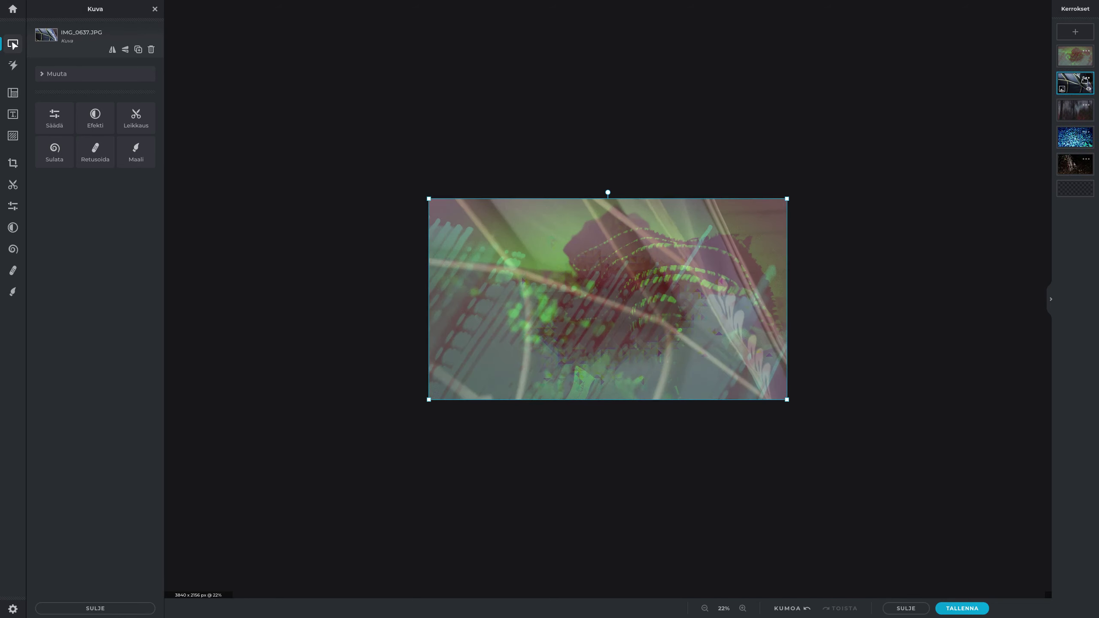
{"action": "left_click", "coordinate": [1086, 79]}
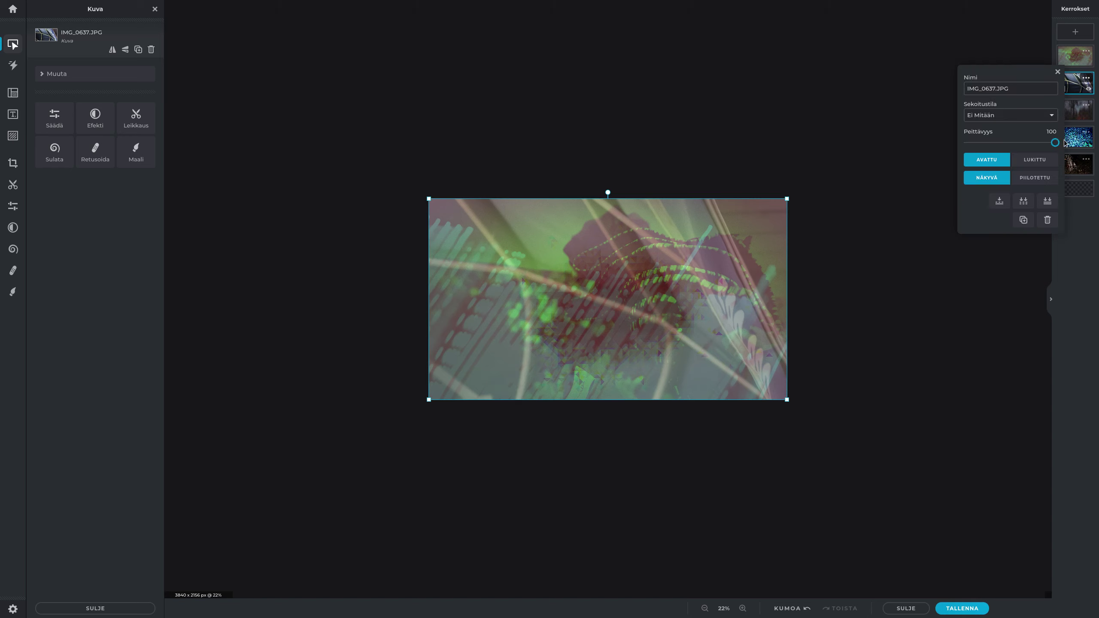
{"action": "left_click", "coordinate": [1057, 71]}
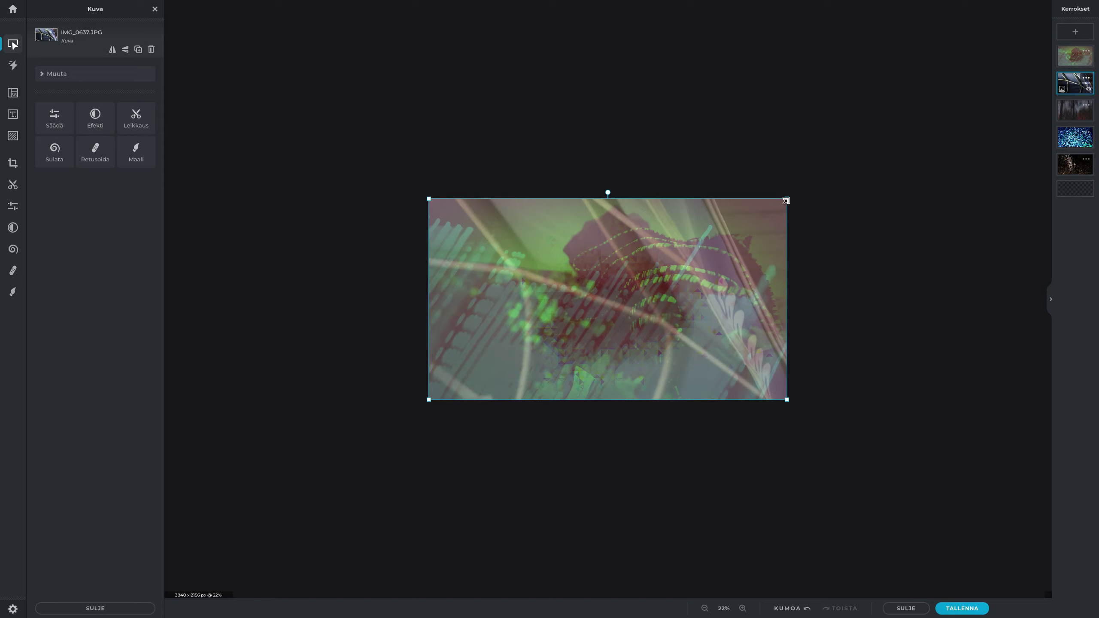
{"action": "mouse_move", "coordinate": [786, 201]}
{"action": "left_mouse_down"}
{"action": "mouse_move", "coordinate": [918, 213]}
{"action": "mouse_move", "coordinate": [792, 221]}
{"action": "mouse_move", "coordinate": [784, 196]}
{"action": "left_mouse_up"}
Step: Bring up the effect presets for the tent fabric layer and choose the Blomberg preset
{"action": "left_click", "coordinate": [12, 227]}
{"action": "left_click", "coordinate": [76, 106]}
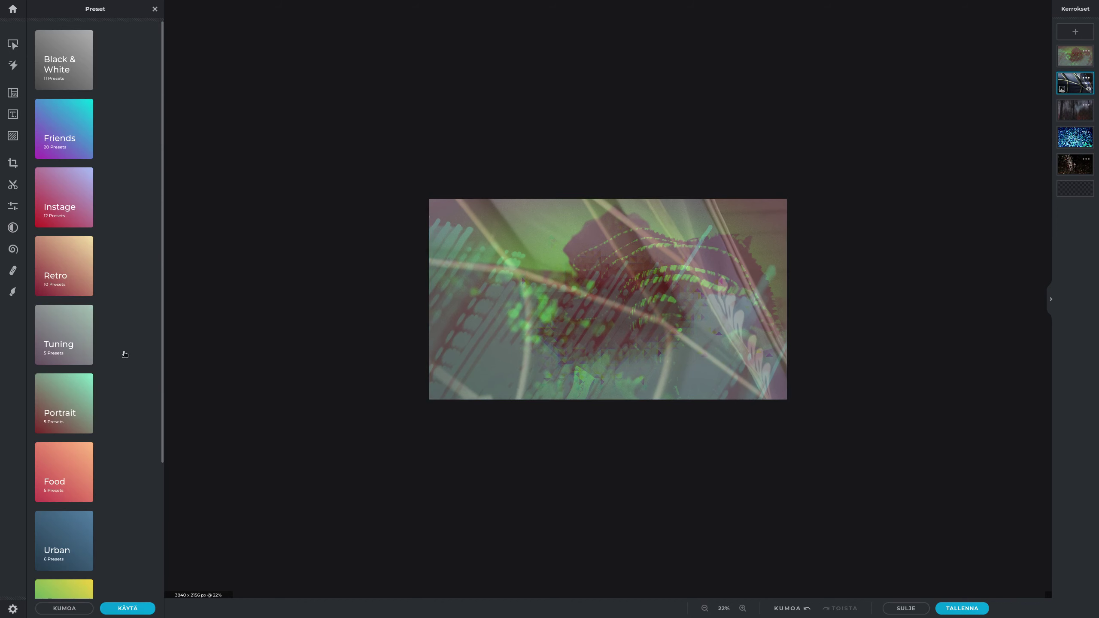
{"action": "scroll", "coordinate": [79, 532], "scroll_direction": "down", "scroll_amount": 3}
{"action": "left_click", "coordinate": [79, 532]}
{"action": "scroll", "coordinate": [103, 409], "scroll_direction": "down", "scroll_amount": 3}
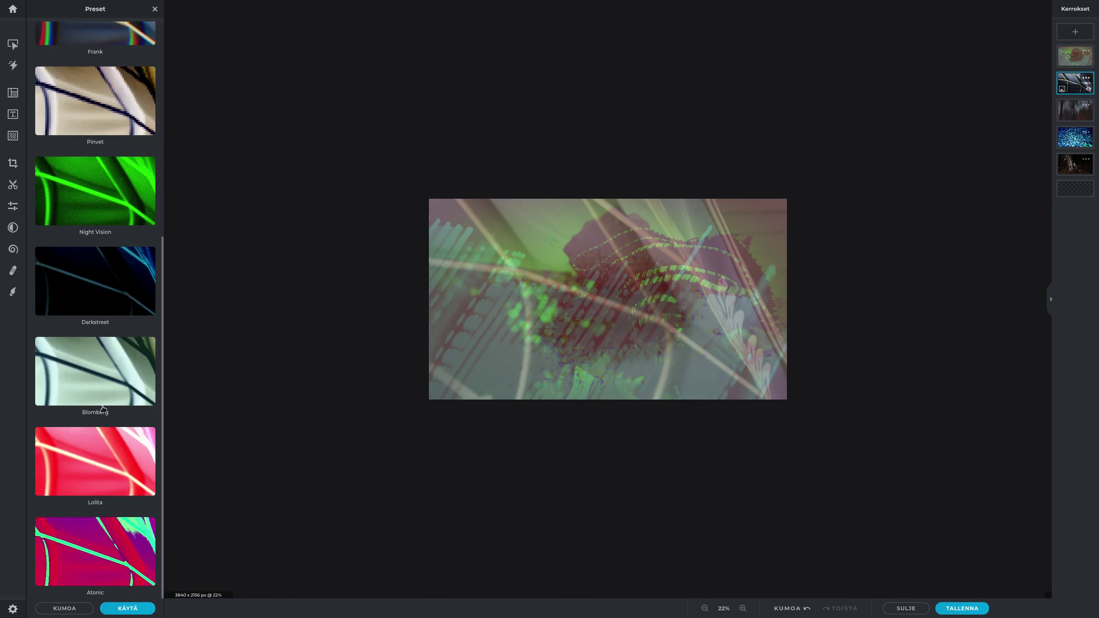
{"action": "left_click", "coordinate": [104, 391]}
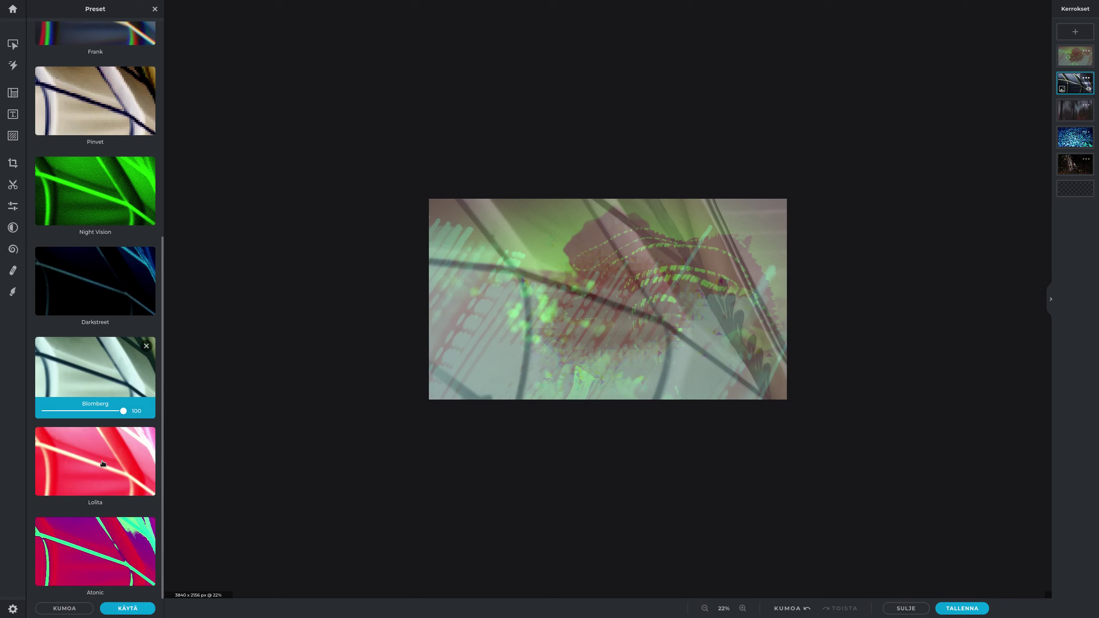
Step: Try the Darkstreet, Mozak and Glitch presets on the tent fabric layer
{"action": "left_click", "coordinate": [93, 299]}
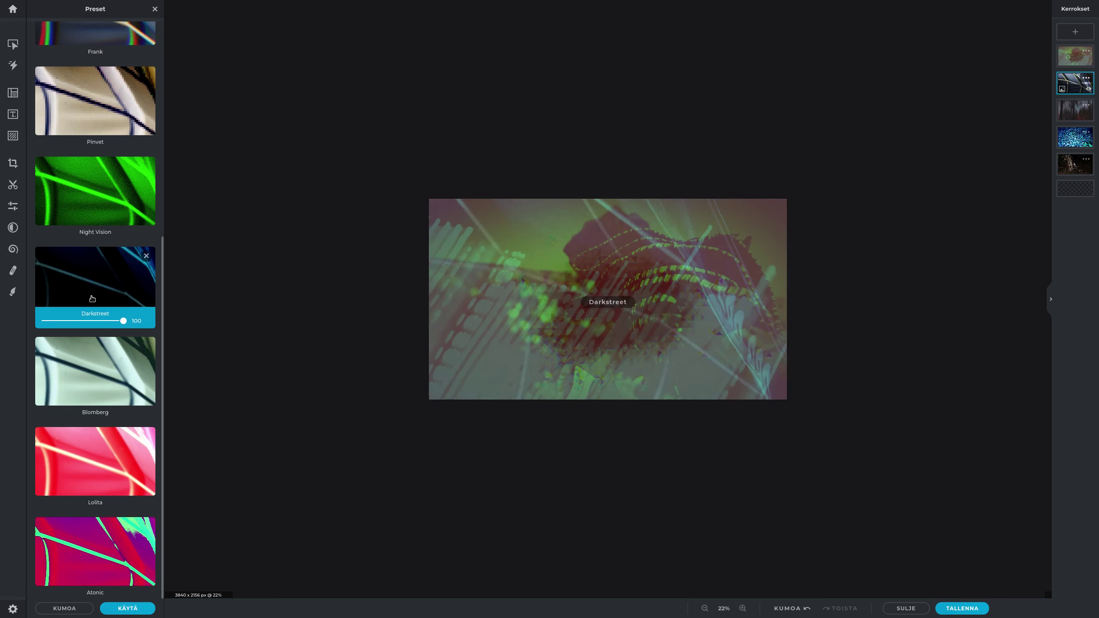
{"action": "left_click", "coordinate": [98, 365]}
{"action": "left_click", "coordinate": [99, 300]}
{"action": "left_click", "coordinate": [96, 299]}
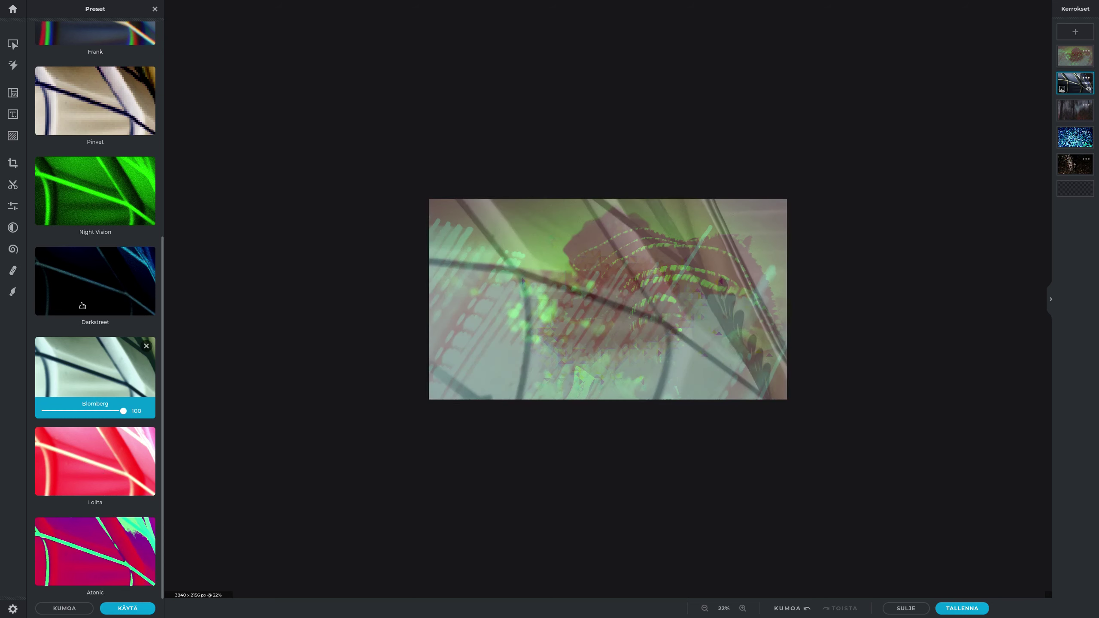
{"action": "scroll", "coordinate": [82, 305], "scroll_direction": "up", "scroll_amount": 8}
{"action": "left_click", "coordinate": [85, 272]}
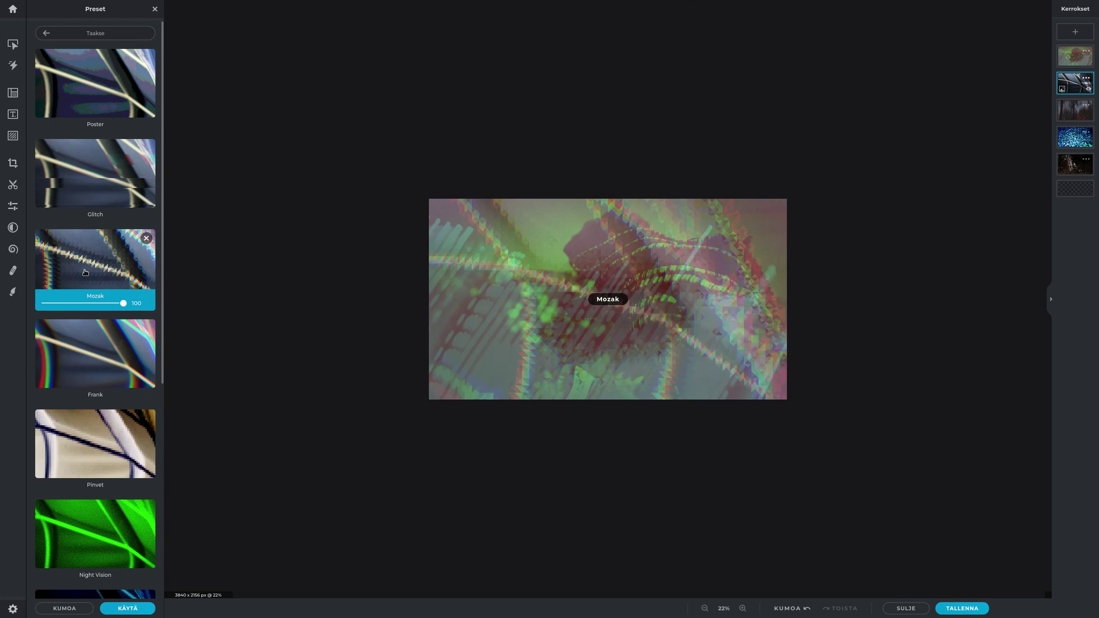
{"action": "left_click", "coordinate": [92, 174]}
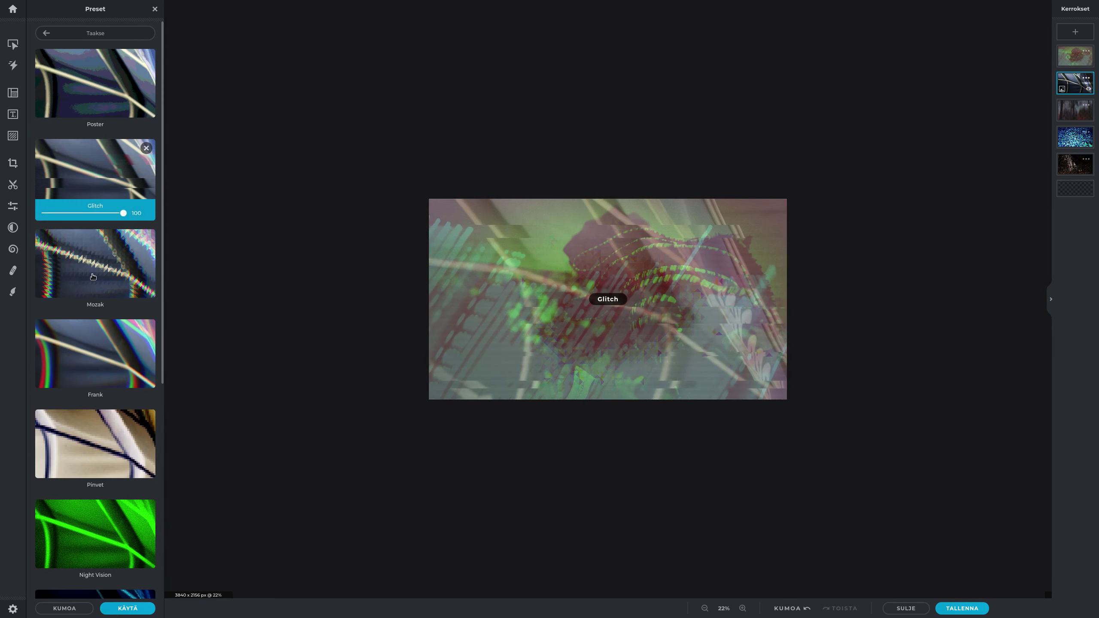
Step: Apply the Blomberg preset at strength 100 to the tent fabric layer
{"action": "scroll", "coordinate": [94, 268], "scroll_direction": "down", "scroll_amount": 5}
{"action": "left_click", "coordinate": [98, 408]}
{"action": "left_click", "coordinate": [100, 446]}
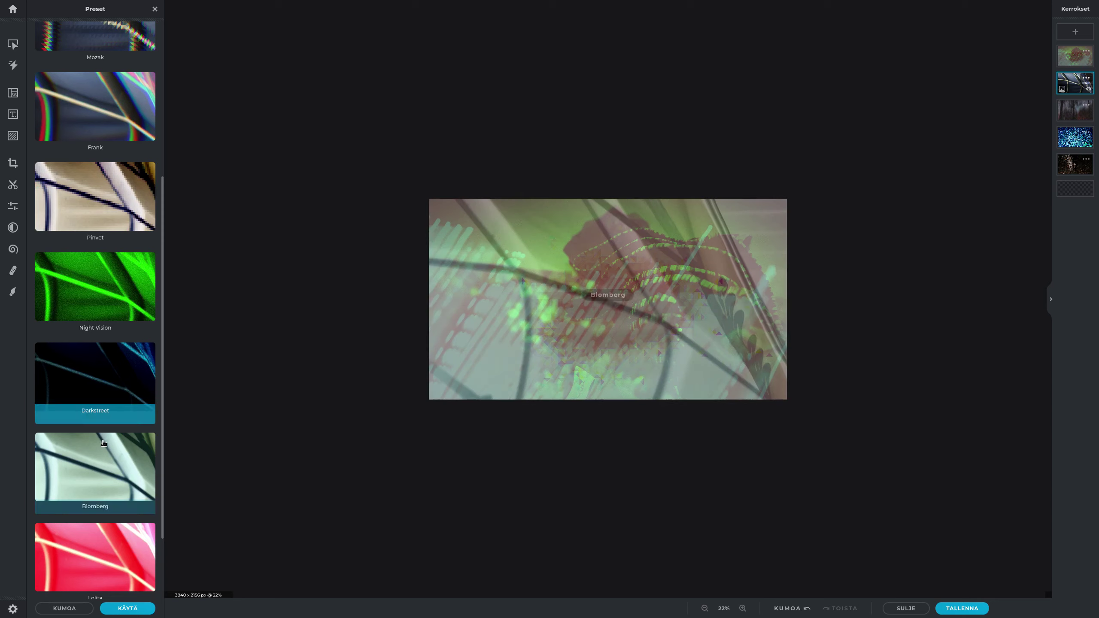
{"action": "key", "text": "ctrl+z"}
{"action": "left_click", "coordinate": [96, 451]}
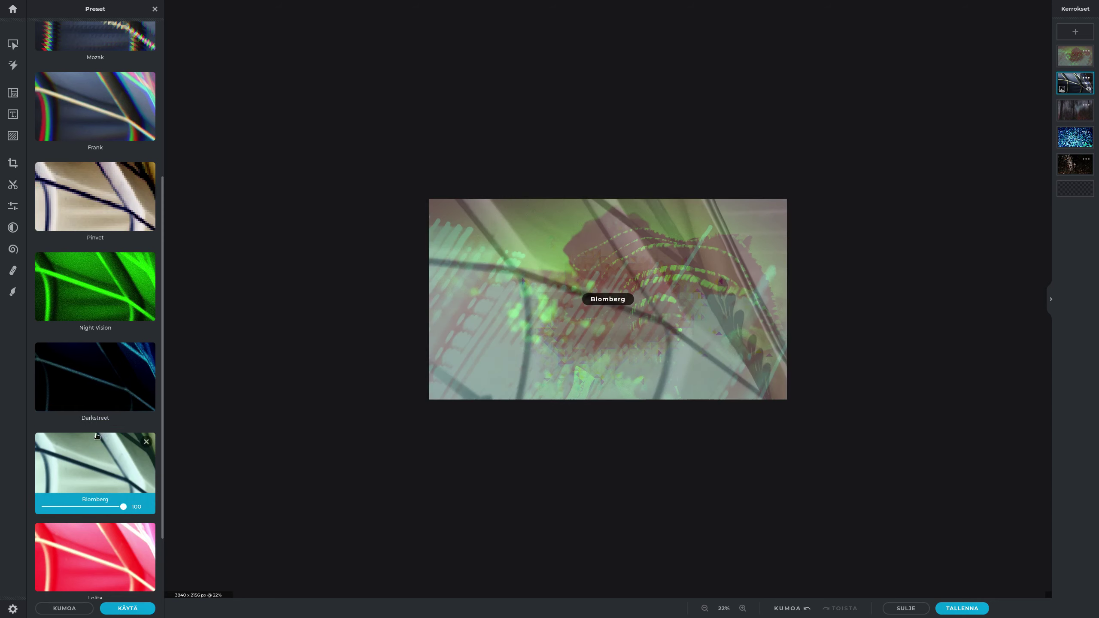
{"action": "left_click", "coordinate": [127, 608]}
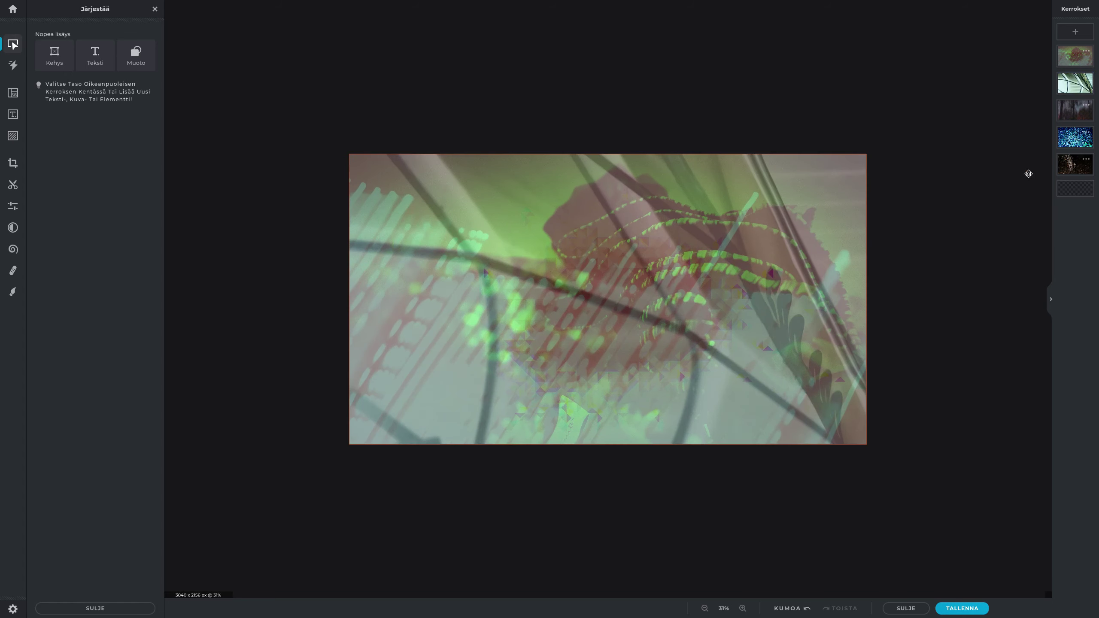
Step: Lower the opacity of the blue lights layer IMG_0748.JPG and check the settings of forest layer IMG_0691.JPG
{"action": "left_click", "coordinate": [1075, 164]}
{"action": "mouse_move", "coordinate": [1076, 168]}
{"action": "left_mouse_down"}
{"action": "mouse_move", "coordinate": [1071, 82]}
{"action": "mouse_move", "coordinate": [1077, 148]}
{"action": "left_mouse_up"}
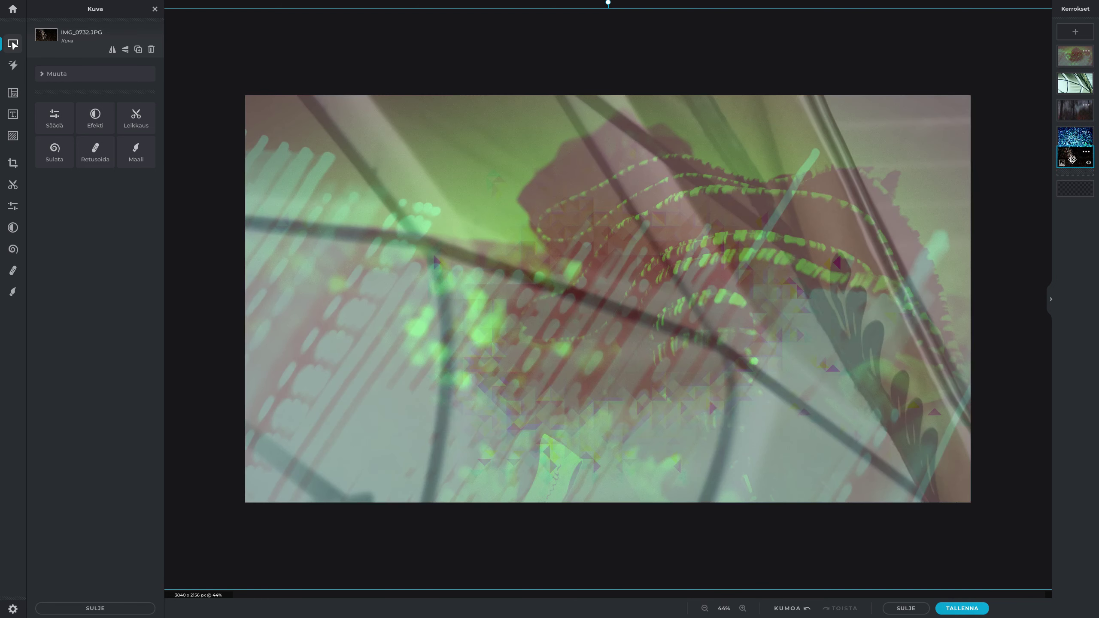
{"action": "left_click", "coordinate": [1085, 136]}
{"action": "left_click", "coordinate": [1086, 135]}
{"action": "left_click_drag", "start_coordinate": [1055, 196], "coordinate": [1028, 197]}
{"action": "left_click", "coordinate": [1076, 109]}
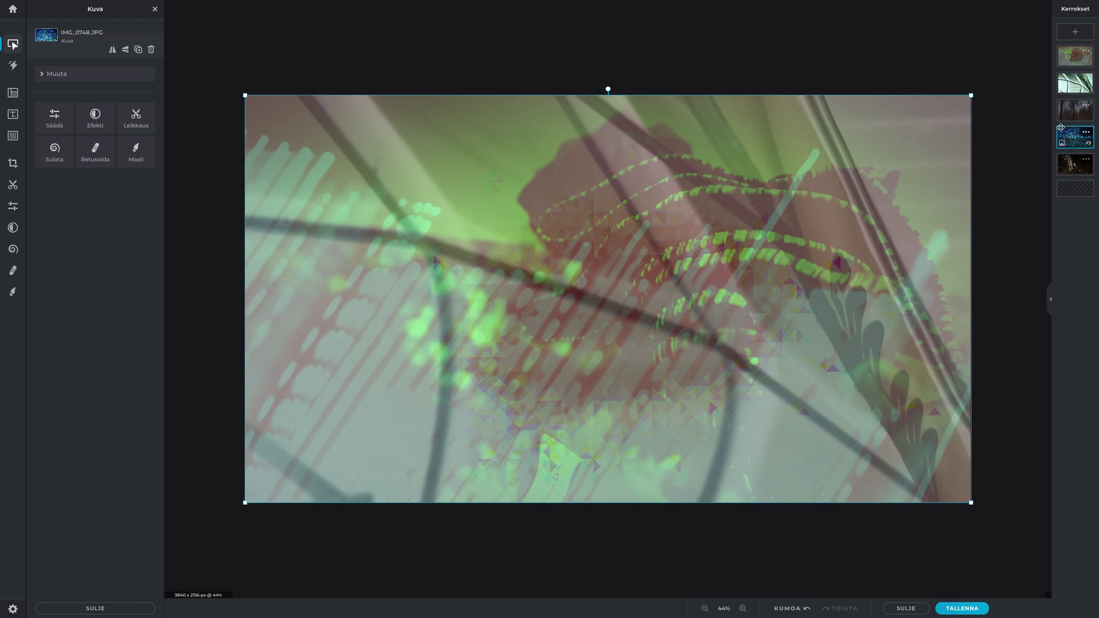
{"action": "left_click", "coordinate": [1085, 105]}
{"action": "left_click", "coordinate": [1057, 98]}
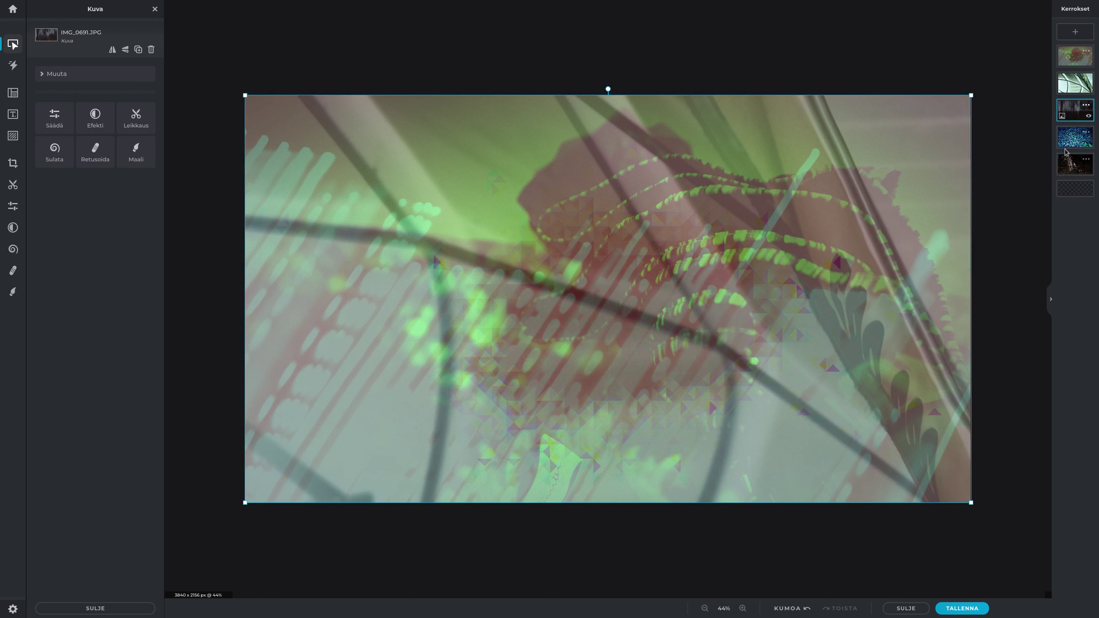
Step: Apply the Blomberg preset at strength 100 to the dark tree trunk layer IMG_0732.JPG
{"action": "left_click", "coordinate": [1063, 164]}
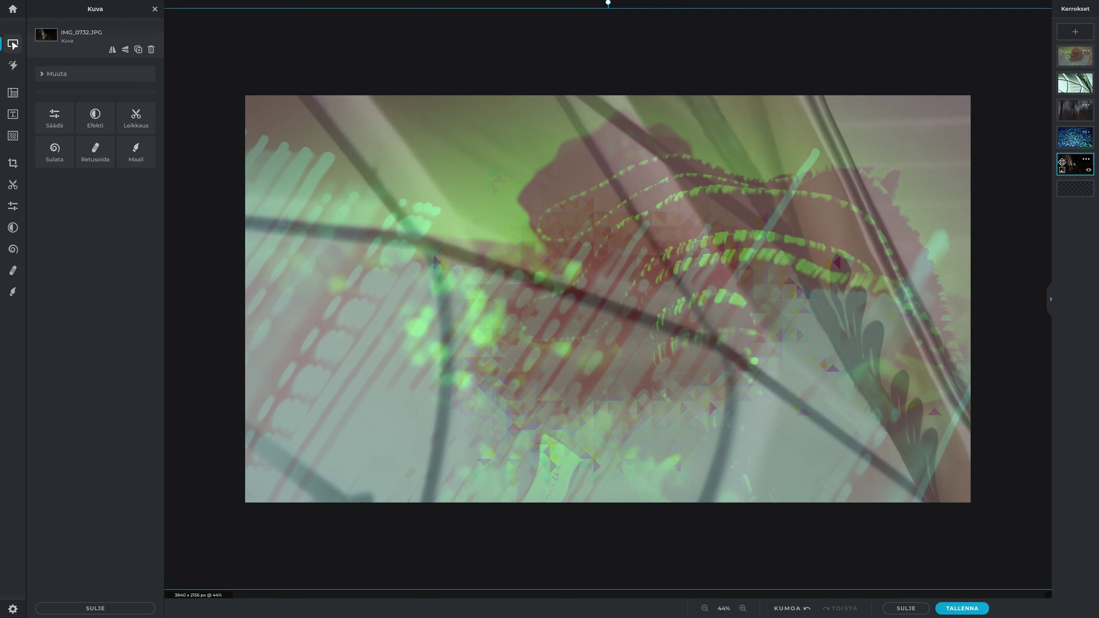
{"action": "scroll", "coordinate": [965, 311], "scroll_direction": "down", "scroll_amount": 5}
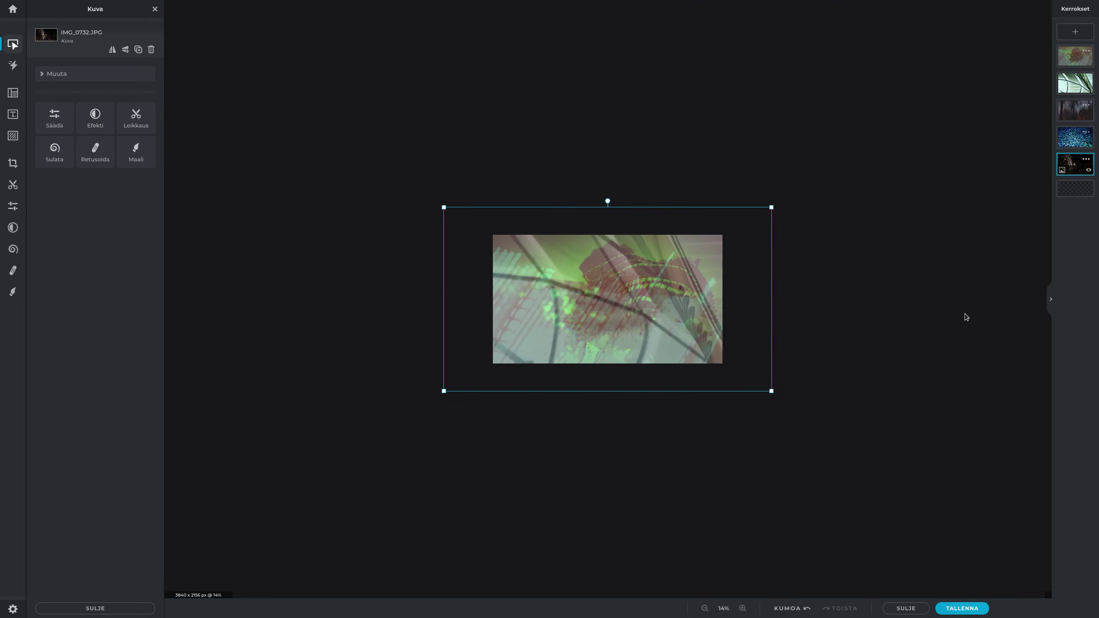
{"action": "left_click", "coordinate": [957, 307]}
{"action": "scroll", "coordinate": [953, 286], "scroll_direction": "up", "scroll_amount": 3}
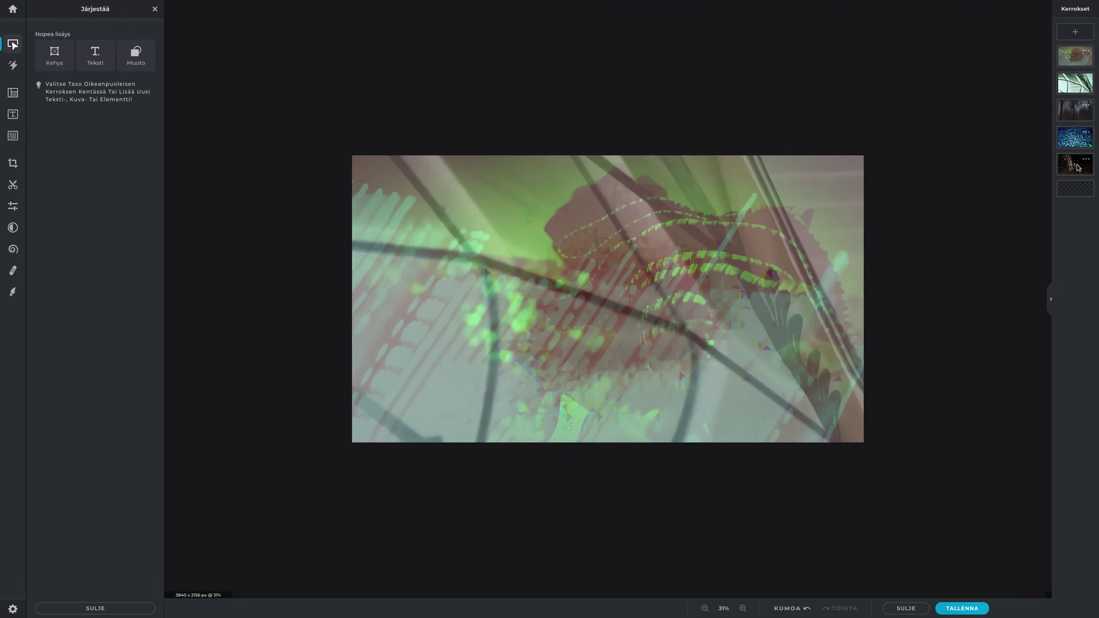
{"action": "left_click", "coordinate": [605, 281]}
{"action": "left_click", "coordinate": [12, 227]}
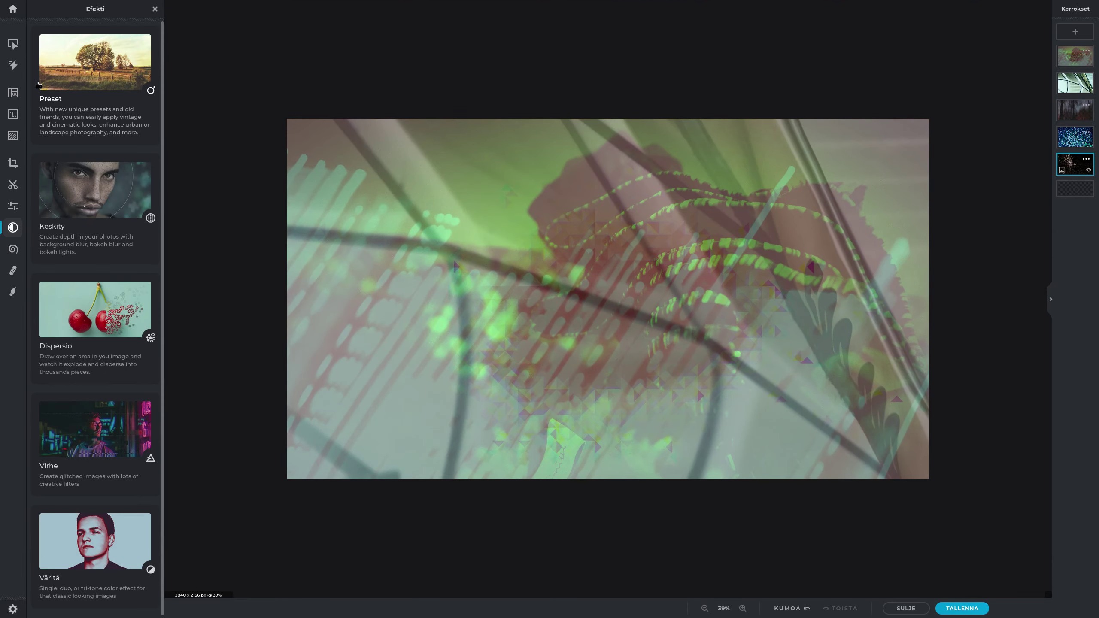
{"action": "left_click", "coordinate": [93, 56]}
{"action": "scroll", "coordinate": [95, 303], "scroll_direction": "down", "scroll_amount": 3}
{"action": "left_click", "coordinate": [100, 378]}
{"action": "scroll", "coordinate": [100, 379], "scroll_direction": "down", "scroll_amount": 3}
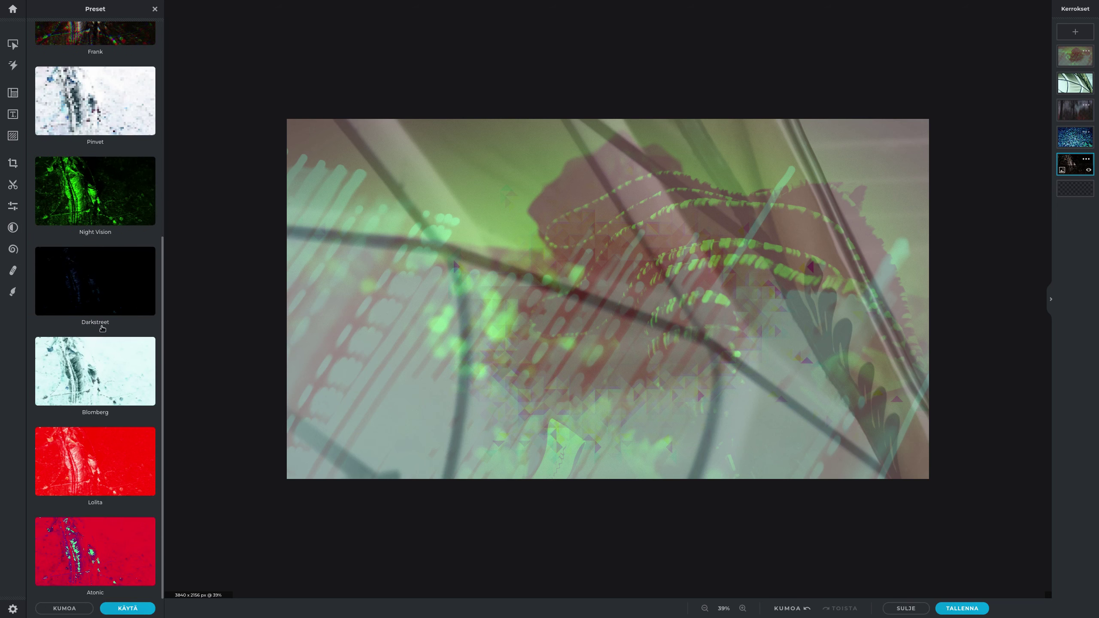
{"action": "left_click", "coordinate": [95, 363]}
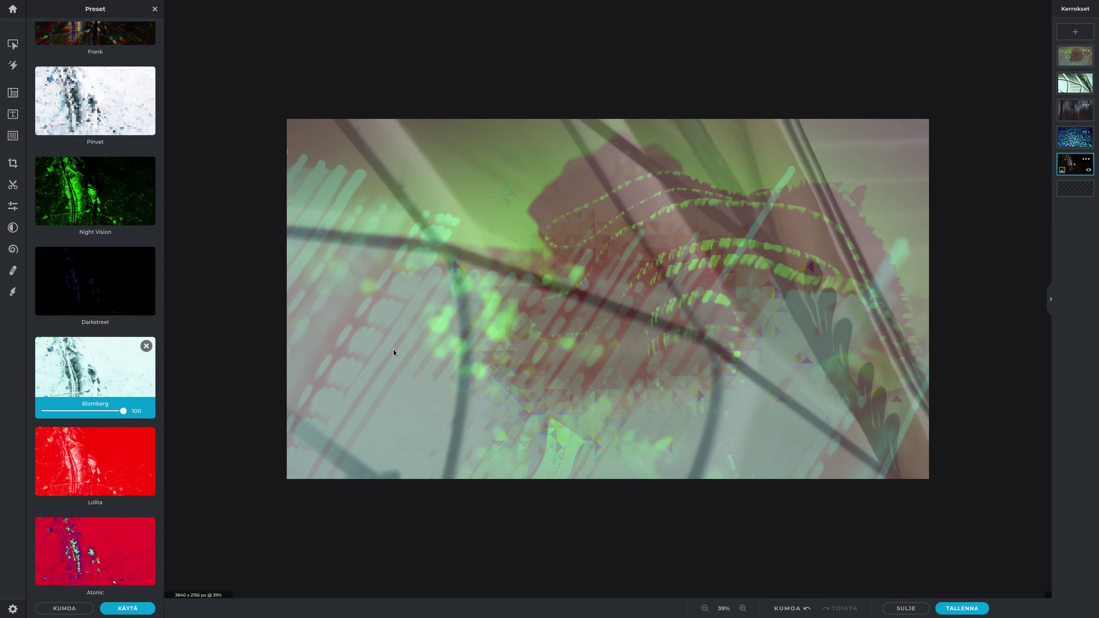
{"action": "left_click", "coordinate": [122, 603]}
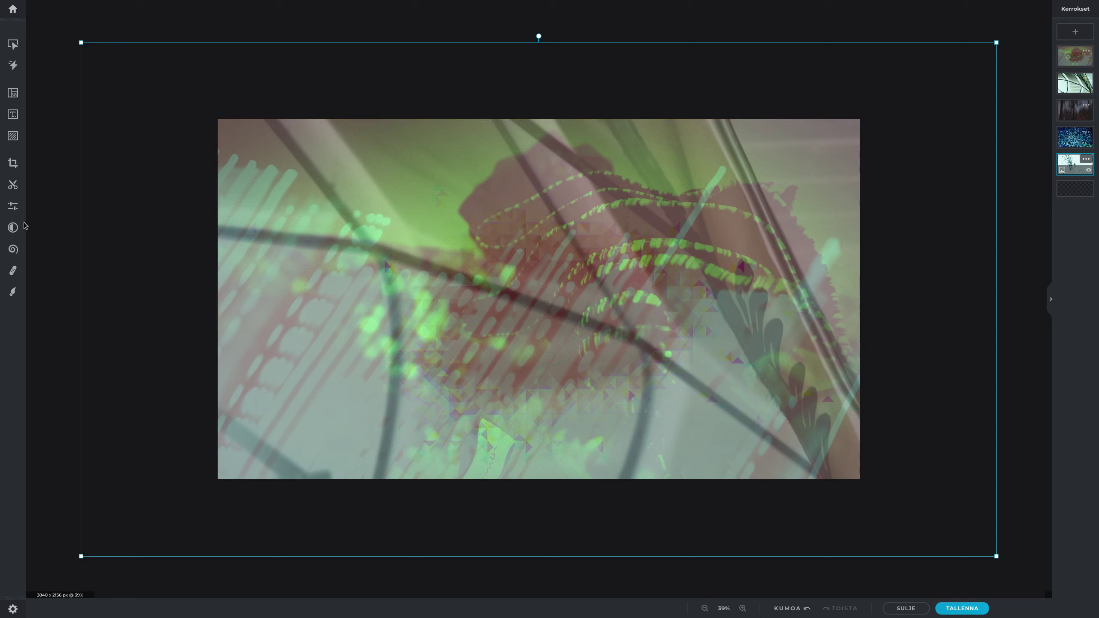
Step: Set the trunk layer's light adjustments to Valotus 36, Kontrasti -28, Musta 28 and Valkoinen -24
{"action": "left_click", "coordinate": [13, 206]}
{"action": "left_click", "coordinate": [64, 132]}
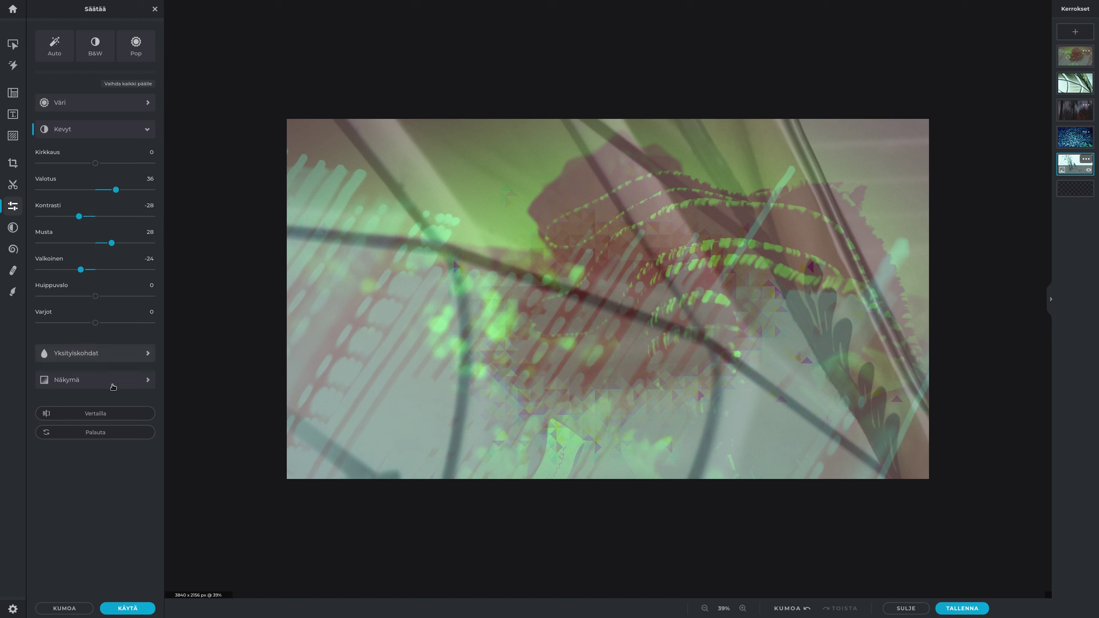
Step: Scale the trunk layer down from its corners to match the canvas edges, and deselect it
{"action": "scroll", "coordinate": [790, 485], "scroll_direction": "down", "scroll_amount": 6}
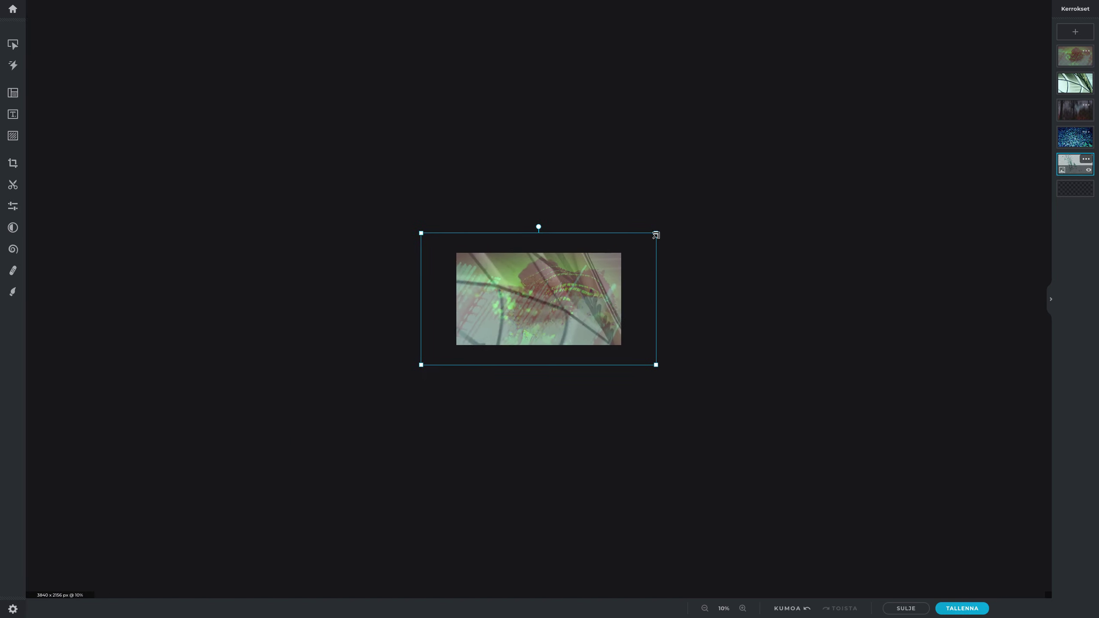
{"action": "left_click_drag", "start_coordinate": [656, 235], "coordinate": [621, 243]}
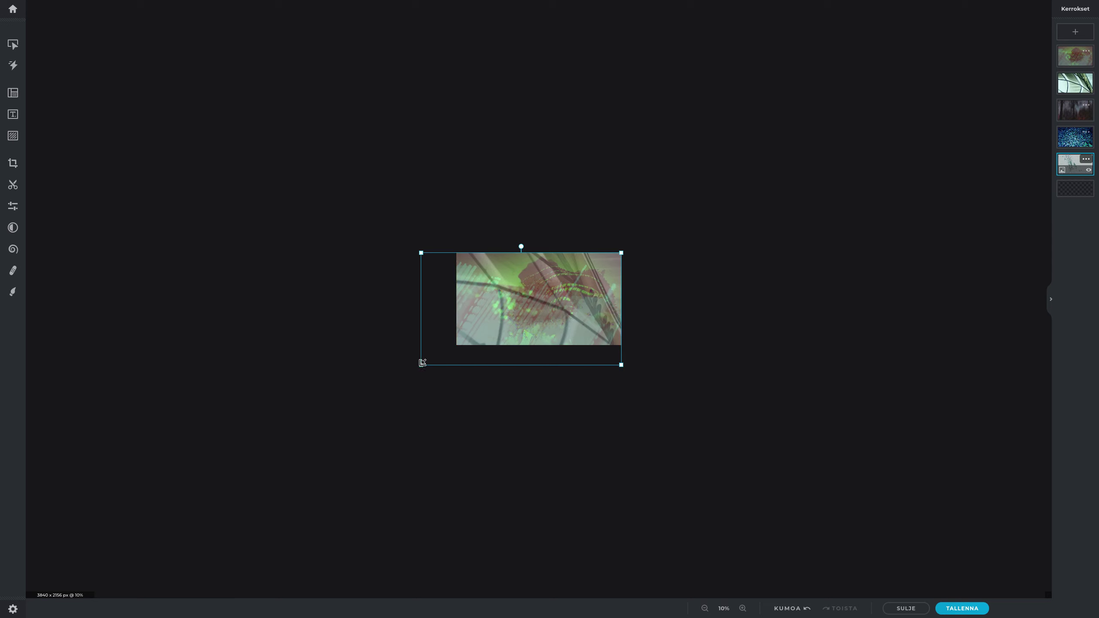
{"action": "left_click_drag", "start_coordinate": [423, 362], "coordinate": [457, 363]}
{"action": "left_click", "coordinate": [599, 431]}
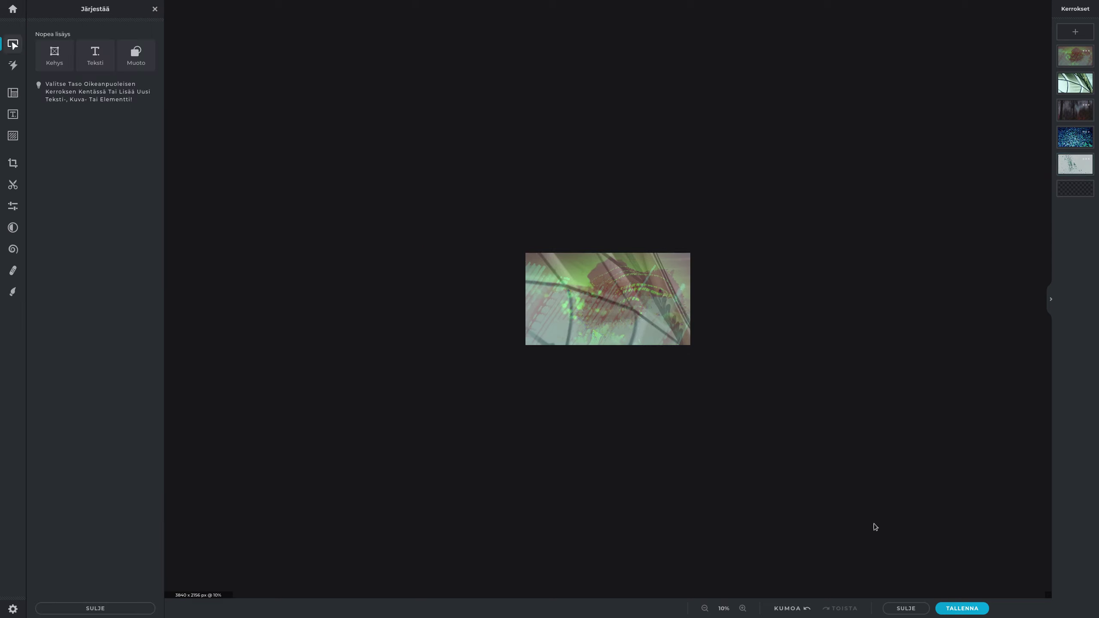
Step: Save the composition with the tent fabric overlay as a PNG file
{"action": "left_click", "coordinate": [962, 608]}
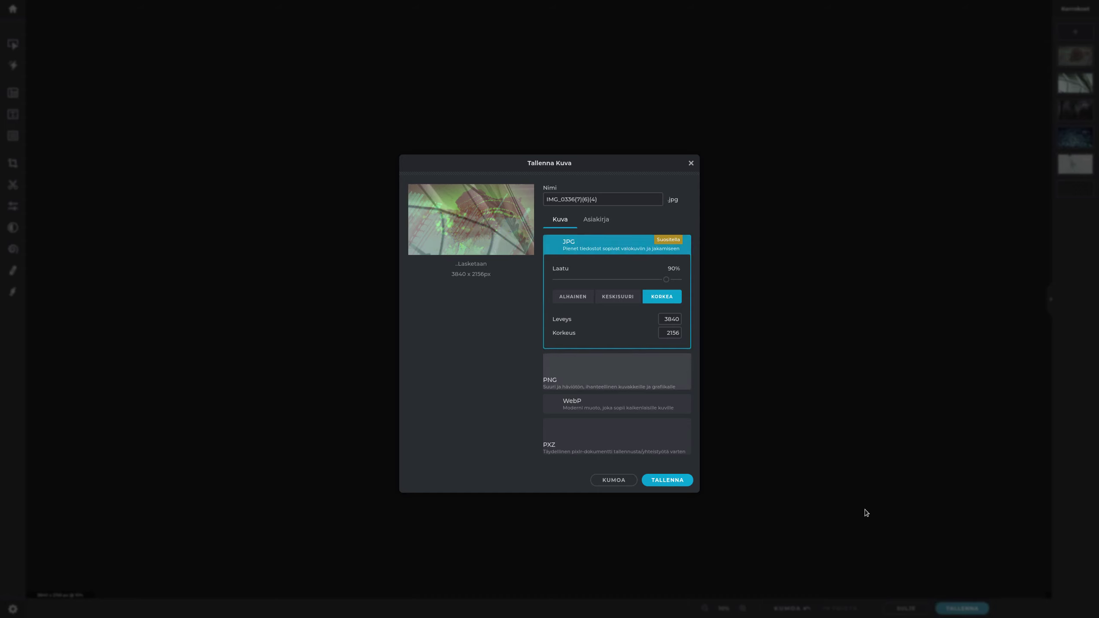
{"action": "left_click", "coordinate": [650, 380]}
{"action": "left_click", "coordinate": [666, 414]}
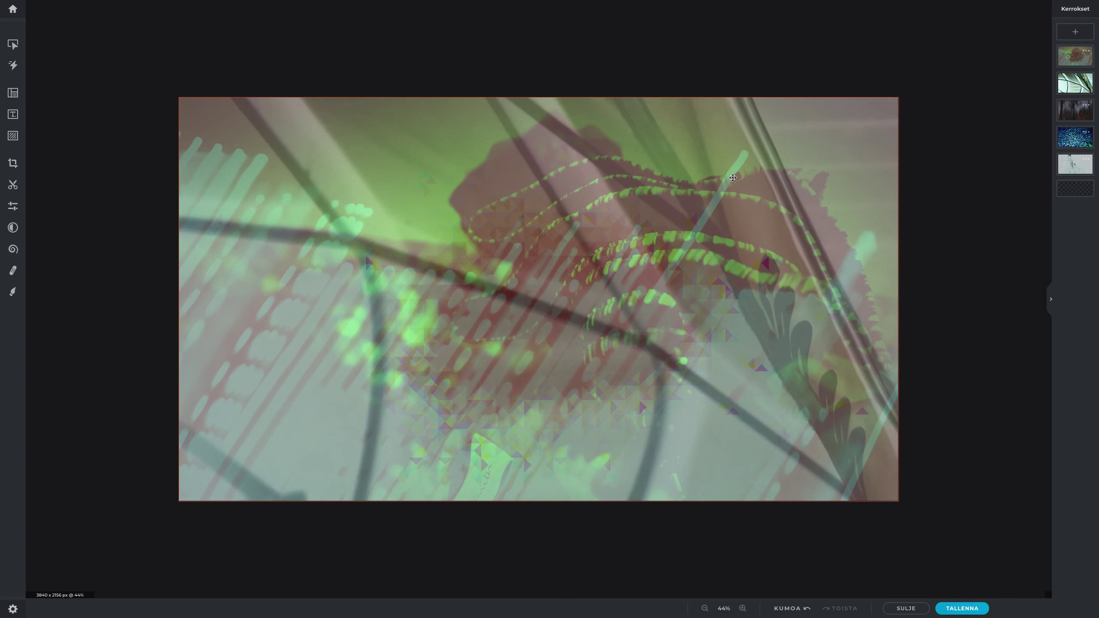
Step: Bring up the new composition and scale street lamp layer IMG_7240.JPG down to match the canvas edges
{"action": "key", "text": "super"}
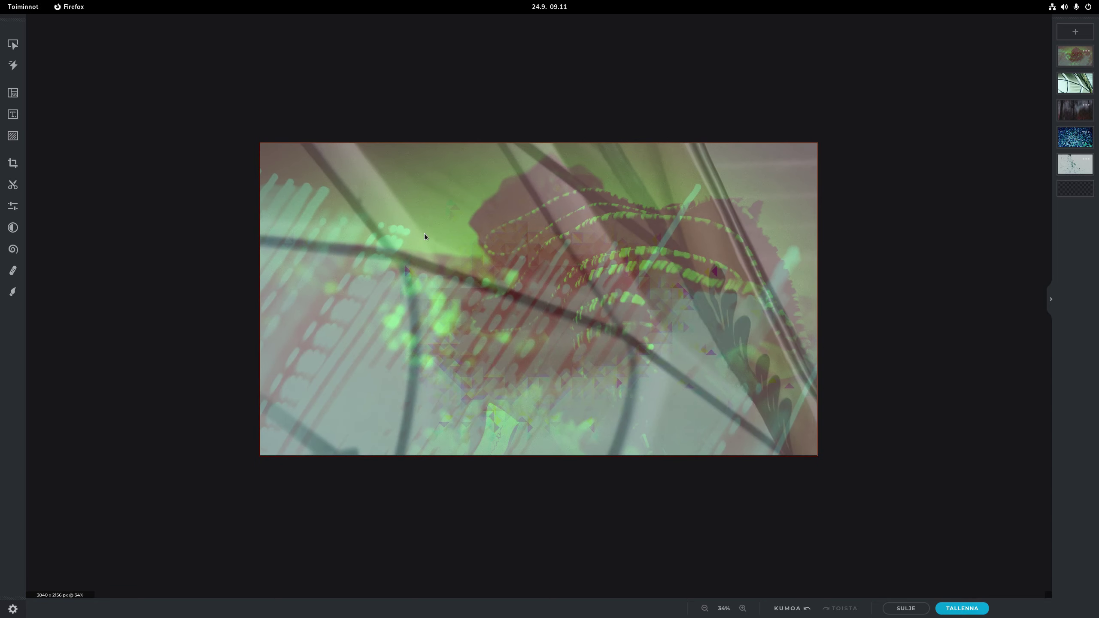
{"action": "left_click", "coordinate": [219, 218]}
{"action": "left_click", "coordinate": [878, 211]}
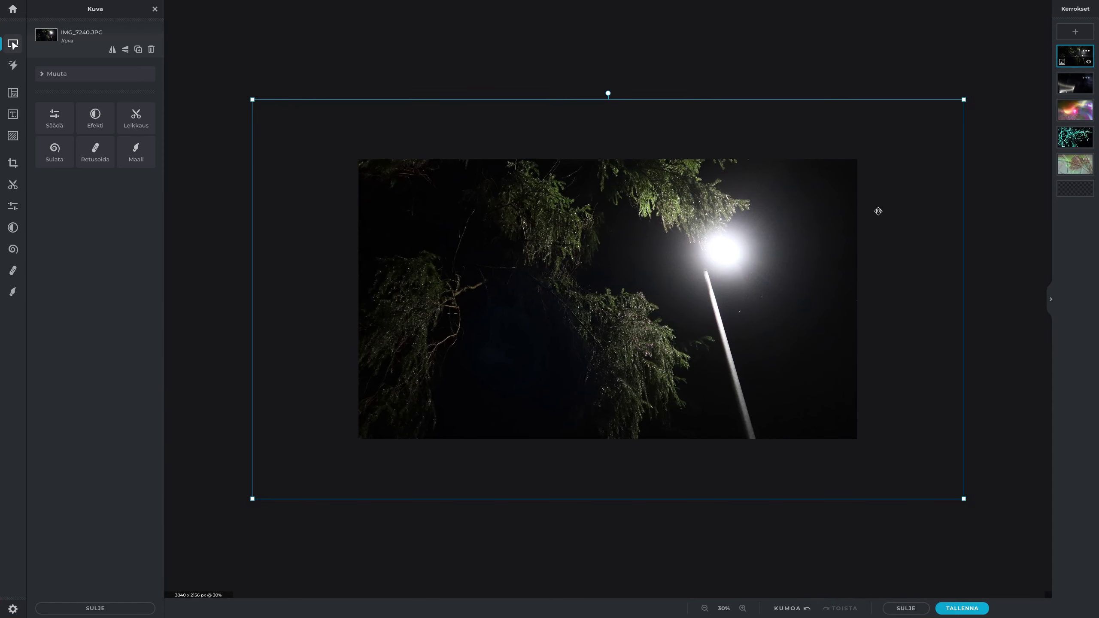
{"action": "left_click_drag", "start_coordinate": [930, 113], "coordinate": [855, 160]}
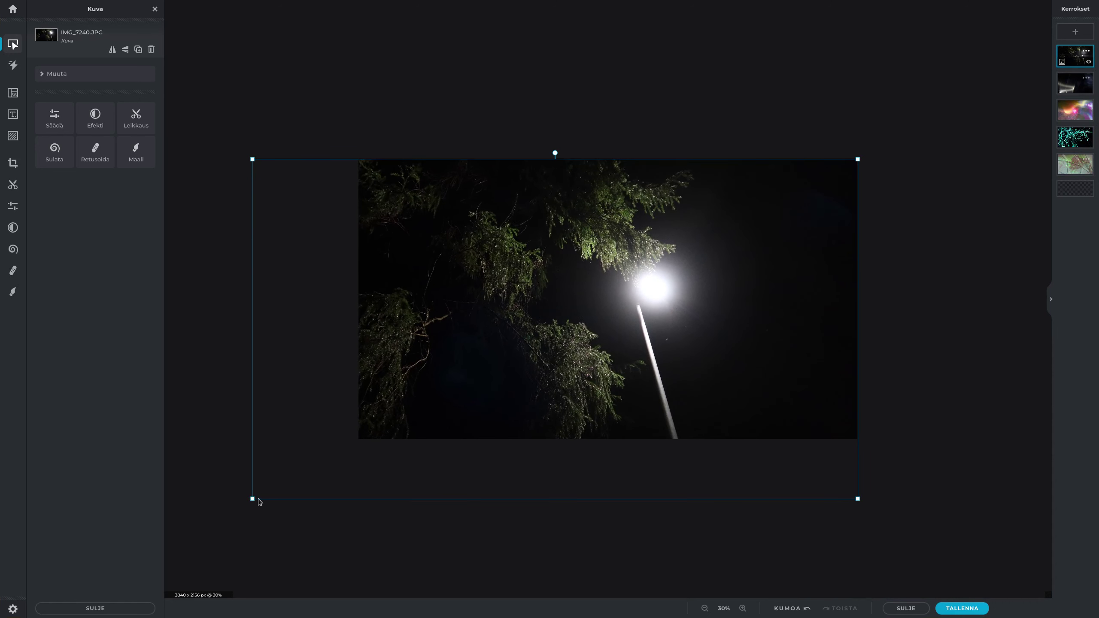
{"action": "left_click_drag", "start_coordinate": [258, 501], "coordinate": [362, 454]}
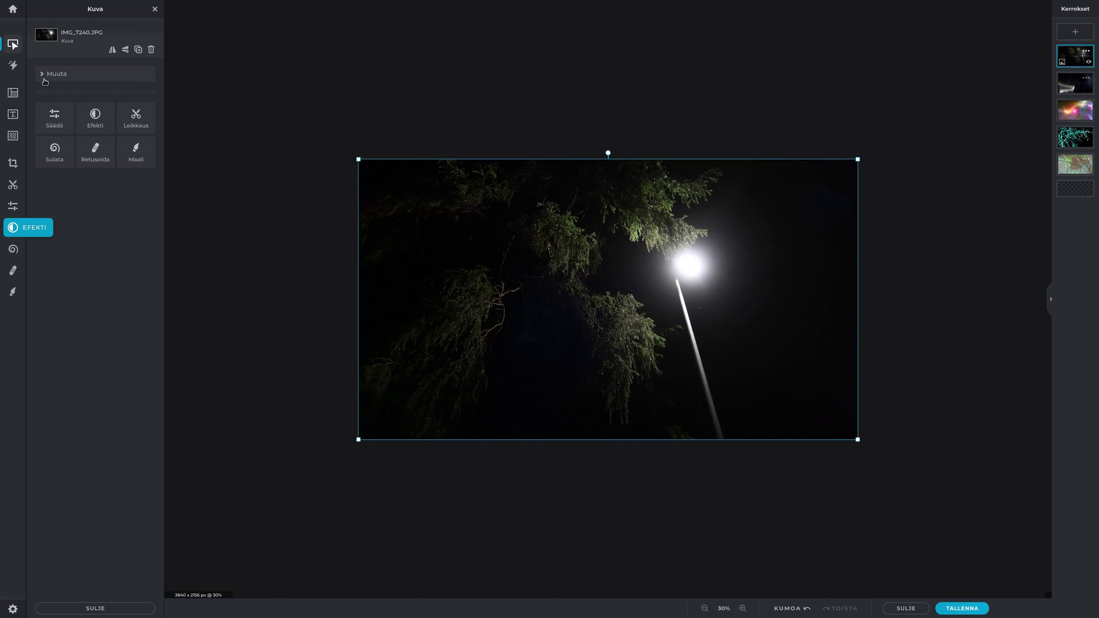
Step: Open the Friends effect presets for the street lamp layer and try presets including Anne and Amber
{"action": "left_click", "coordinate": [96, 116]}
{"action": "left_click", "coordinate": [65, 65]}
{"action": "left_click", "coordinate": [103, 175]}
{"action": "left_click", "coordinate": [103, 300]}
{"action": "left_click", "coordinate": [121, 362]}
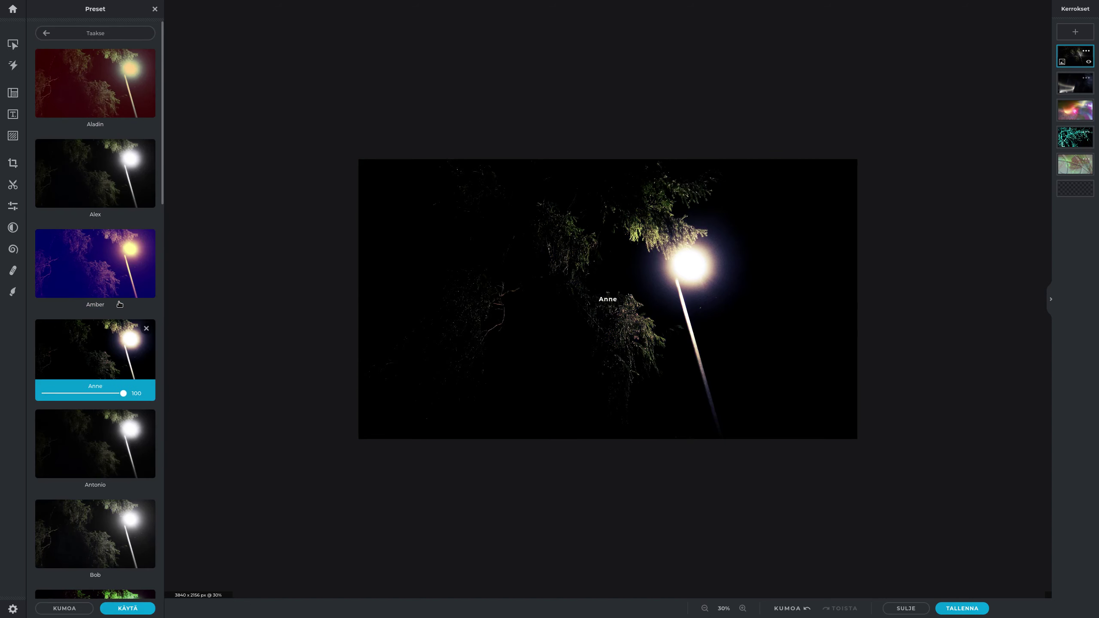
{"action": "left_click", "coordinate": [119, 303]}
{"action": "scroll", "coordinate": [96, 369], "scroll_direction": "down", "scroll_amount": 5}
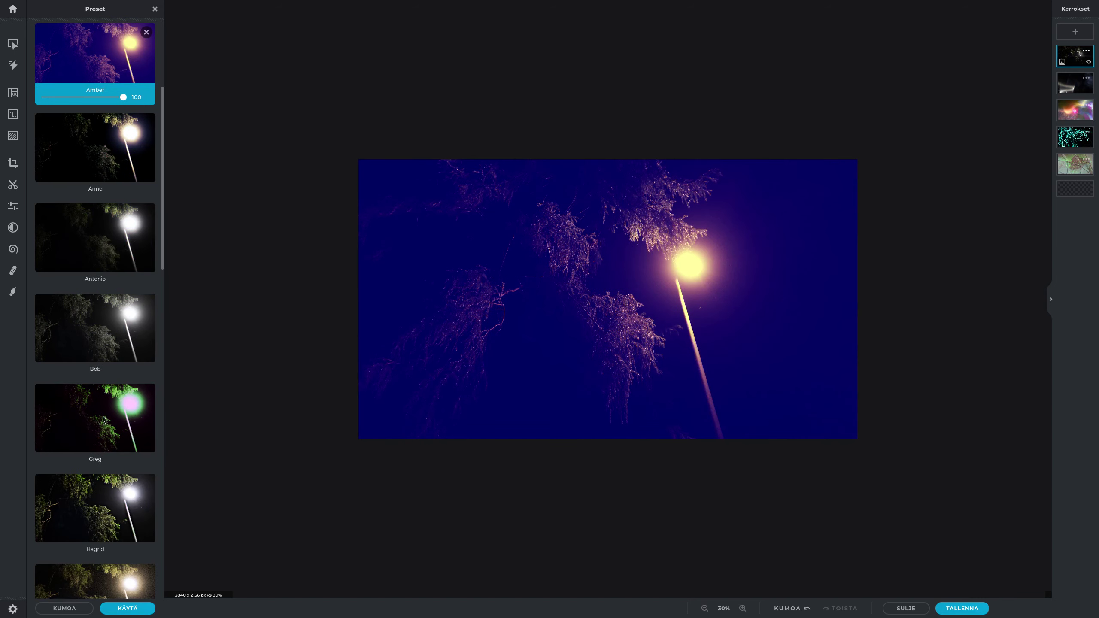
Step: Try further Friends presets on the street lamp layer, including Bob, Greg, Hagrid and Jean
{"action": "left_click", "coordinate": [96, 328]}
{"action": "left_click", "coordinate": [105, 421]}
{"action": "left_click", "coordinate": [109, 491]}
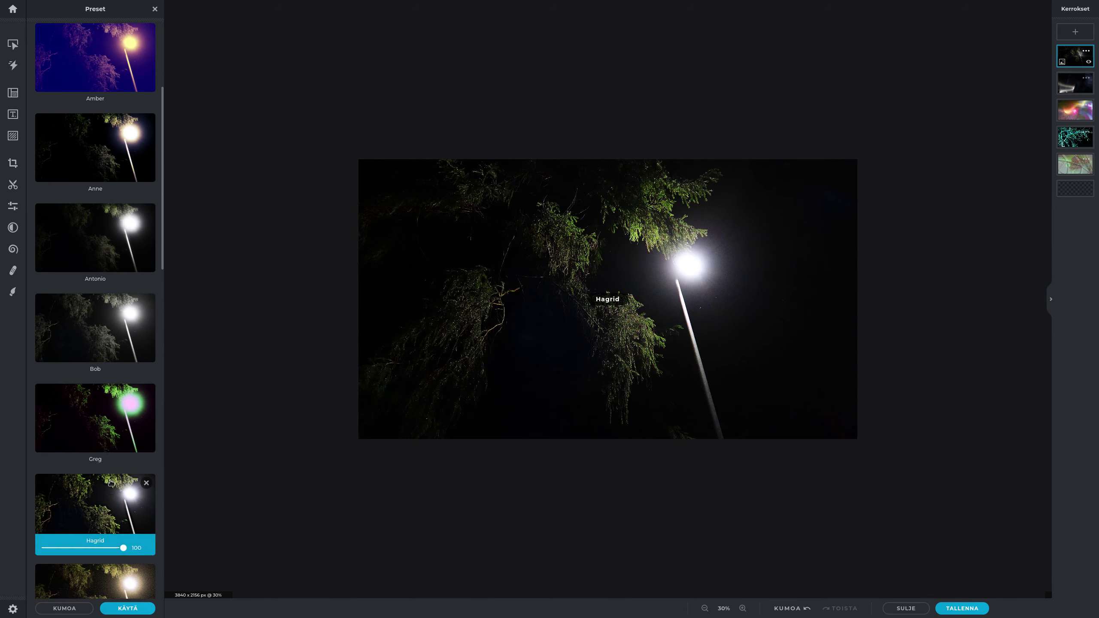
{"action": "scroll", "coordinate": [109, 476], "scroll_direction": "down", "scroll_amount": 5}
{"action": "left_click", "coordinate": [108, 455]}
{"action": "left_click", "coordinate": [107, 519]}
{"action": "scroll", "coordinate": [107, 504], "scroll_direction": "down", "scroll_amount": 5}
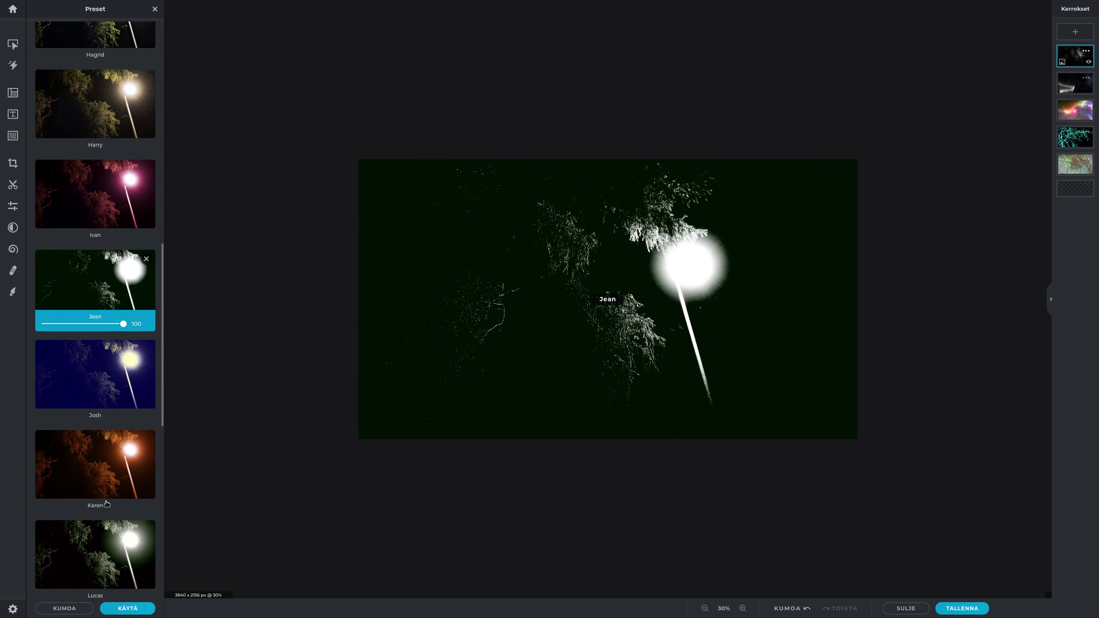
Step: Compare the Karen and Lucas presets on the street lamp layer
{"action": "left_click", "coordinate": [107, 502]}
{"action": "scroll", "coordinate": [106, 477], "scroll_direction": "down", "scroll_amount": 3}
{"action": "left_click", "coordinate": [101, 451]}
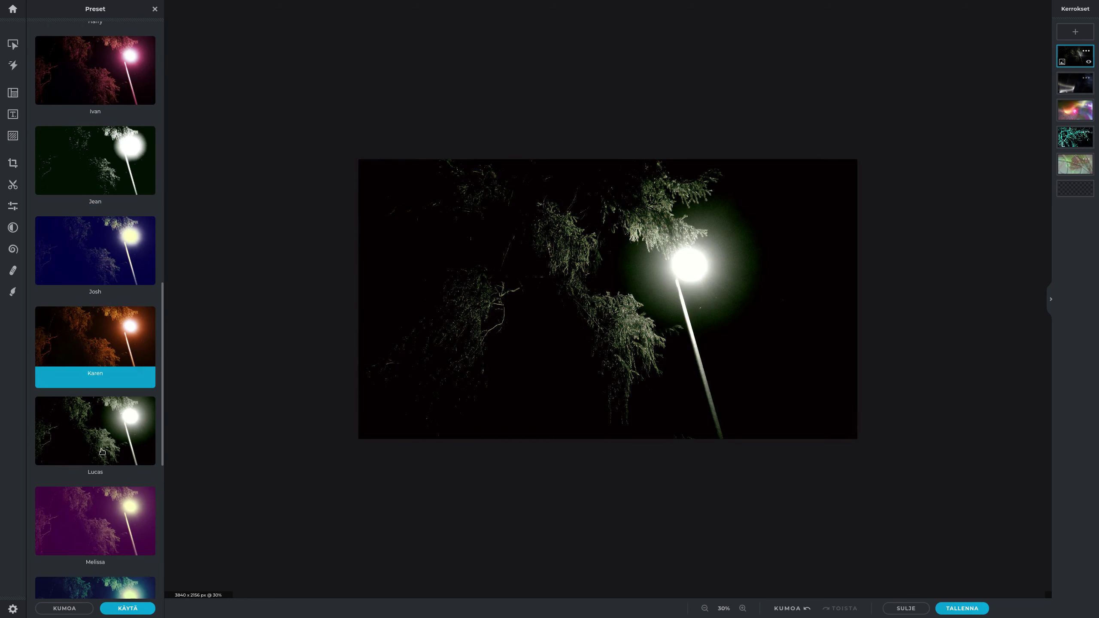
{"action": "key", "text": "ctrl+z"}
{"action": "scroll", "coordinate": [108, 426], "scroll_direction": "down", "scroll_amount": 5}
{"action": "scroll", "coordinate": [108, 425], "scroll_direction": "down", "scroll_amount": 4}
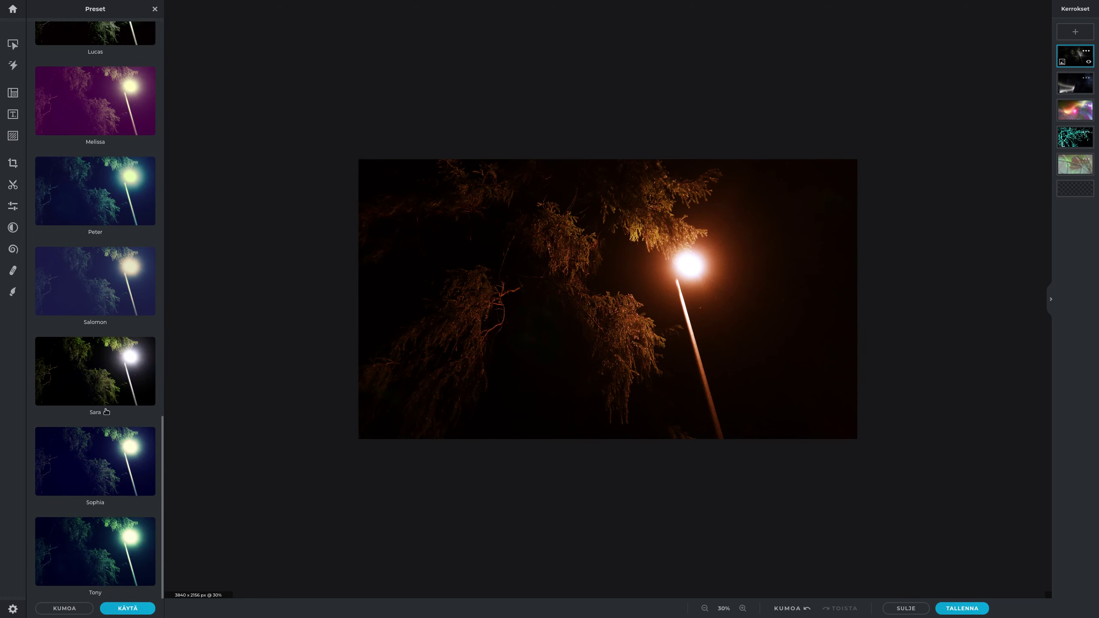
Step: Compare the Sara, Sophia and Tony presets on the street lamp layer and apply Tony
{"action": "left_click", "coordinate": [95, 372]}
{"action": "left_click", "coordinate": [108, 476]}
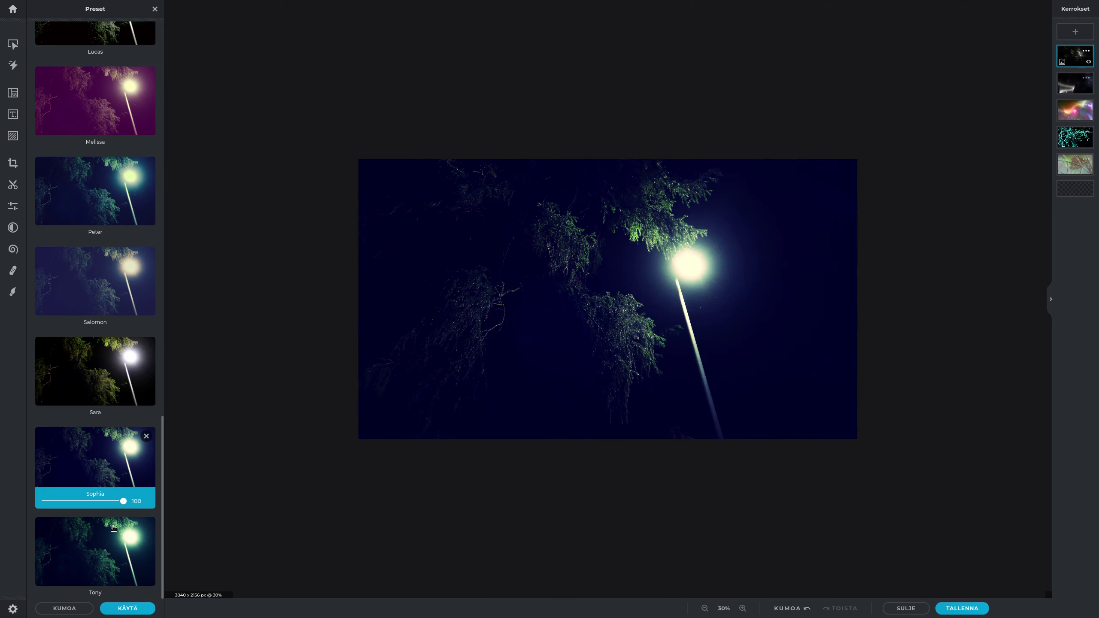
{"action": "left_click", "coordinate": [106, 550]}
{"action": "left_click", "coordinate": [129, 609]}
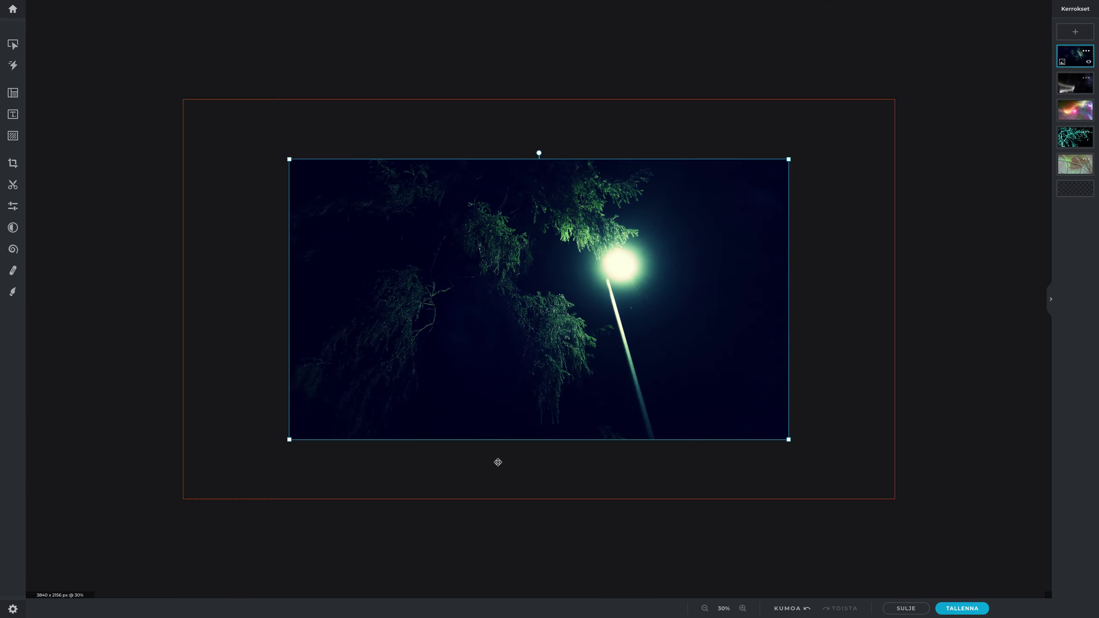
Step: Set the street lamp layer's Valotus to 73 in the light adjustments and apply it
{"action": "left_click", "coordinate": [13, 206]}
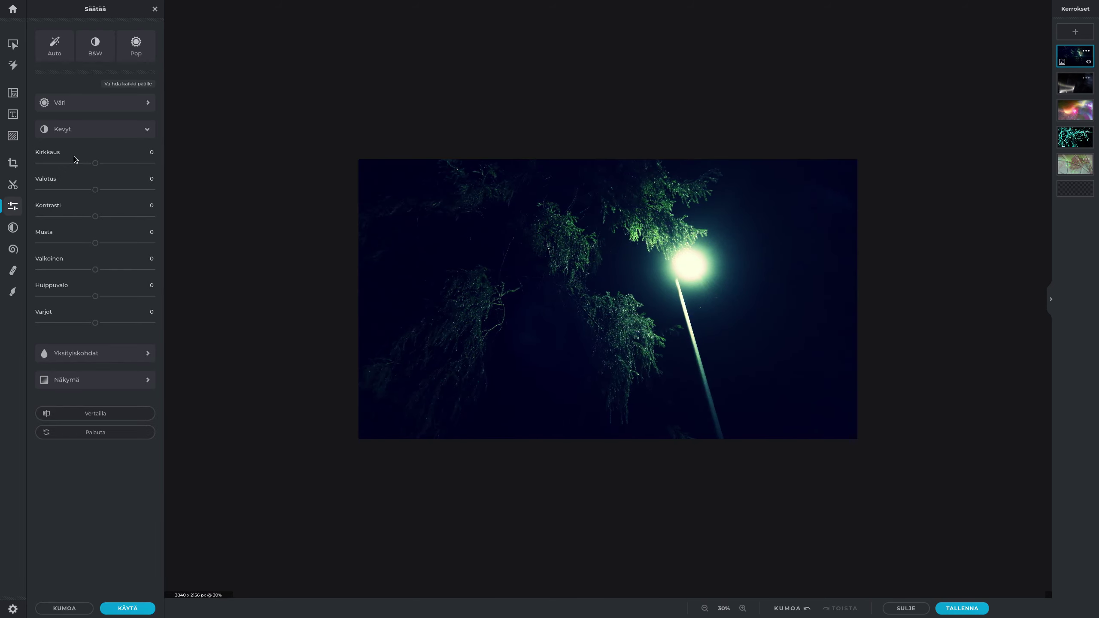
{"action": "left_click_drag", "start_coordinate": [109, 194], "coordinate": [138, 196]}
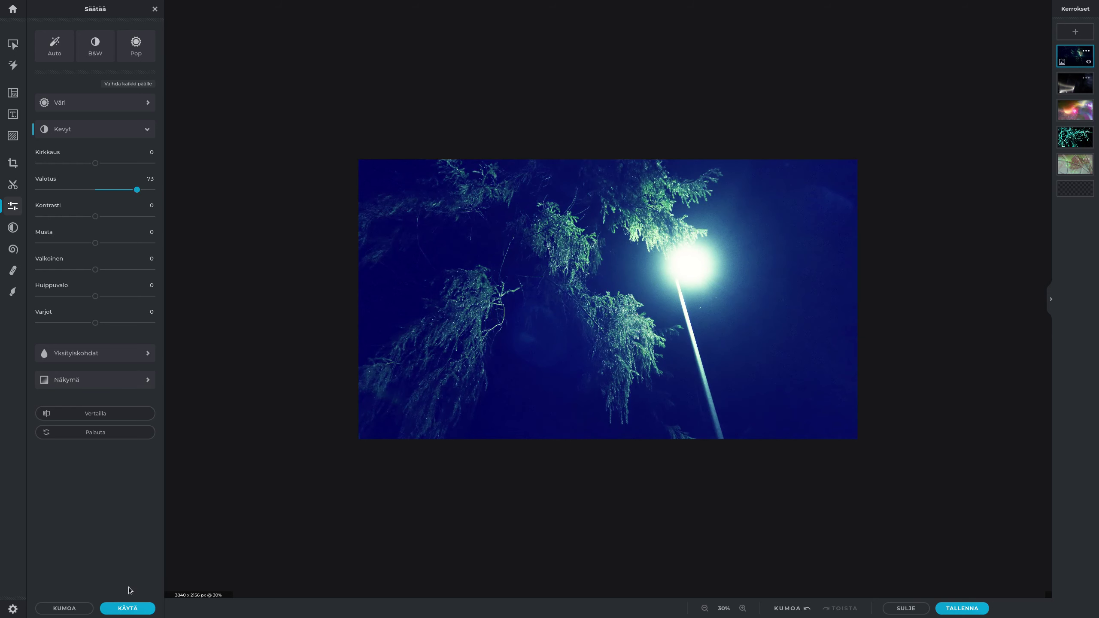
{"action": "left_click", "coordinate": [127, 608]}
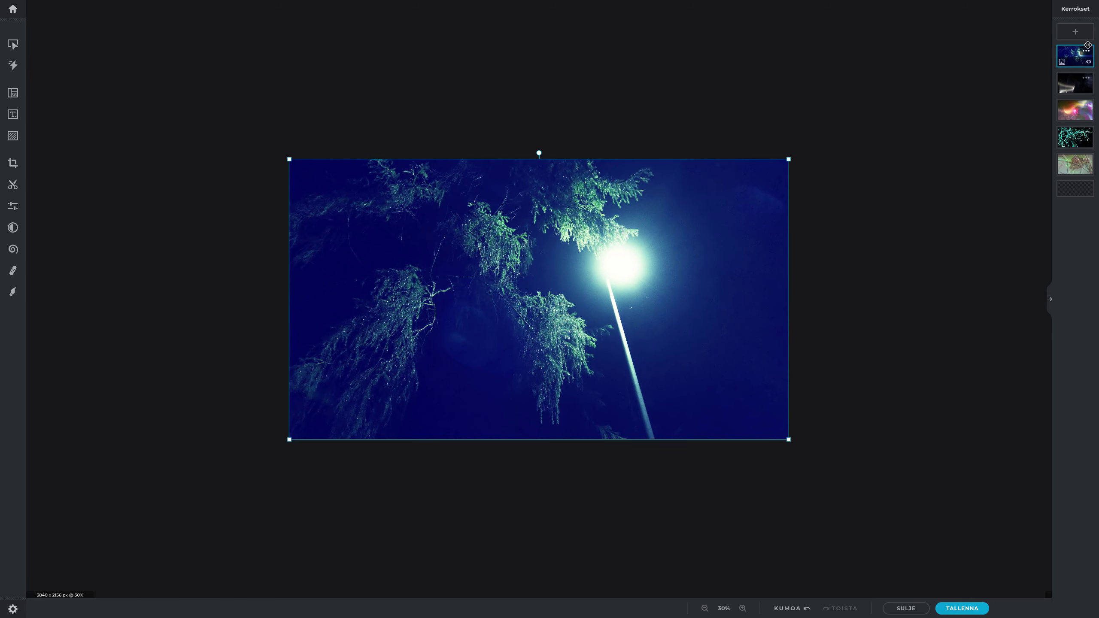
Step: Move the street lamp layer below the teal branch layer and the pale green layer directly beneath IMG_7521.JPG
{"action": "mouse_move", "coordinate": [1068, 52]}
{"action": "left_mouse_down"}
{"action": "mouse_move", "coordinate": [1072, 130]}
{"action": "mouse_move", "coordinate": [1072, 113]}
{"action": "left_mouse_up"}
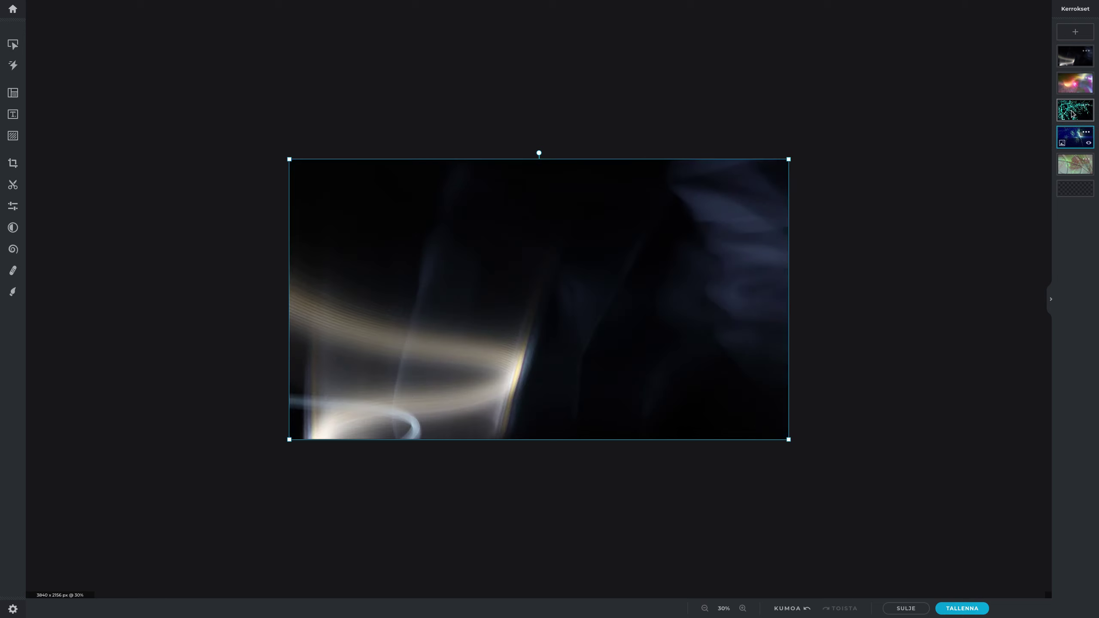
{"action": "left_click_drag", "start_coordinate": [1075, 164], "coordinate": [1082, 86]}
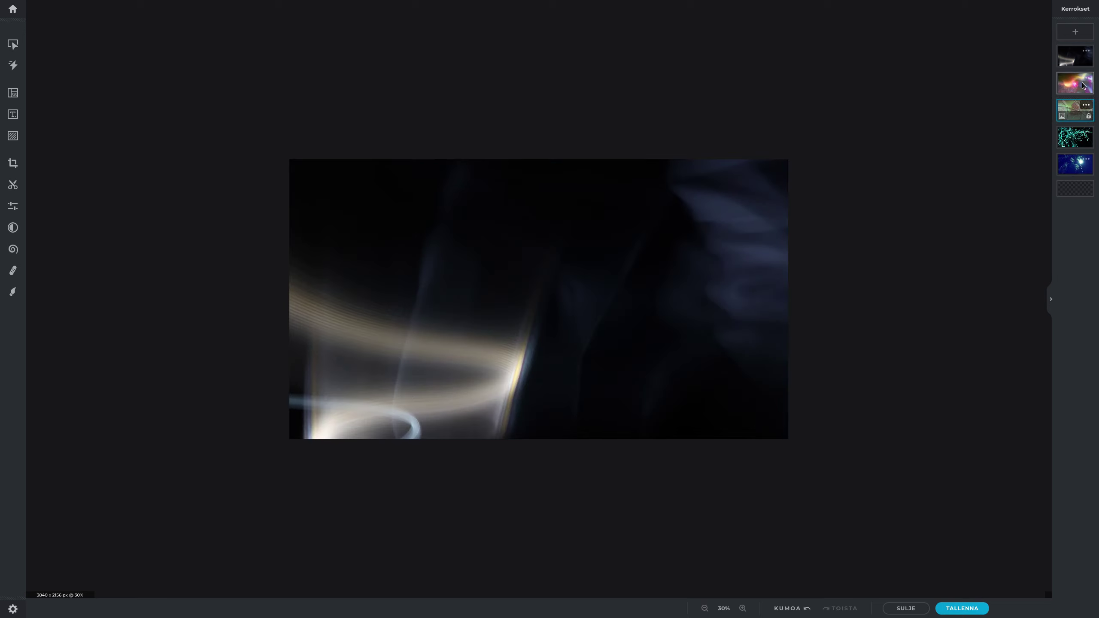
{"action": "left_click", "coordinate": [1085, 79]}
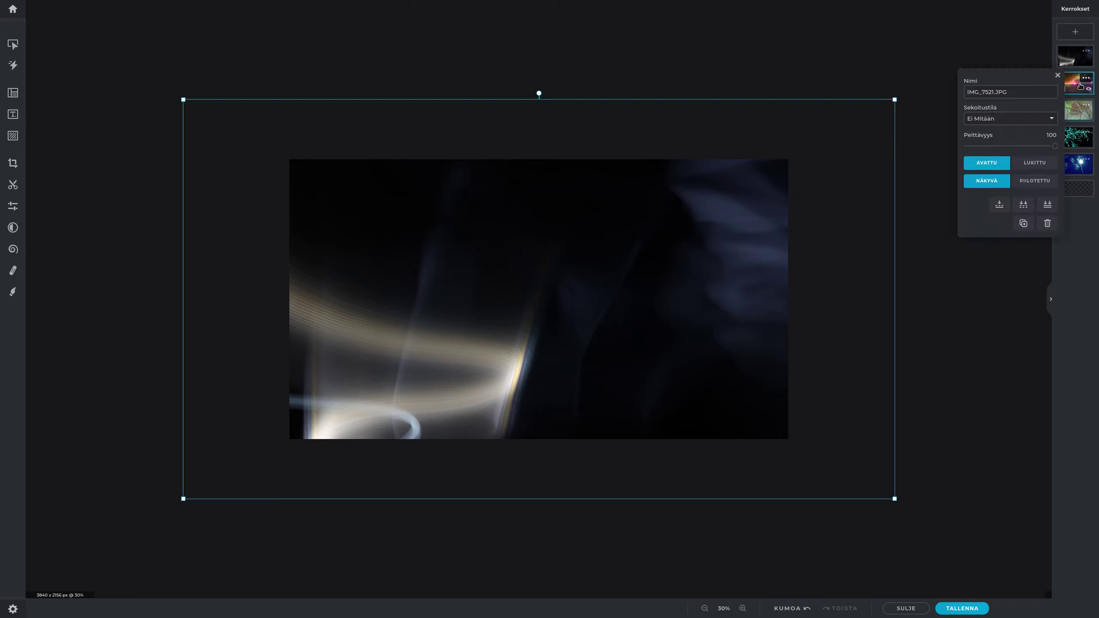
{"action": "left_click", "coordinate": [1057, 72]}
Step: Set the opacity (Peittävyys) of layer IMG_7238.JPG to 42
{"action": "left_click", "coordinate": [1086, 51]}
{"action": "left_click_drag", "start_coordinate": [1032, 115], "coordinate": [1005, 116]}
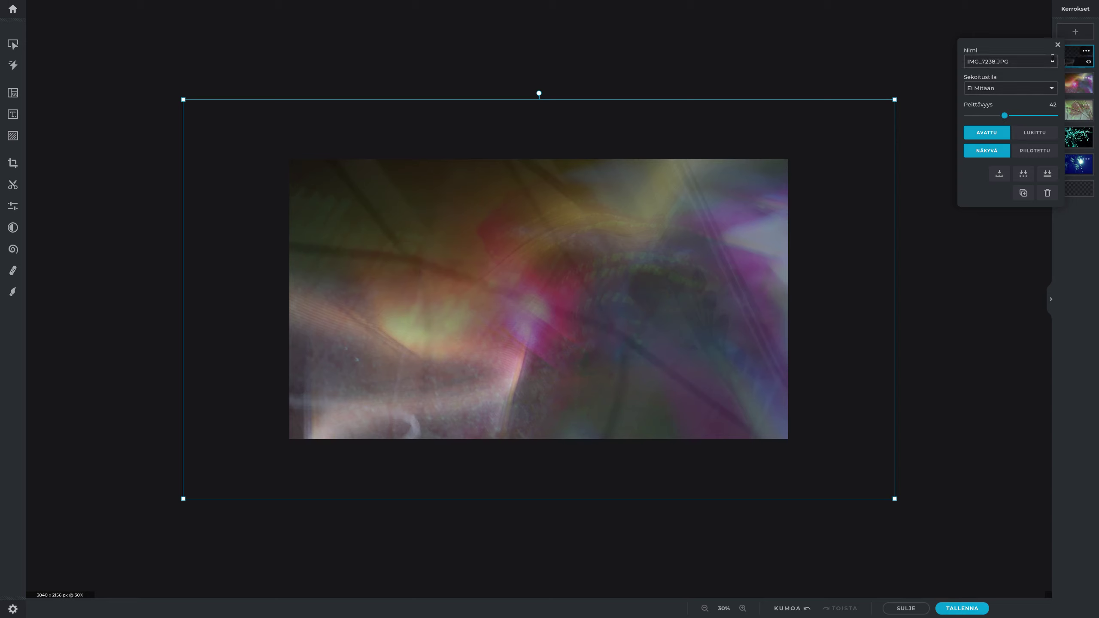
{"action": "left_click", "coordinate": [1057, 45]}
Step: Scale layer IMG_7238.JPG down from its corners to match the canvas edges
{"action": "left_click", "coordinate": [339, 365]}
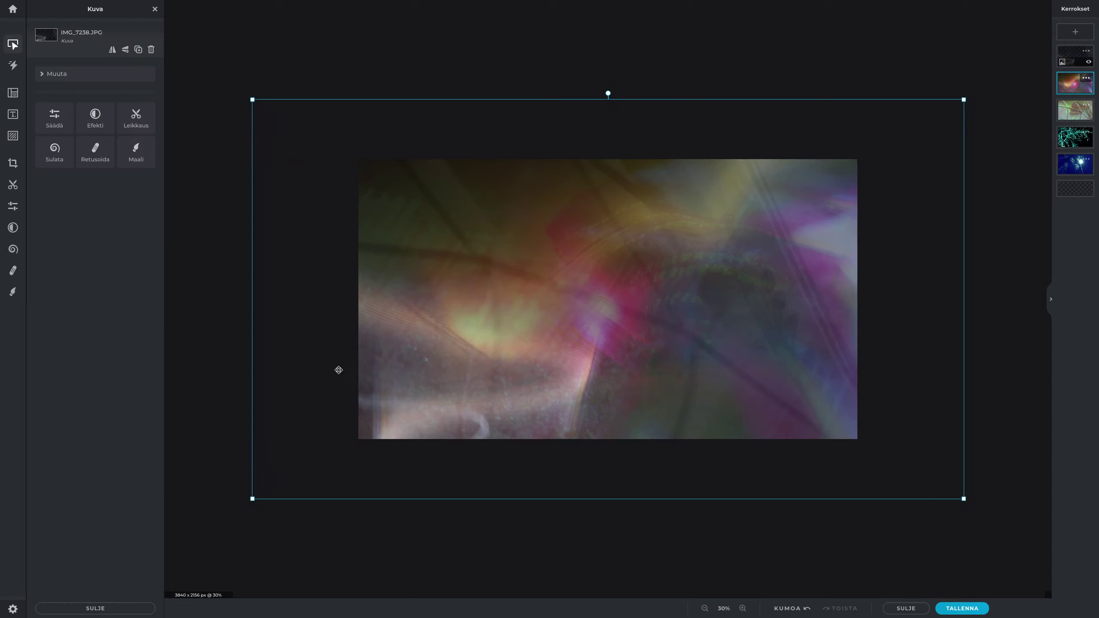
{"action": "left_click_drag", "start_coordinate": [262, 503], "coordinate": [362, 453]}
{"action": "left_click_drag", "start_coordinate": [961, 102], "coordinate": [856, 161]}
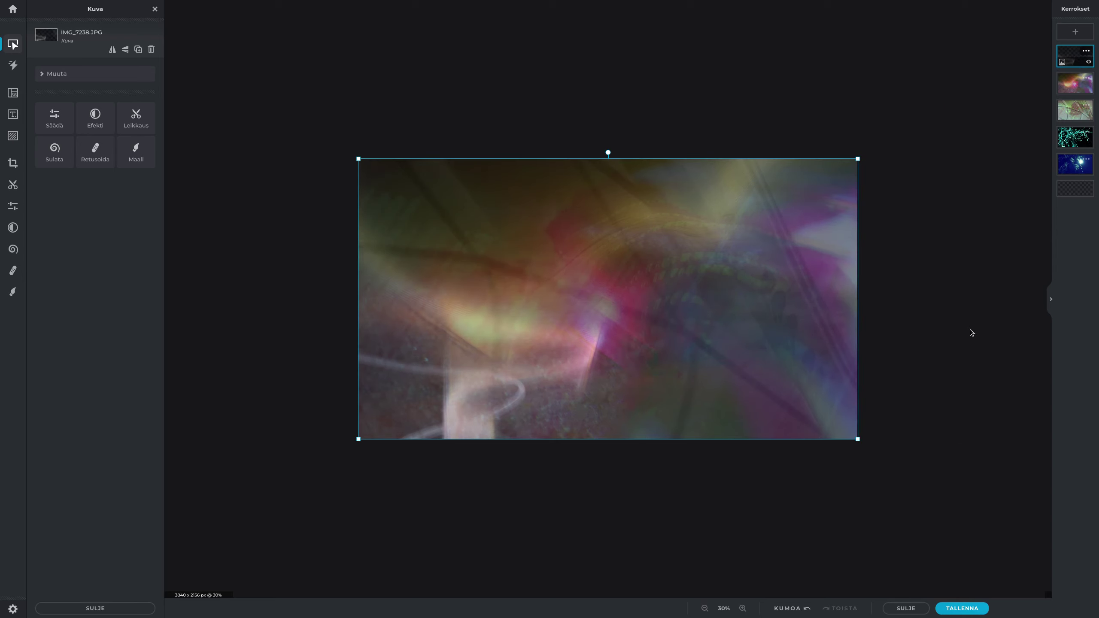
{"action": "scroll", "coordinate": [894, 408], "scroll_direction": "down", "scroll_amount": 4}
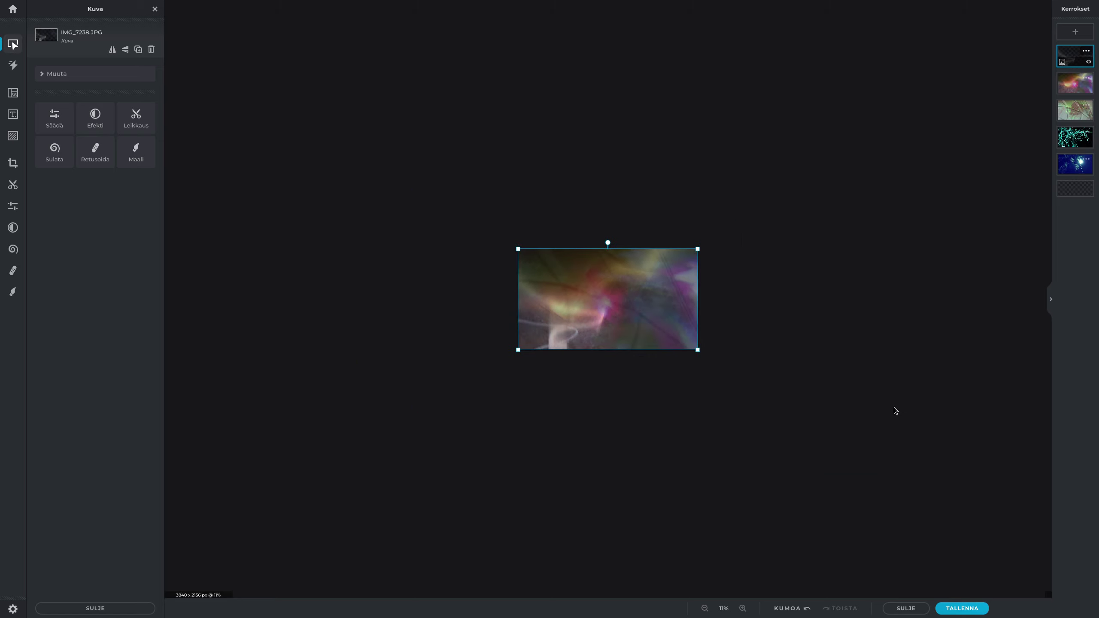
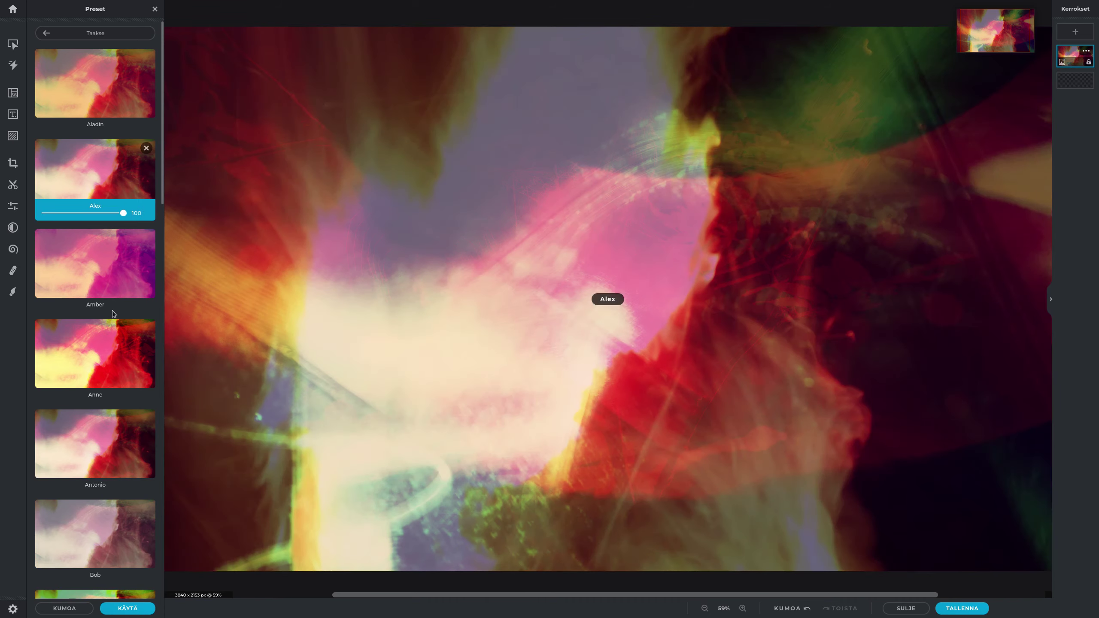
Step: Try the Friends presets Anne, Harry, Greg and Hagrid on the single-layer composite
{"action": "left_click", "coordinate": [103, 350]}
{"action": "scroll", "coordinate": [412, 318], "scroll_direction": "down", "scroll_amount": 5}
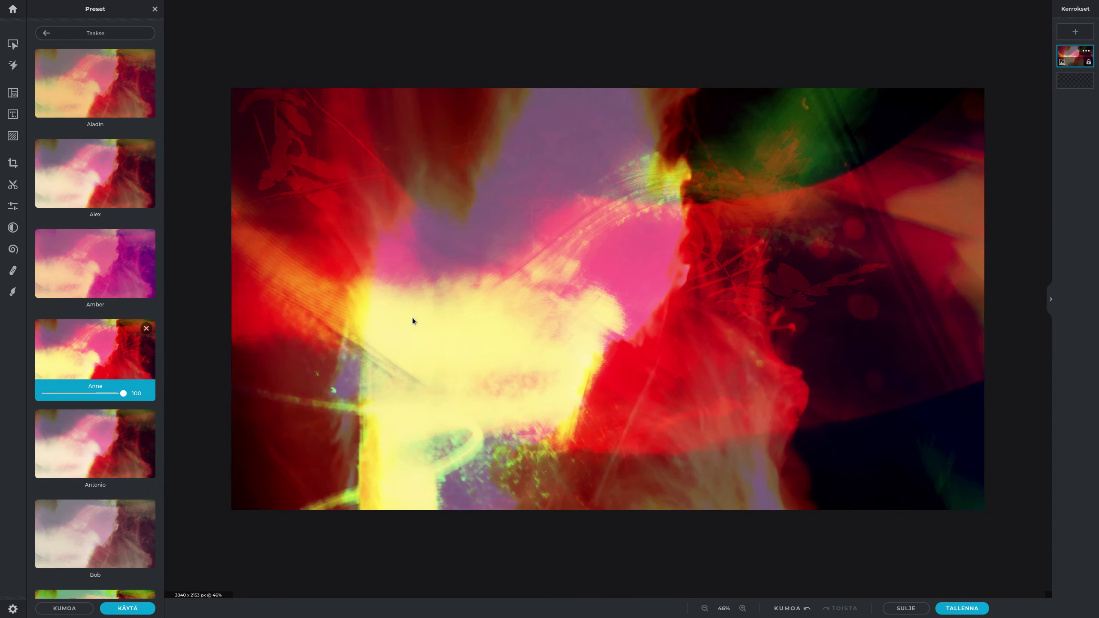
{"action": "scroll", "coordinate": [412, 318], "scroll_direction": "down", "scroll_amount": 3}
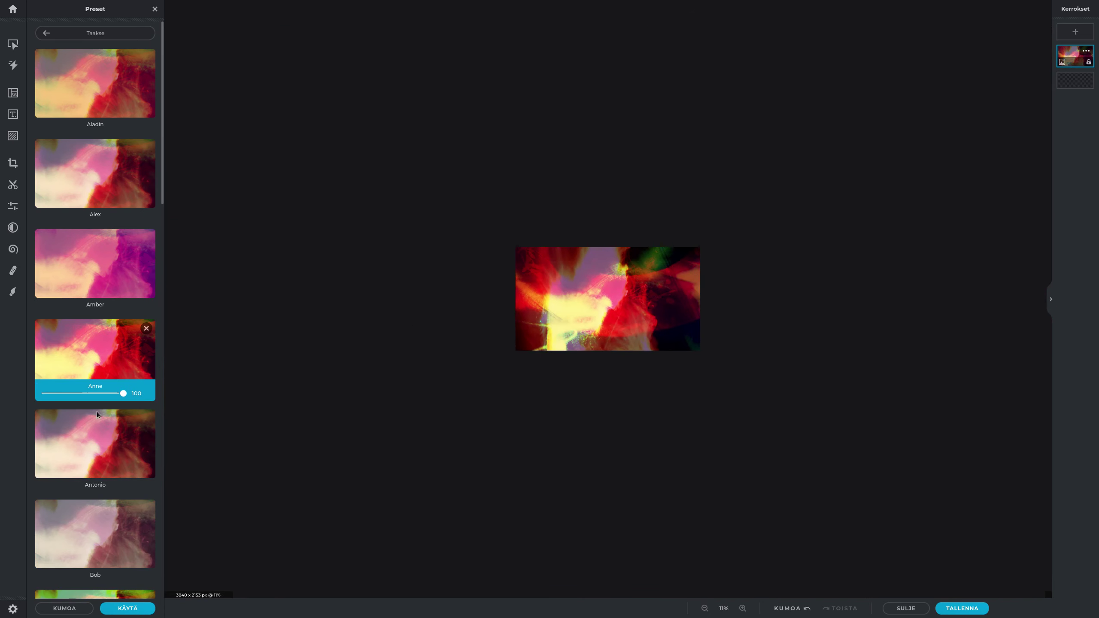
{"action": "scroll", "coordinate": [107, 373], "scroll_direction": "down", "scroll_amount": 5}
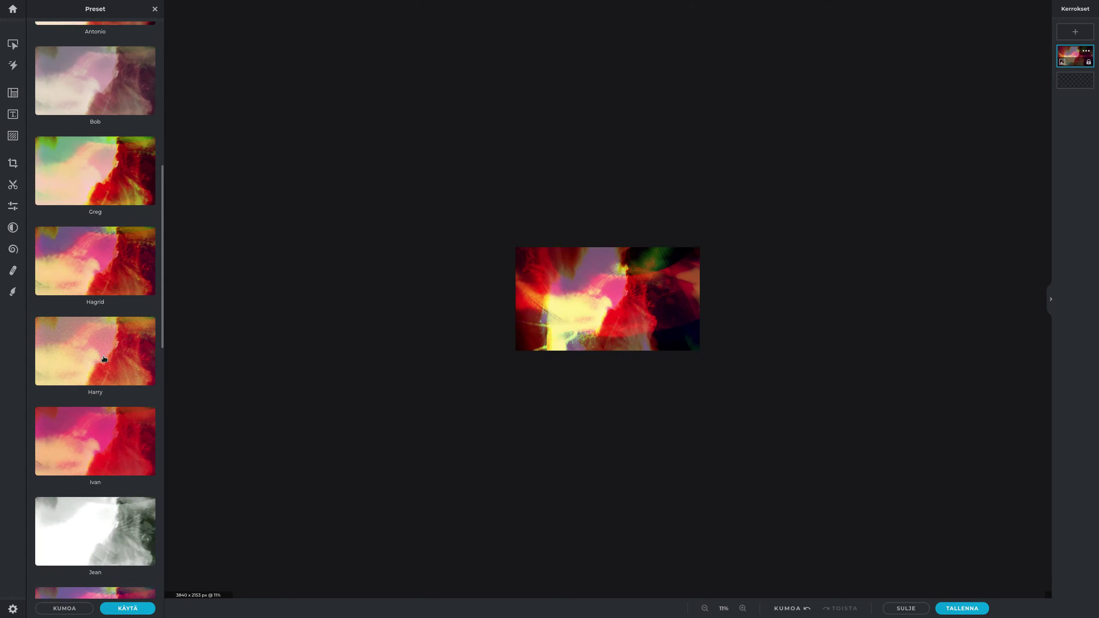
{"action": "left_click", "coordinate": [101, 330]}
{"action": "left_click", "coordinate": [99, 282]}
{"action": "left_click", "coordinate": [97, 178]}
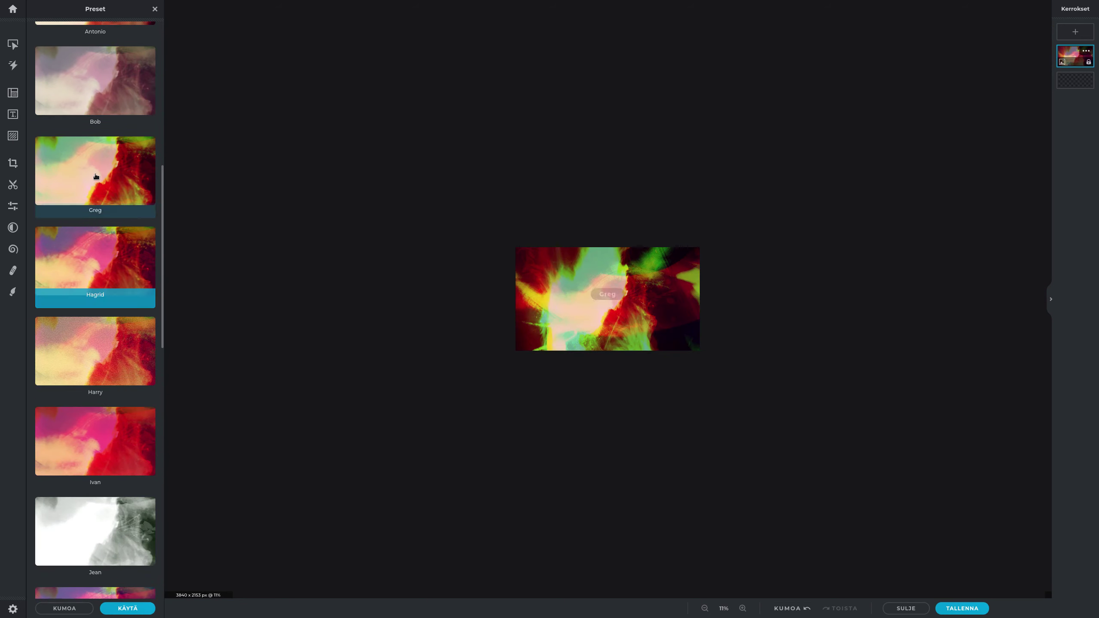
{"action": "left_click", "coordinate": [100, 261]}
{"action": "scroll", "coordinate": [106, 215], "scroll_direction": "down", "scroll_amount": 3}
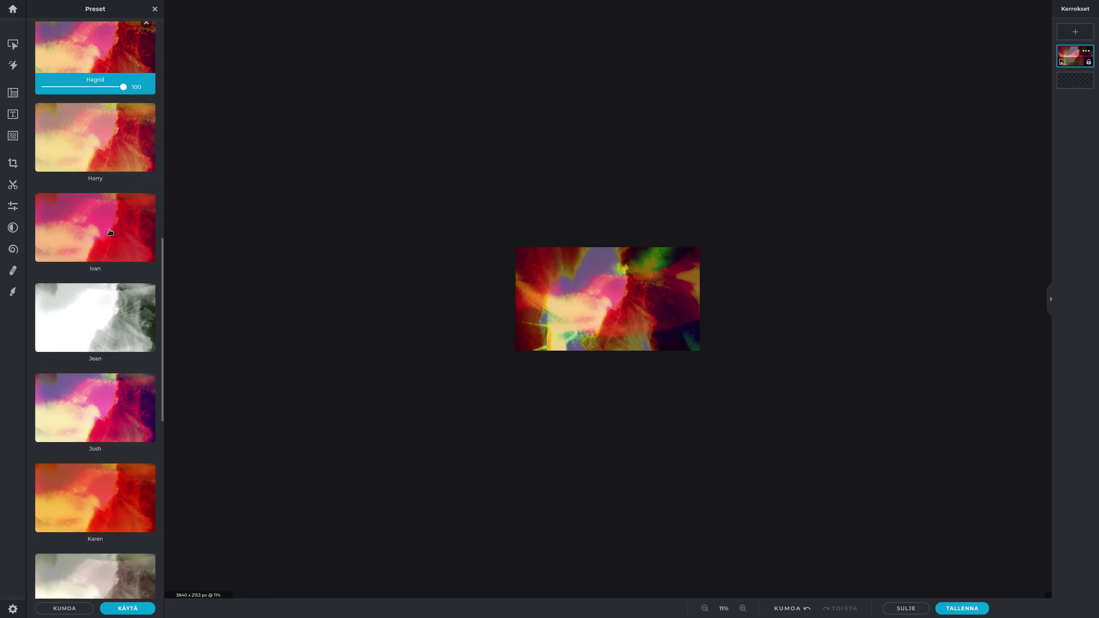
Step: Try the Friends presets Jean, Josh, Karen, Melissa, Peter, Sara and Salomon on the composite
{"action": "left_click", "coordinate": [97, 330]}
{"action": "left_click", "coordinate": [108, 406]}
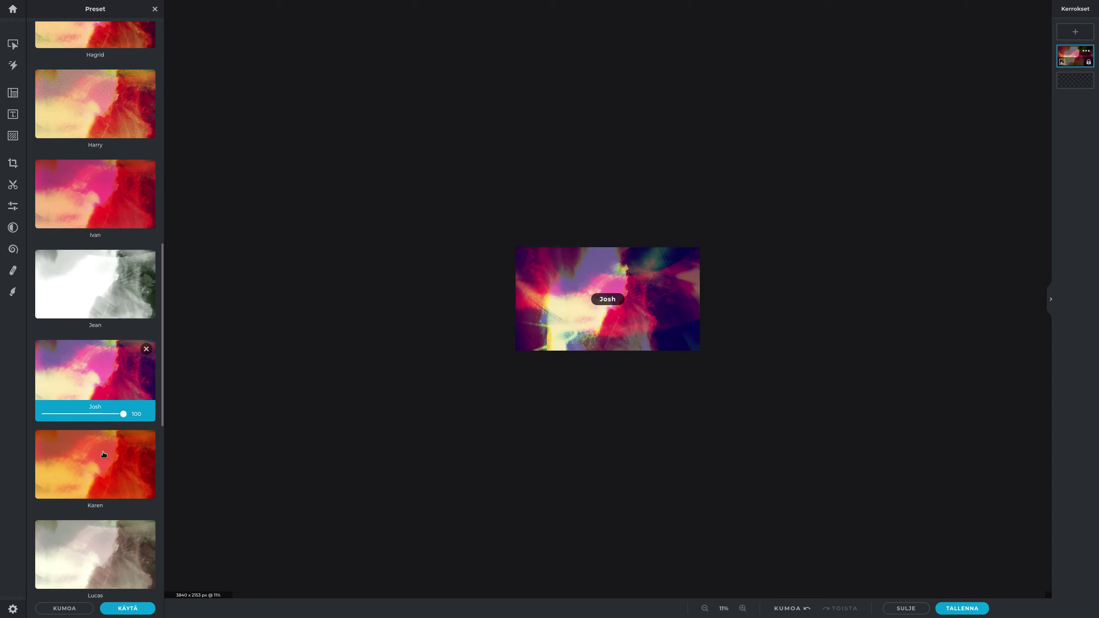
{"action": "left_click", "coordinate": [104, 459]}
{"action": "scroll", "coordinate": [96, 433], "scroll_direction": "down", "scroll_amount": 3}
{"action": "left_click", "coordinate": [93, 433]}
{"action": "left_click", "coordinate": [100, 501]}
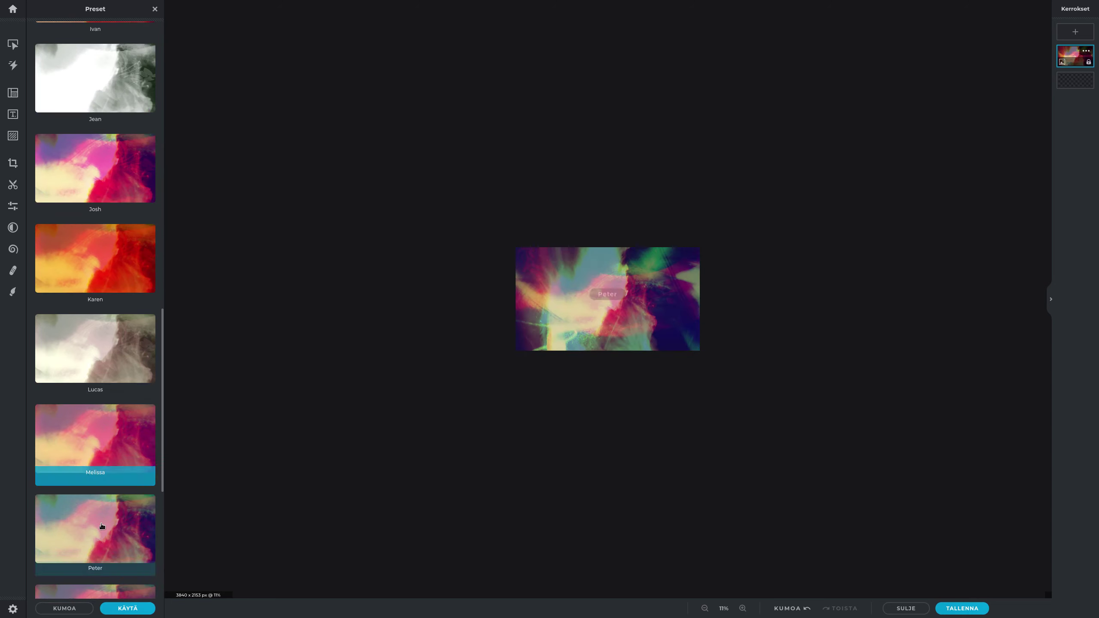
{"action": "scroll", "coordinate": [101, 485], "scroll_direction": "down", "scroll_amount": 3}
{"action": "left_click", "coordinate": [95, 519]}
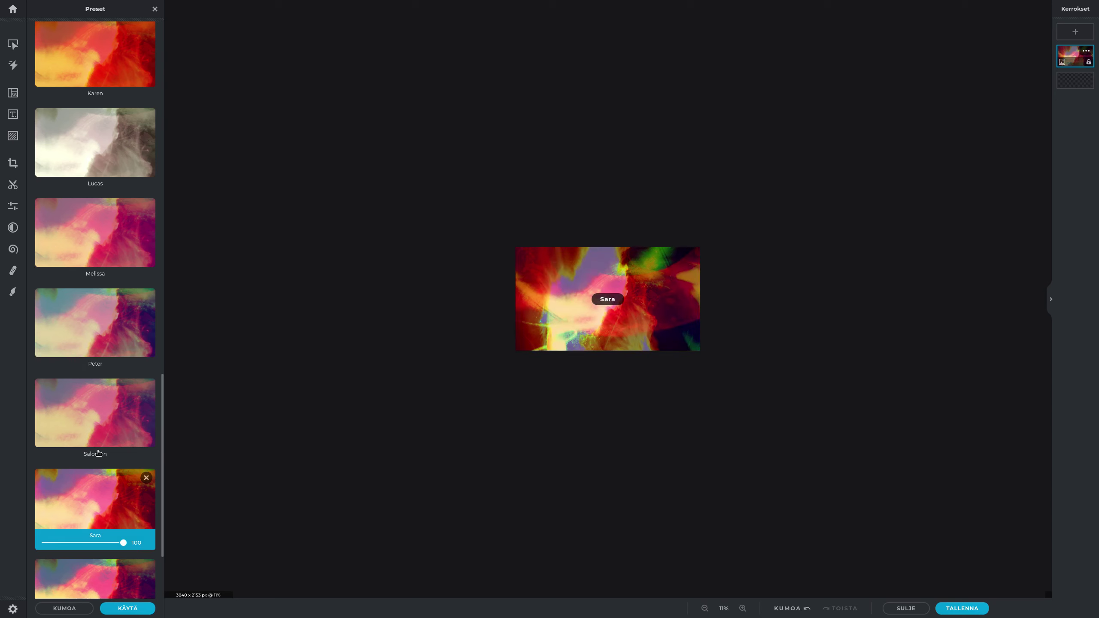
{"action": "left_click", "coordinate": [99, 447]}
{"action": "scroll", "coordinate": [98, 450], "scroll_direction": "down", "scroll_amount": 2}
Step: Compare the Sophia and Tony presets on the composite and apply Sophia
{"action": "left_click", "coordinate": [99, 455]}
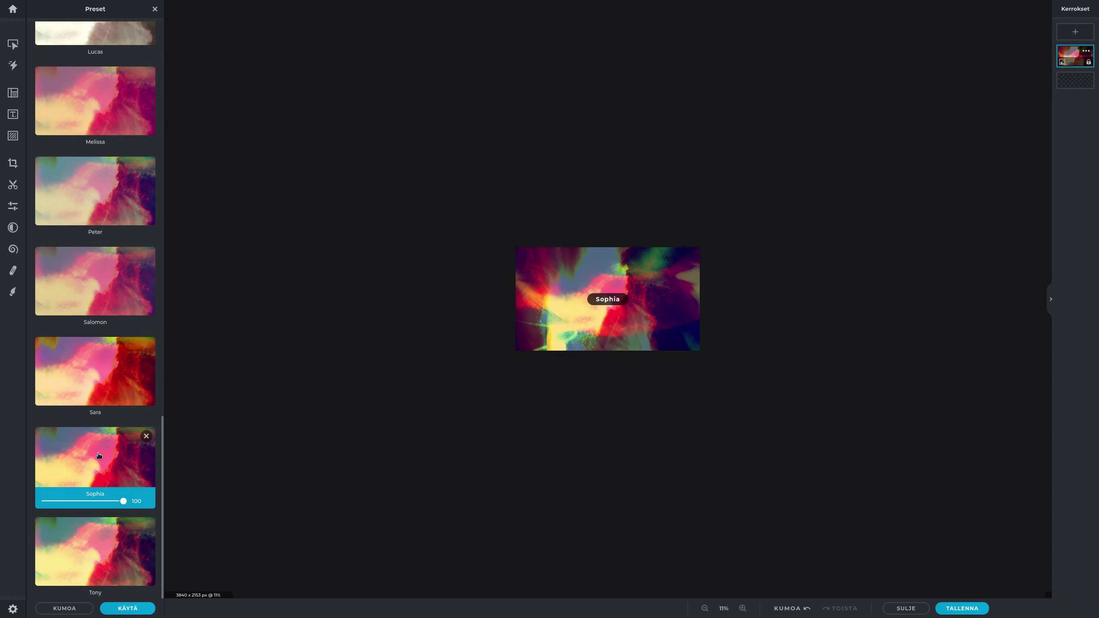
{"action": "left_click", "coordinate": [99, 540]}
{"action": "left_click", "coordinate": [95, 459]}
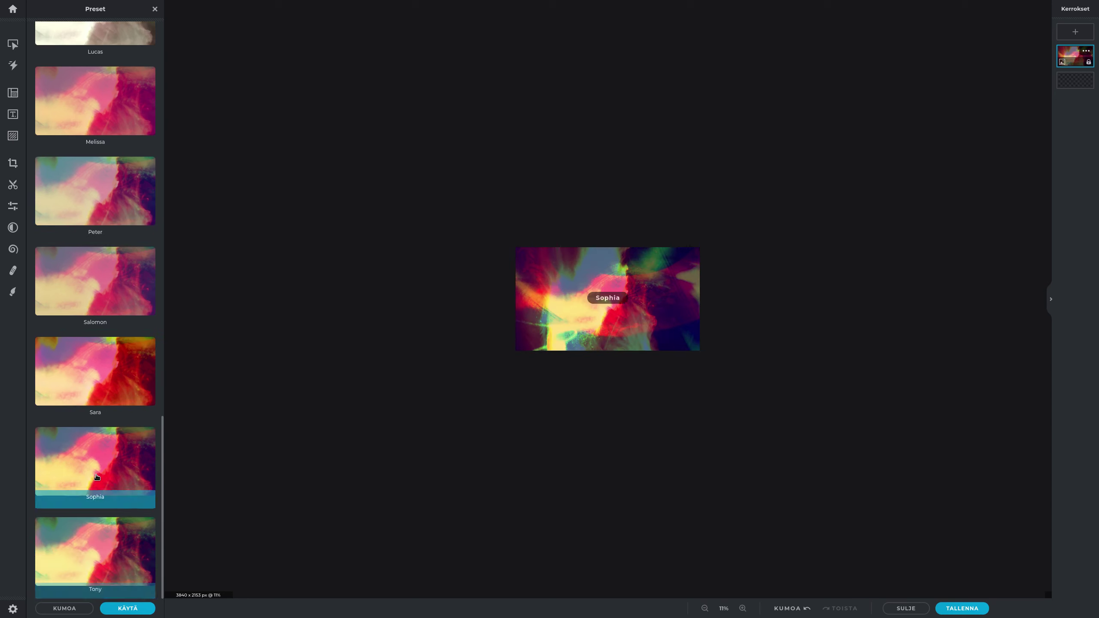
{"action": "scroll", "coordinate": [82, 187], "scroll_direction": "up", "scroll_amount": 15}
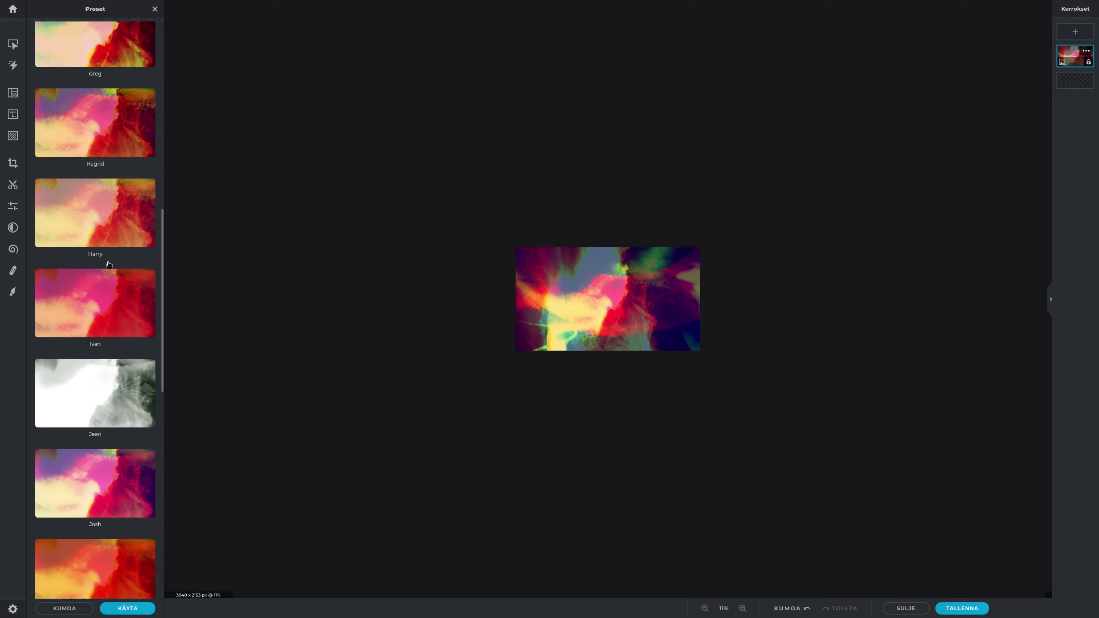
{"action": "scroll", "coordinate": [81, 169], "scroll_direction": "up", "scroll_amount": 2}
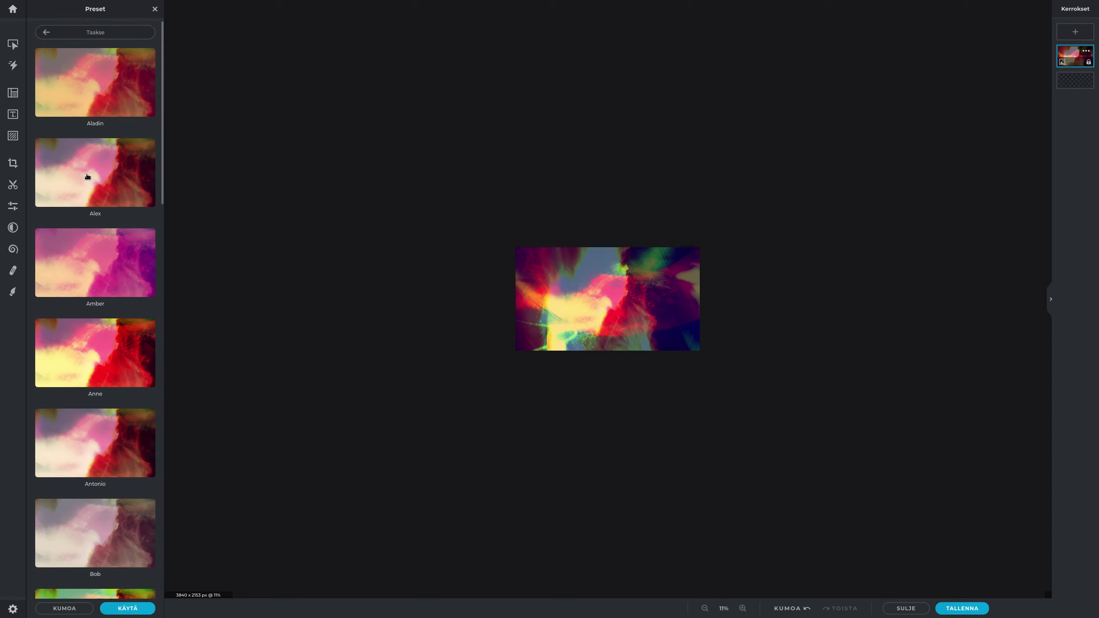
{"action": "left_click", "coordinate": [127, 608]}
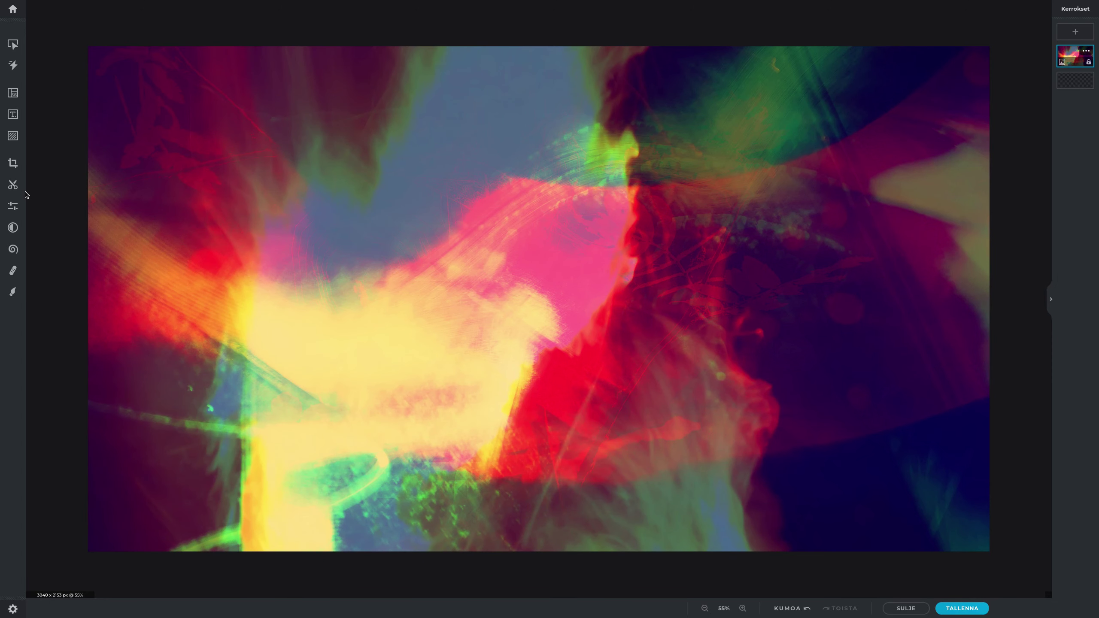
Step: Bring up the Instage presets for the composite and try Carl and Coco
{"action": "left_click", "coordinate": [13, 227]}
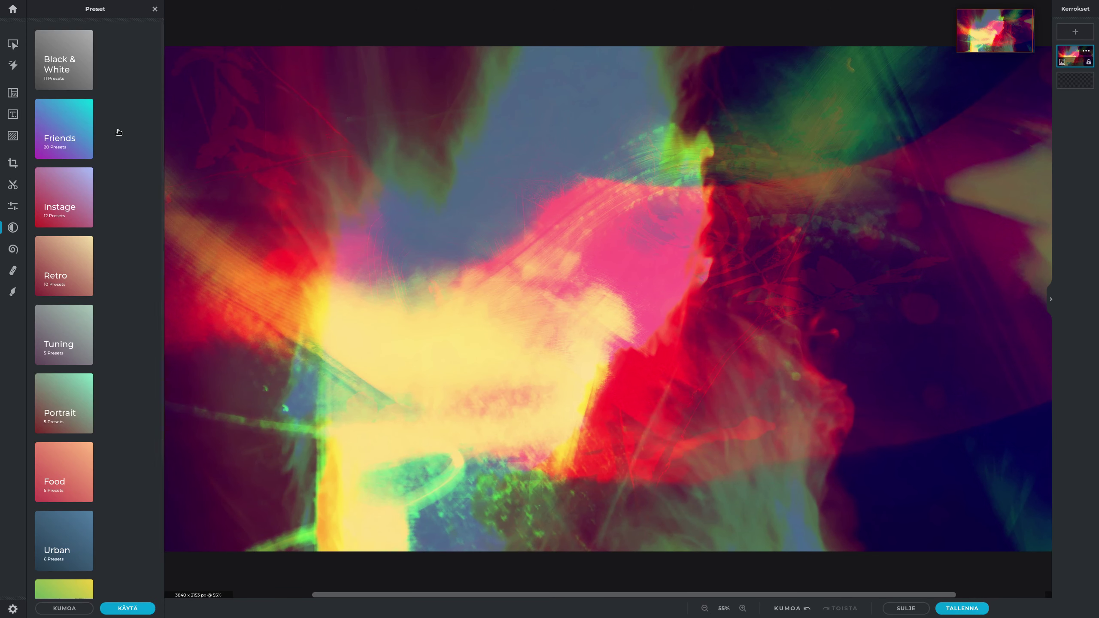
{"action": "left_click", "coordinate": [65, 212]}
{"action": "left_click", "coordinate": [79, 195]}
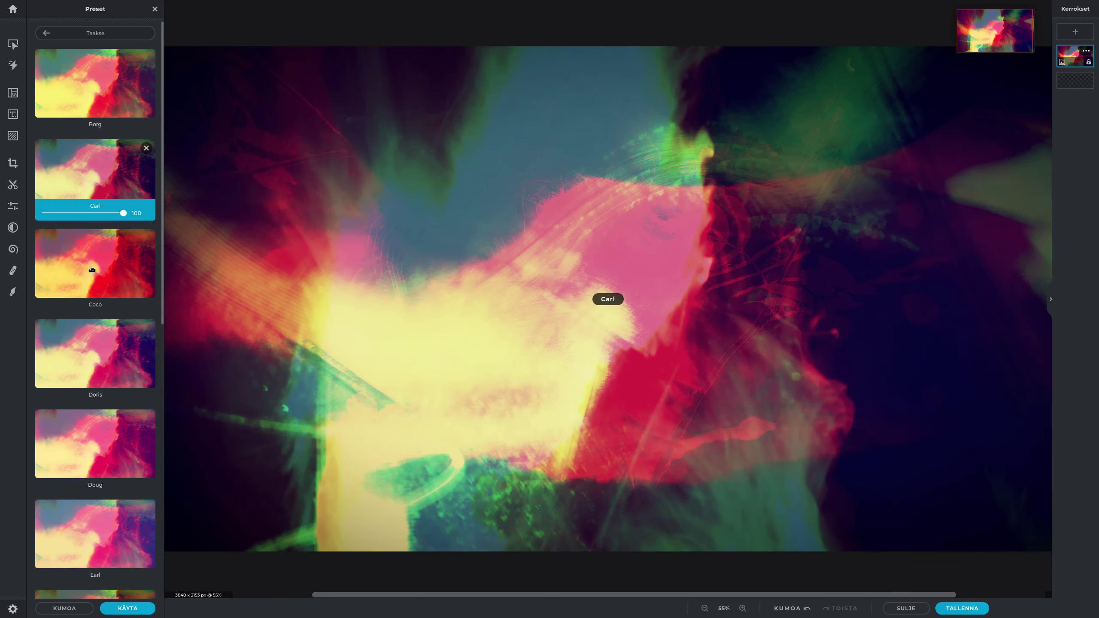
{"action": "left_click", "coordinate": [91, 264]}
{"action": "left_click", "coordinate": [133, 222]}
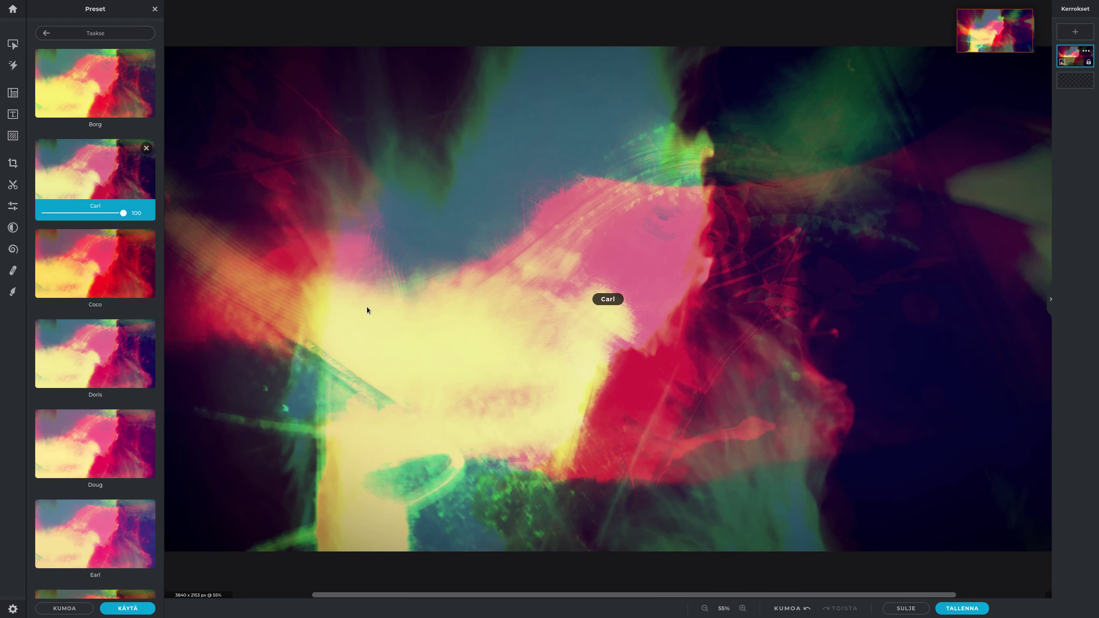
{"action": "scroll", "coordinate": [367, 306], "scroll_direction": "down", "scroll_amount": 5}
{"action": "scroll", "coordinate": [367, 307], "scroll_direction": "down", "scroll_amount": 3}
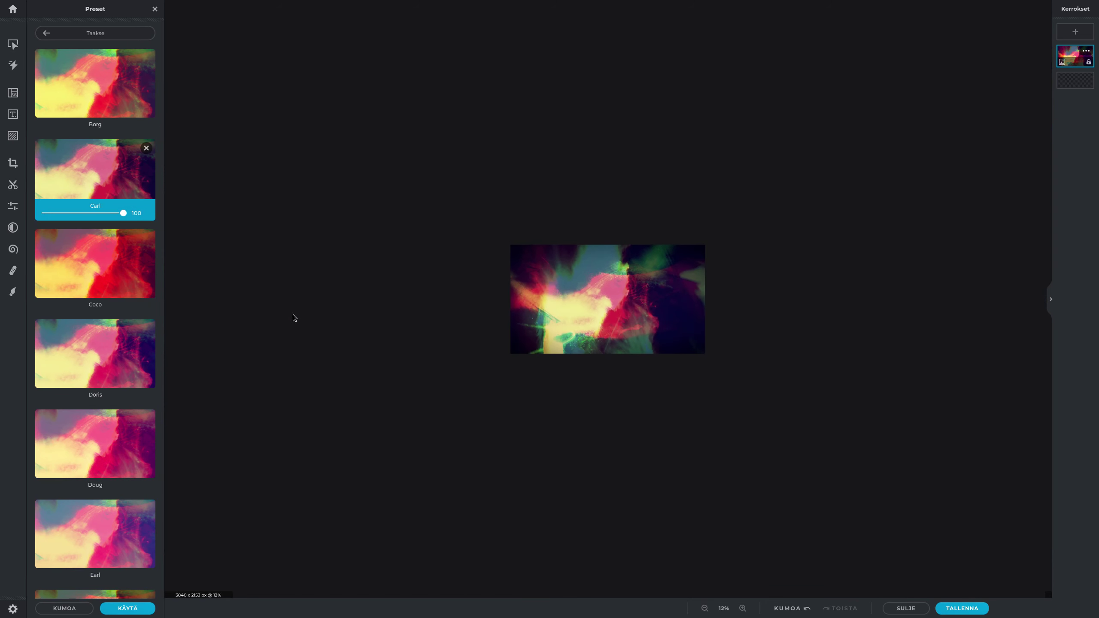
{"action": "scroll", "coordinate": [110, 320], "scroll_direction": "down", "scroll_amount": 2}
Step: Try the Instage presets Doug, Doris, Sun, Blues and Country on the composite
{"action": "left_click", "coordinate": [113, 351]}
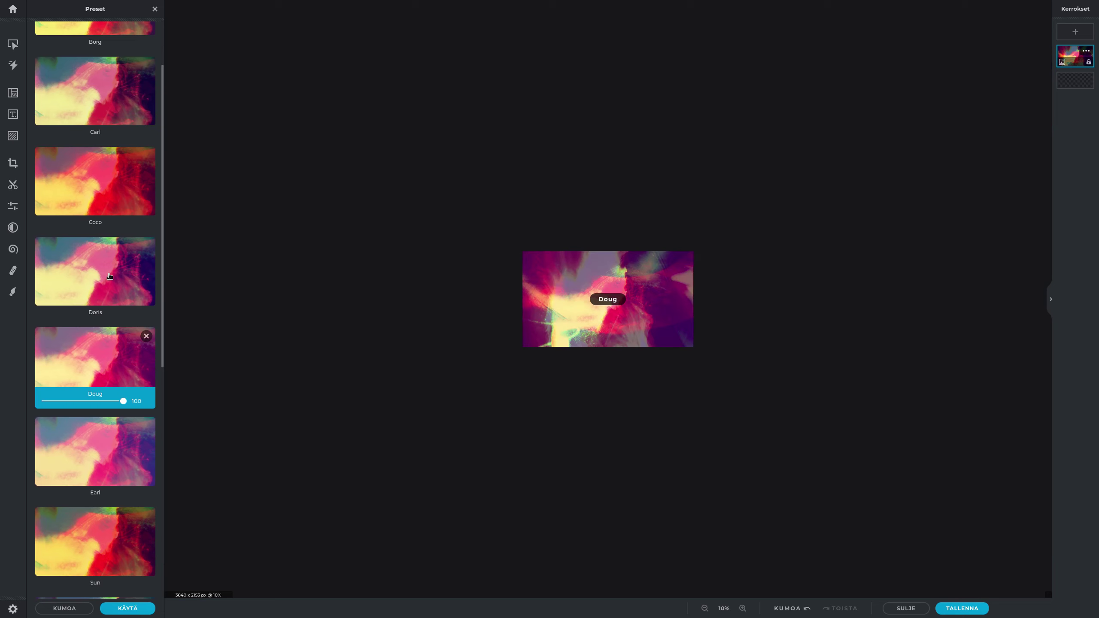
{"action": "left_click", "coordinate": [110, 277]}
{"action": "scroll", "coordinate": [109, 309], "scroll_direction": "down", "scroll_amount": 5}
{"action": "left_click", "coordinate": [109, 309]}
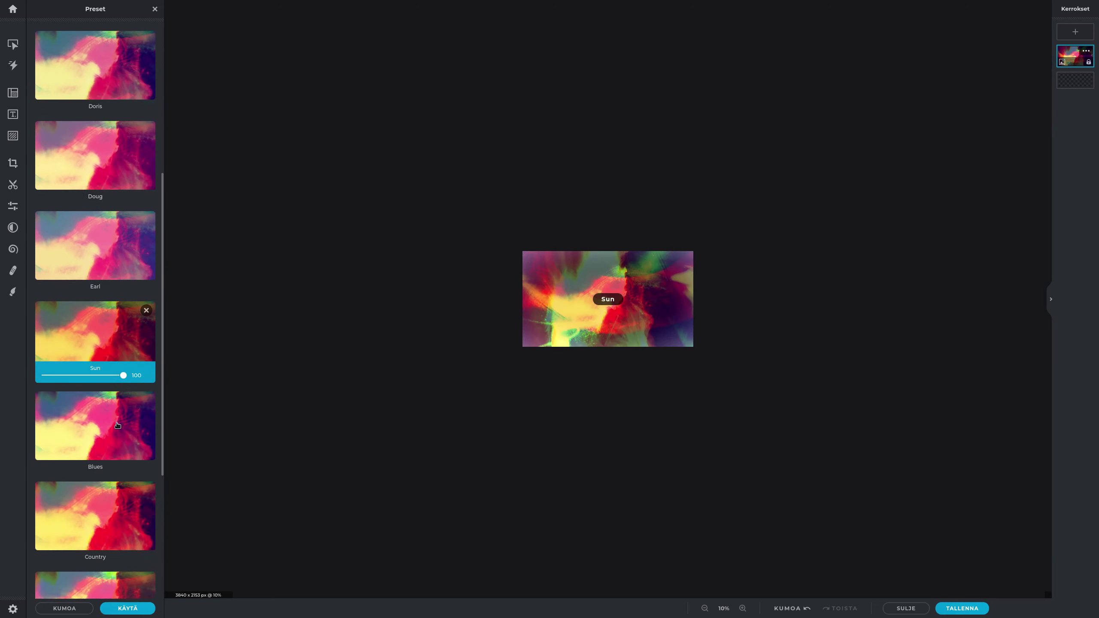
{"action": "left_click", "coordinate": [118, 427]}
{"action": "scroll", "coordinate": [118, 427], "scroll_direction": "down", "scroll_amount": 2}
{"action": "left_click", "coordinate": [118, 463]}
{"action": "scroll", "coordinate": [118, 463], "scroll_direction": "down", "scroll_amount": 3}
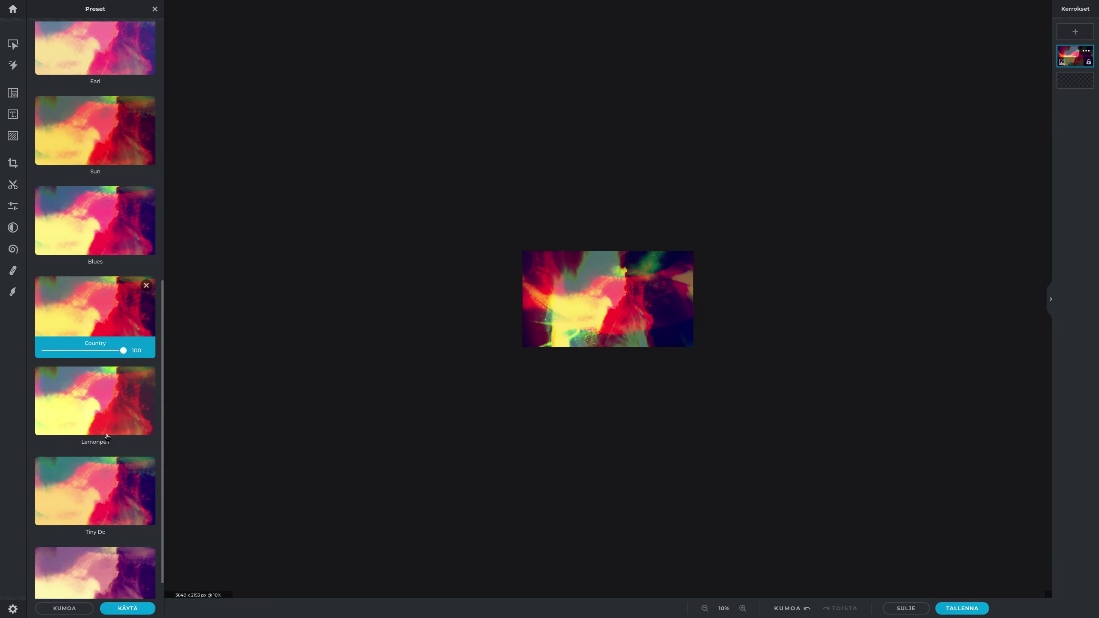
Step: Compare the Instage presets Lemonpell, Tiny Dc and Minker on the composite and apply Lemonpell
{"action": "left_click", "coordinate": [115, 421]}
{"action": "left_click", "coordinate": [118, 496]}
{"action": "left_click", "coordinate": [115, 423]}
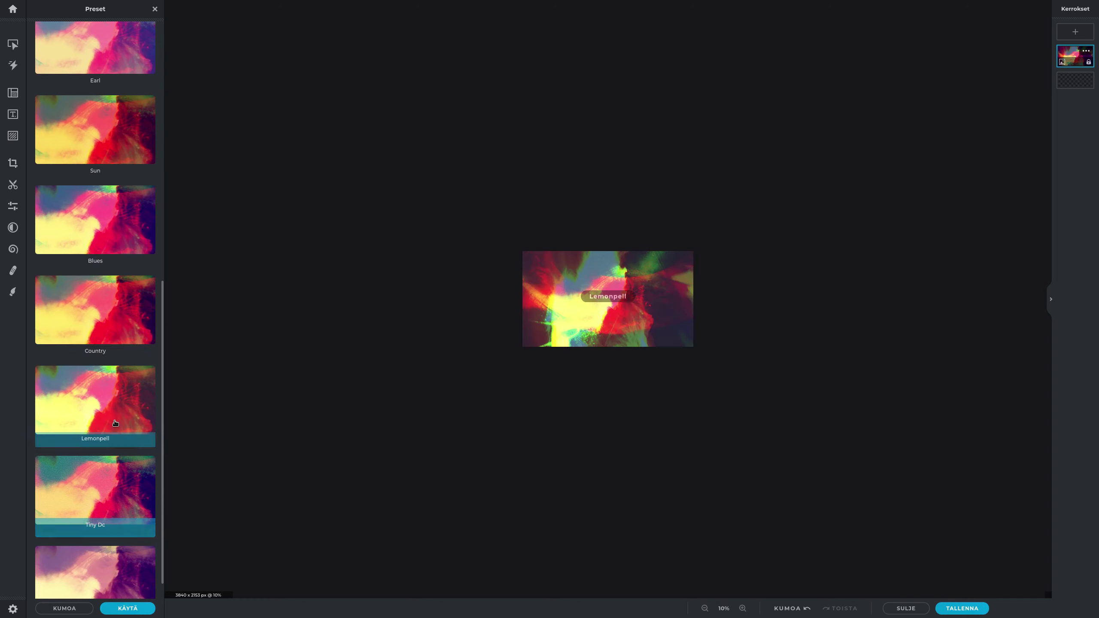
{"action": "scroll", "coordinate": [115, 422], "scroll_direction": "down", "scroll_amount": 1}
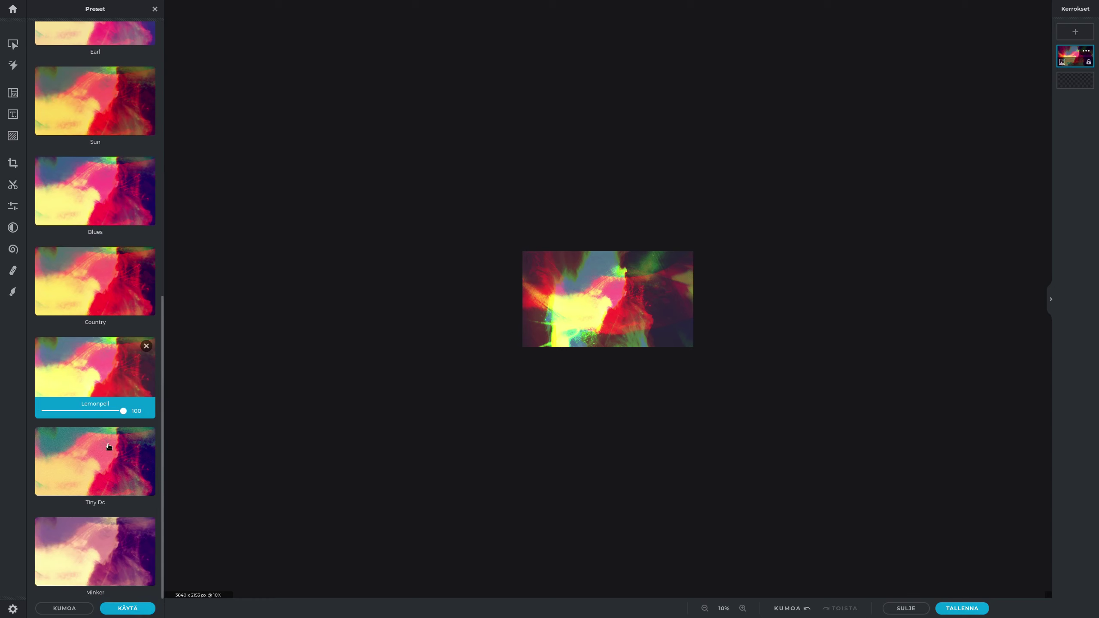
{"action": "left_click", "coordinate": [123, 563]}
{"action": "left_click", "coordinate": [107, 368]}
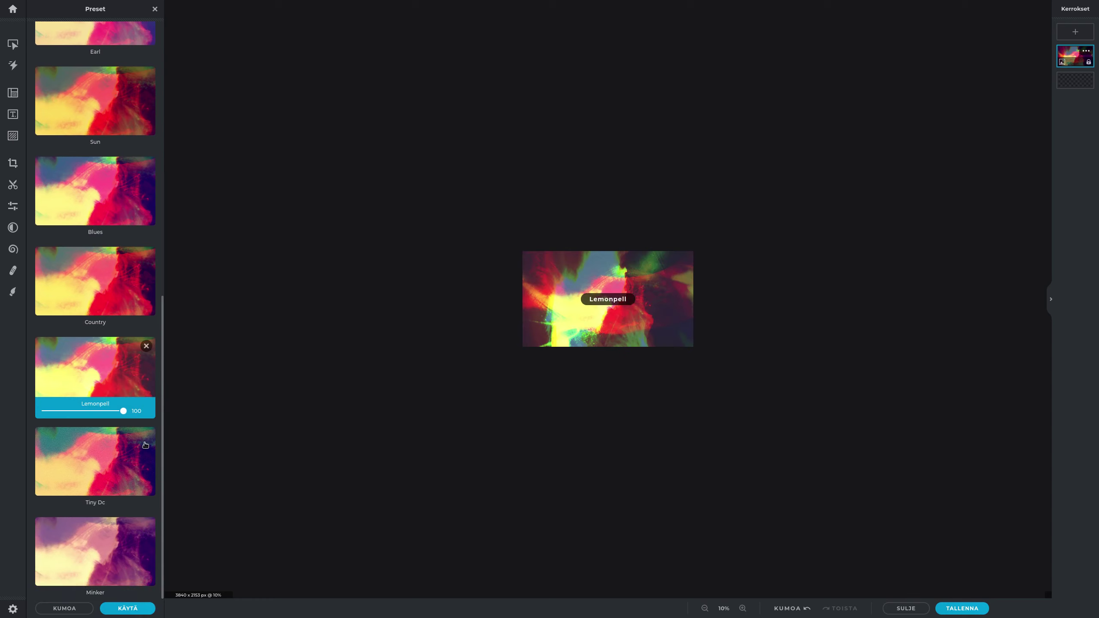
{"action": "left_click", "coordinate": [129, 608]}
{"action": "scroll", "coordinate": [403, 453], "scroll_direction": "up", "scroll_amount": 5}
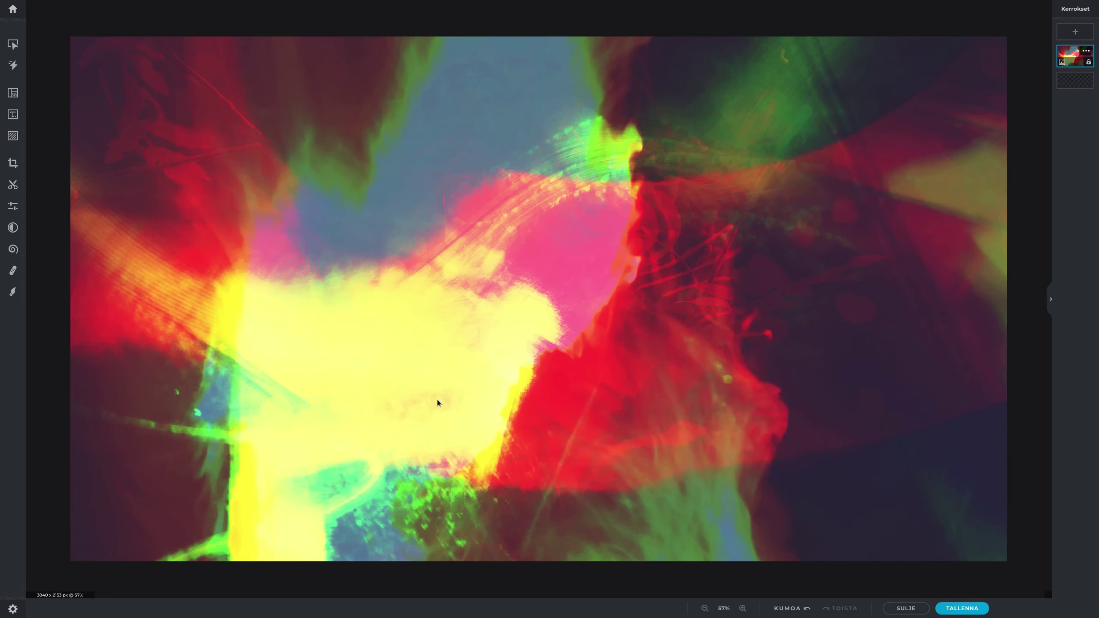
Step: Save the finished composite as a PNG image
{"action": "scroll", "coordinate": [436, 402], "scroll_direction": "down", "scroll_amount": 2}
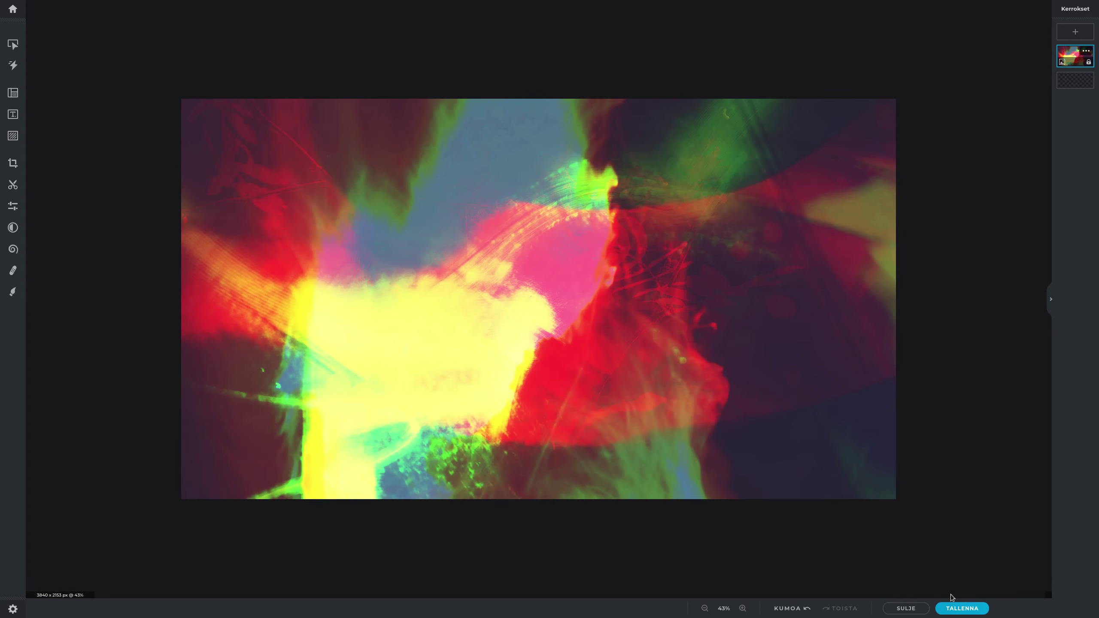
{"action": "left_click", "coordinate": [955, 608]}
{"action": "left_click", "coordinate": [614, 368]}
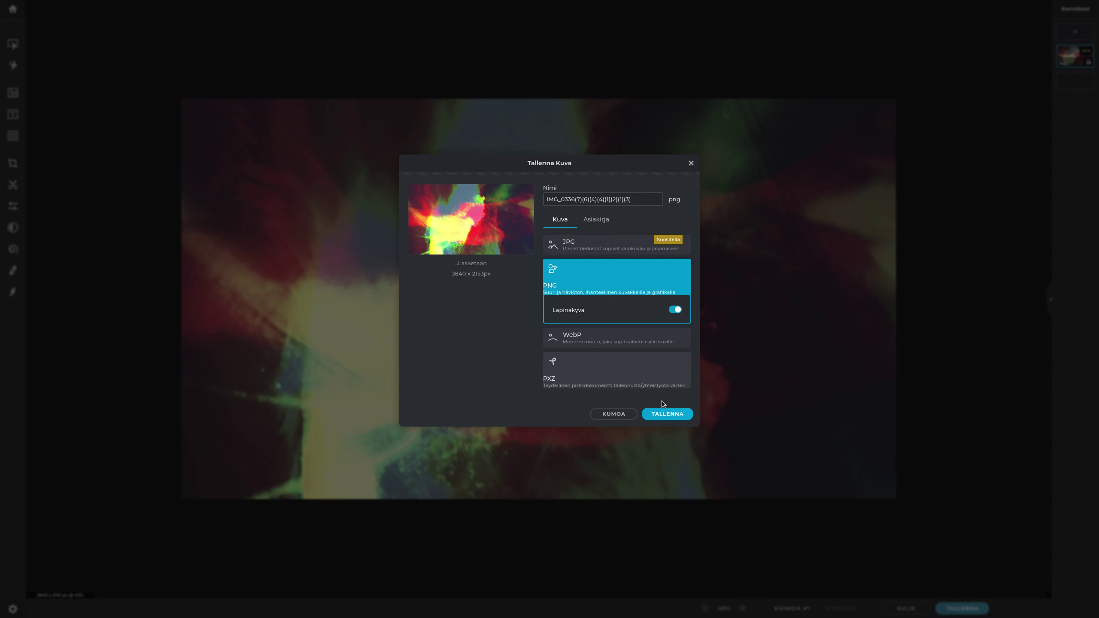
{"action": "left_click", "coordinate": [666, 414]}
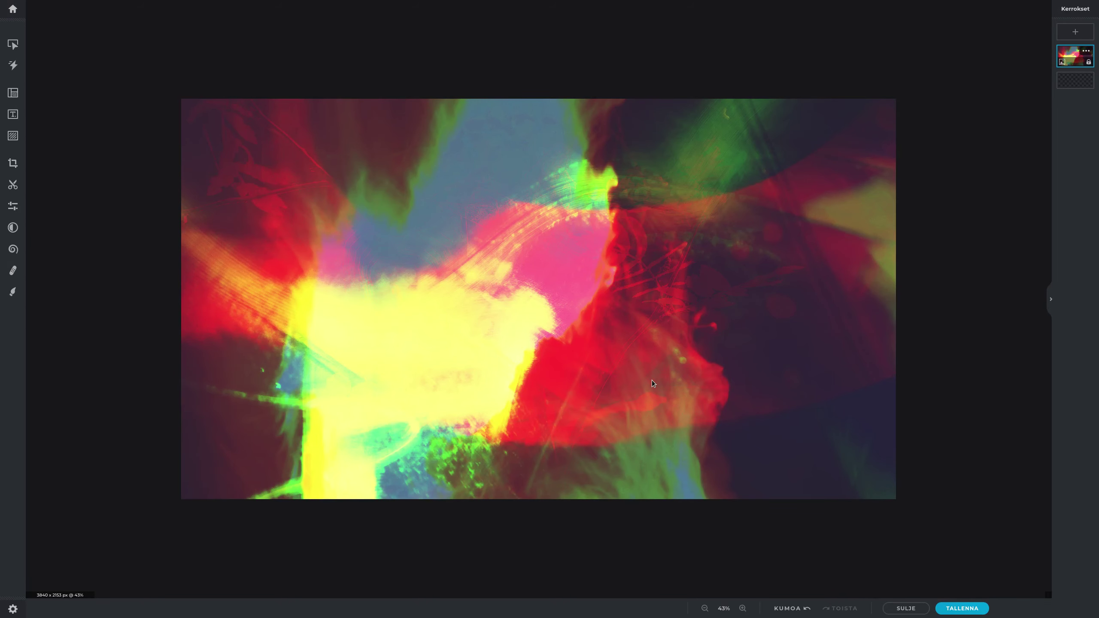
{"action": "scroll", "coordinate": [652, 379], "scroll_direction": "up", "scroll_amount": 2}
{"action": "scroll", "coordinate": [651, 379], "scroll_direction": "down", "scroll_amount": 2}
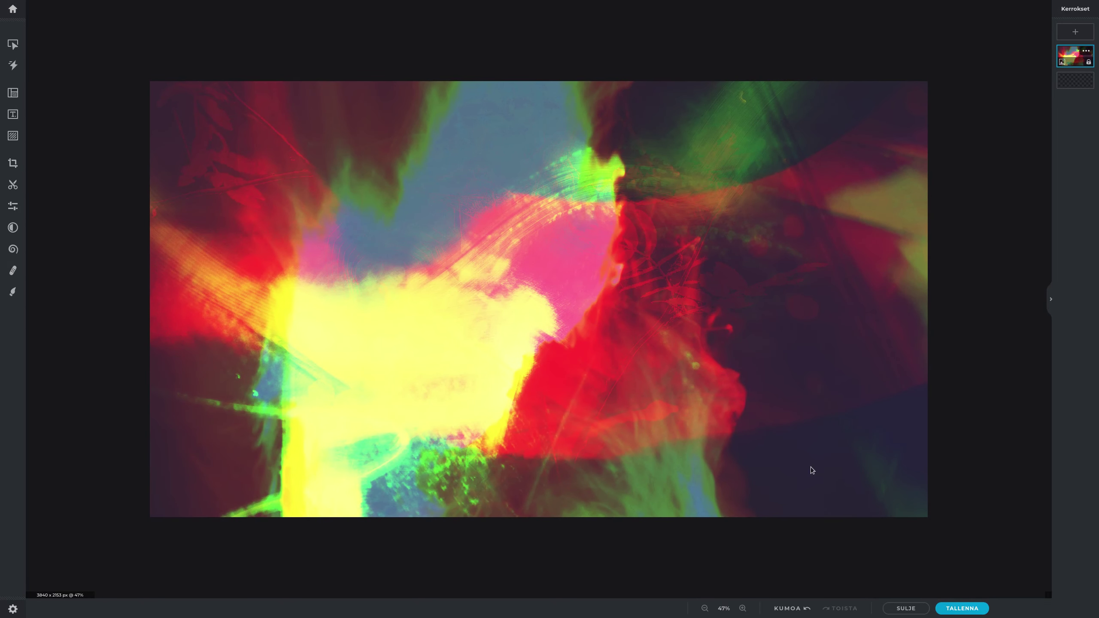
{"action": "scroll", "coordinate": [740, 405], "scroll_direction": "down", "scroll_amount": 5}
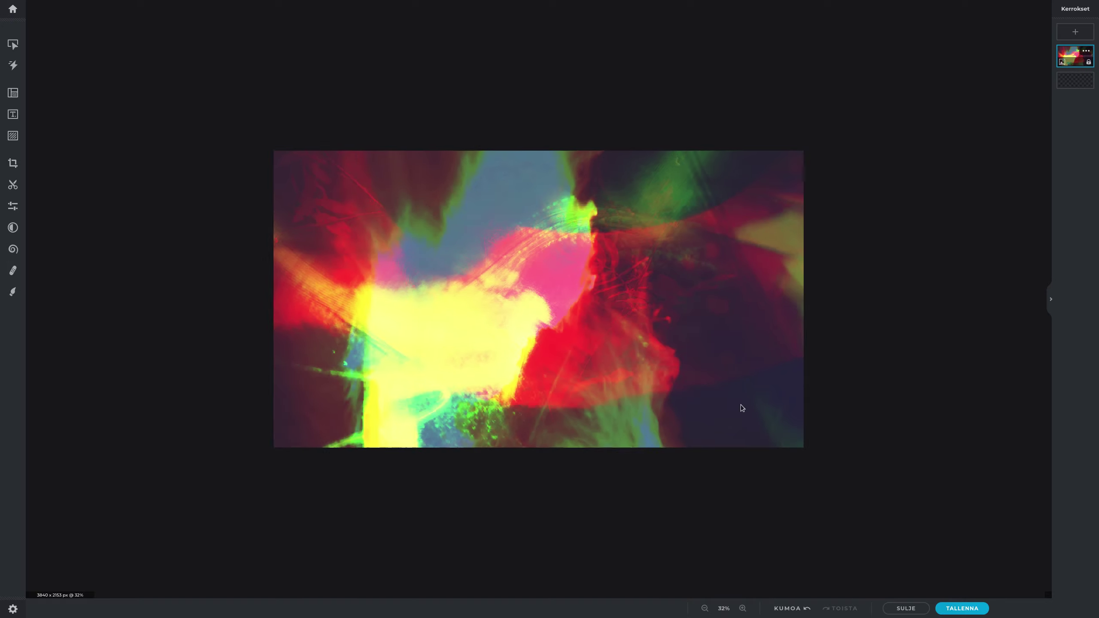
{"action": "scroll", "coordinate": [680, 386], "scroll_direction": "up", "scroll_amount": 4}
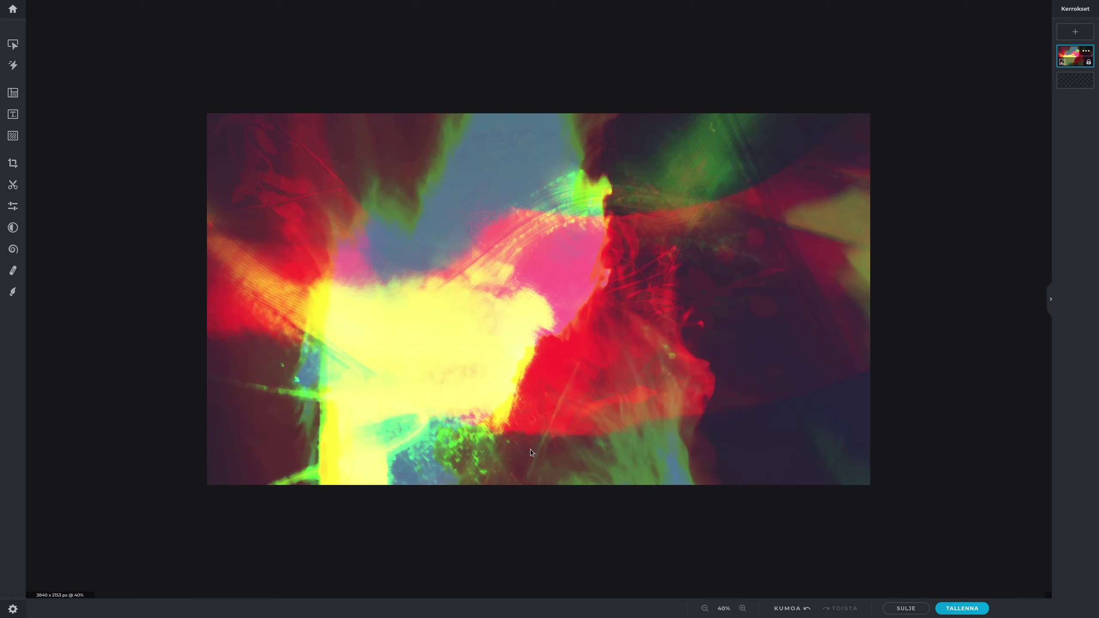
Step: Move the background layer Tausta above layer IMG_0799.JPG and set its opacity to 82
{"action": "key", "text": "super"}
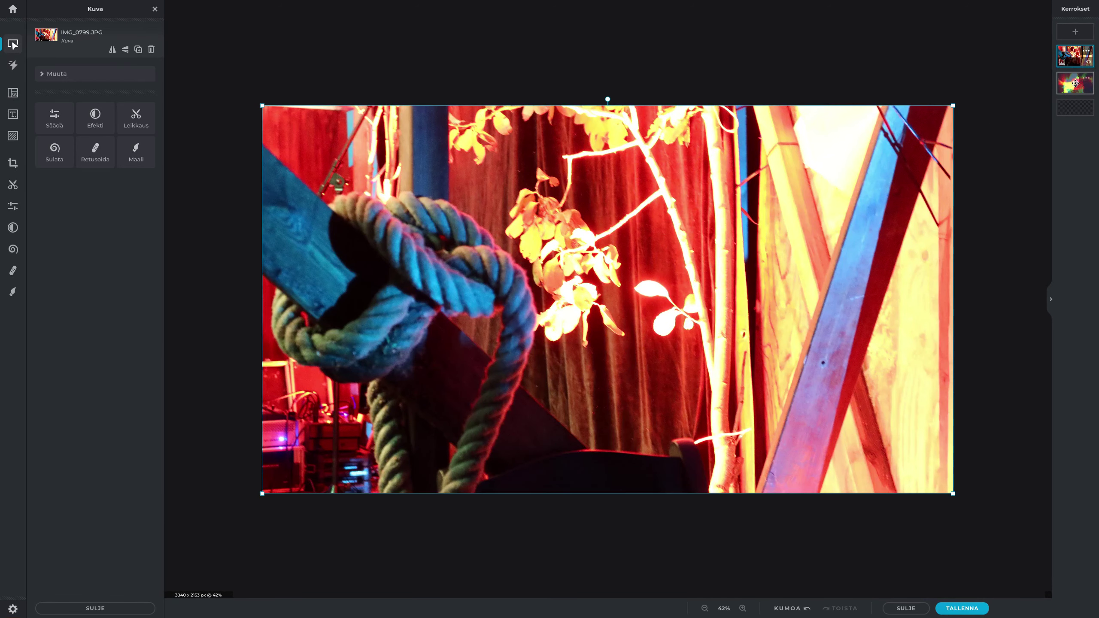
{"action": "left_click_drag", "start_coordinate": [1075, 83], "coordinate": [1070, 57]}
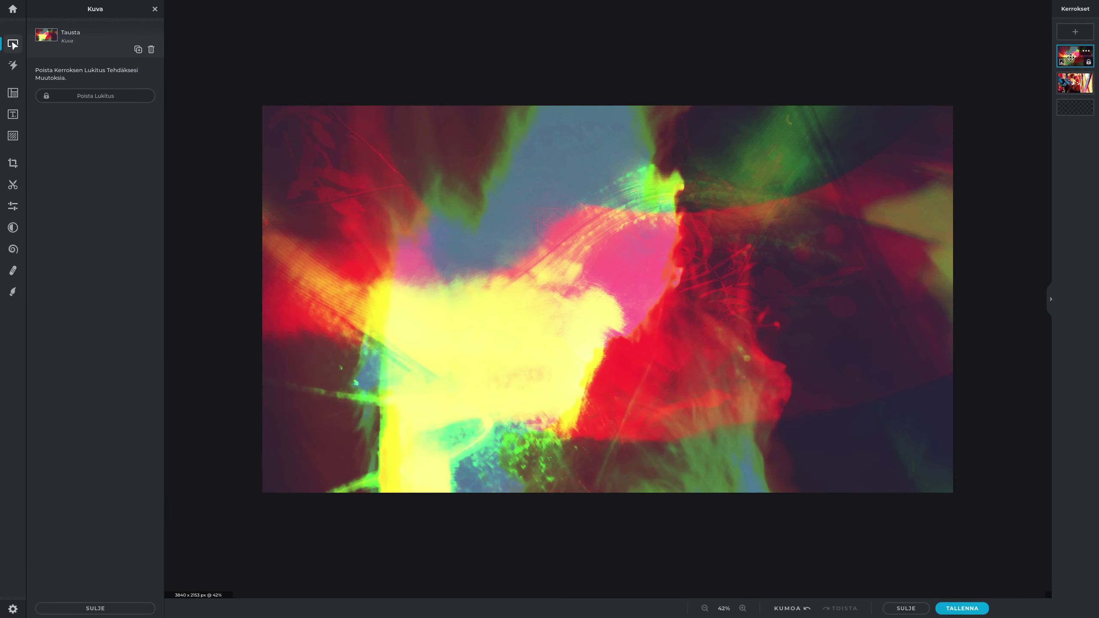
{"action": "left_click", "coordinate": [1085, 51]}
{"action": "left_click", "coordinate": [1029, 116]}
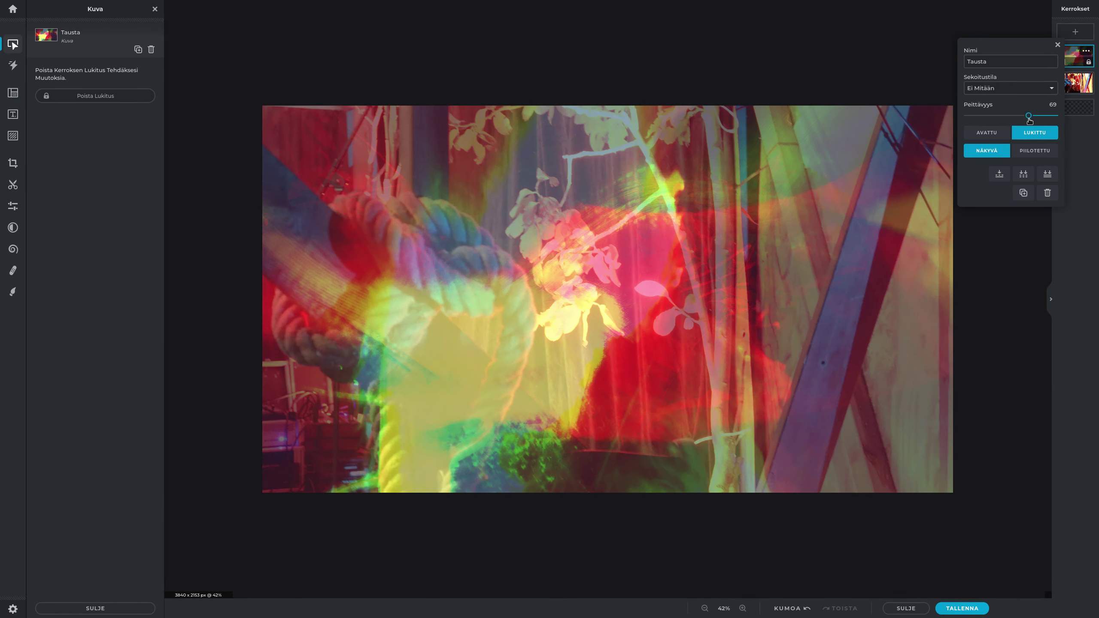
{"action": "left_click_drag", "start_coordinate": [1029, 116], "coordinate": [1041, 121]}
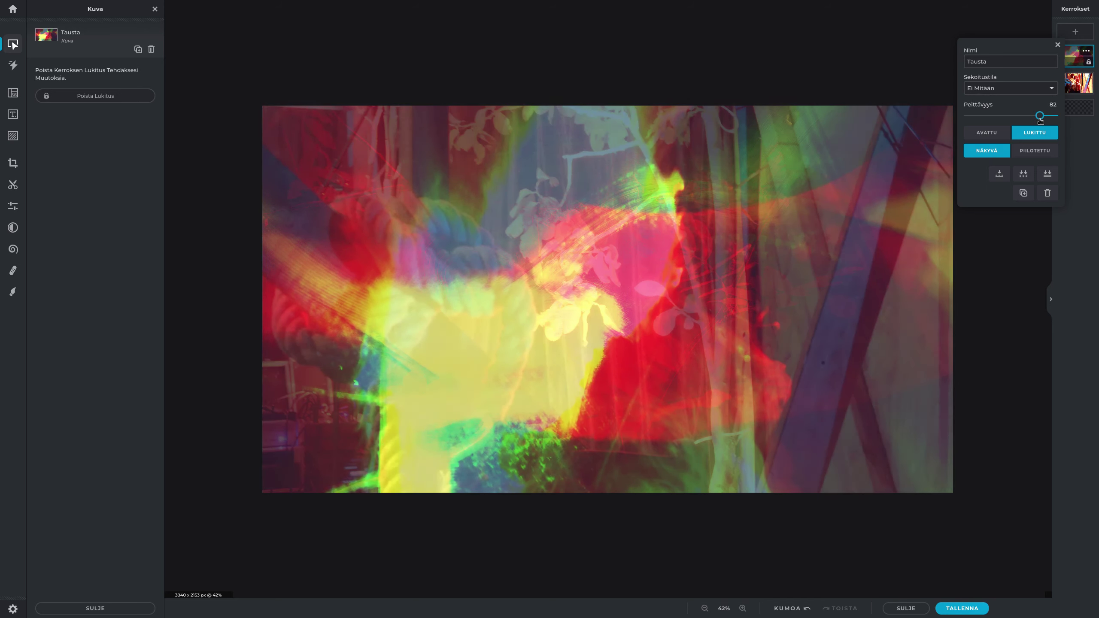
{"action": "left_click", "coordinate": [1056, 45]}
Step: Apply the Friends preset Salomon to layer IMG_0799.JPG
{"action": "left_click", "coordinate": [1078, 83]}
{"action": "scroll", "coordinate": [889, 337], "scroll_direction": "down", "scroll_amount": 5}
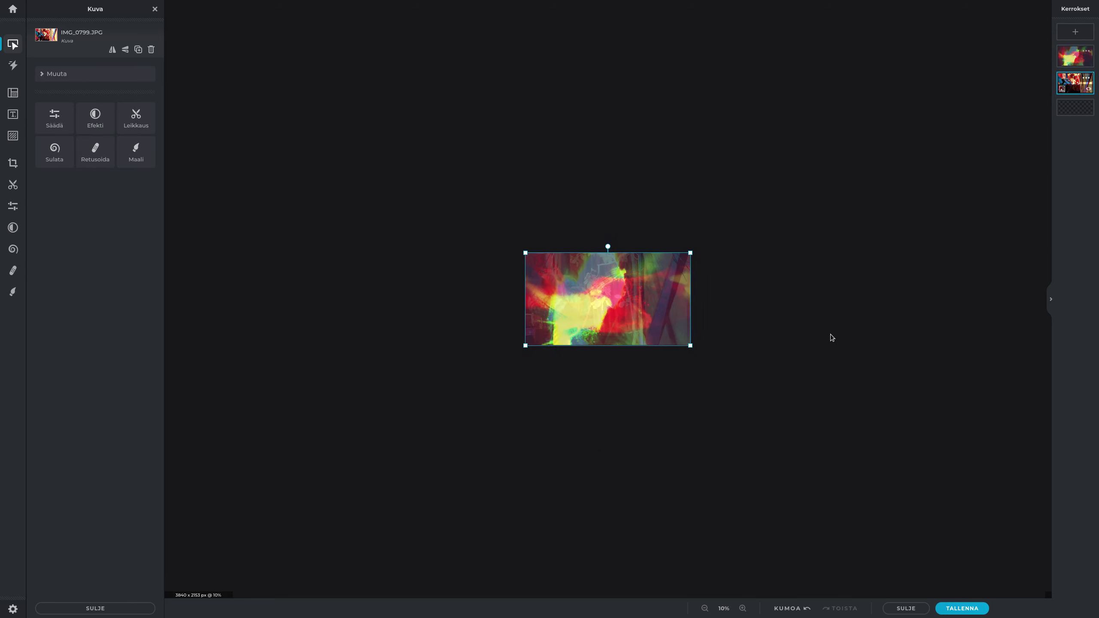
{"action": "scroll", "coordinate": [799, 332], "scroll_direction": "up", "scroll_amount": 5}
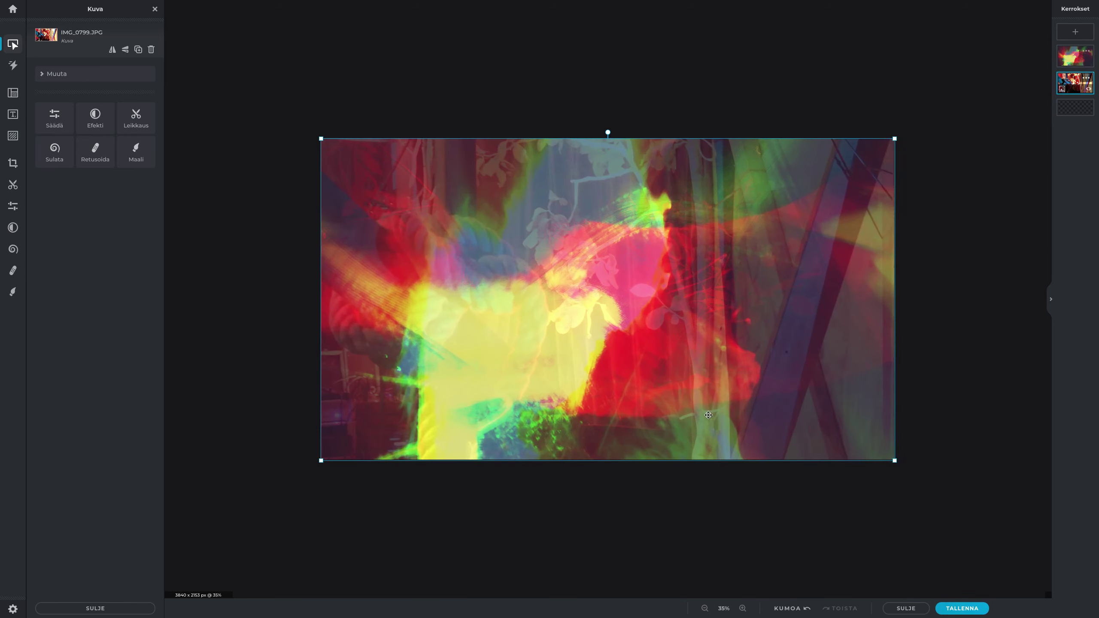
{"action": "left_click", "coordinate": [13, 227]}
{"action": "left_click", "coordinate": [95, 65]}
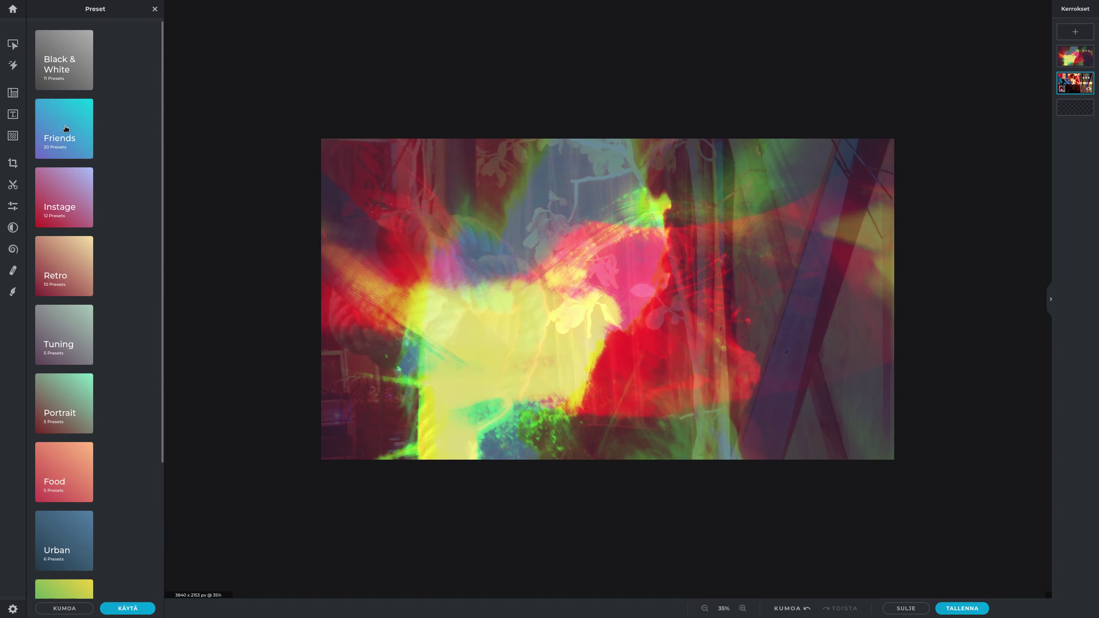
{"action": "left_click", "coordinate": [94, 193]}
{"action": "scroll", "coordinate": [96, 336], "scroll_direction": "down", "scroll_amount": 15}
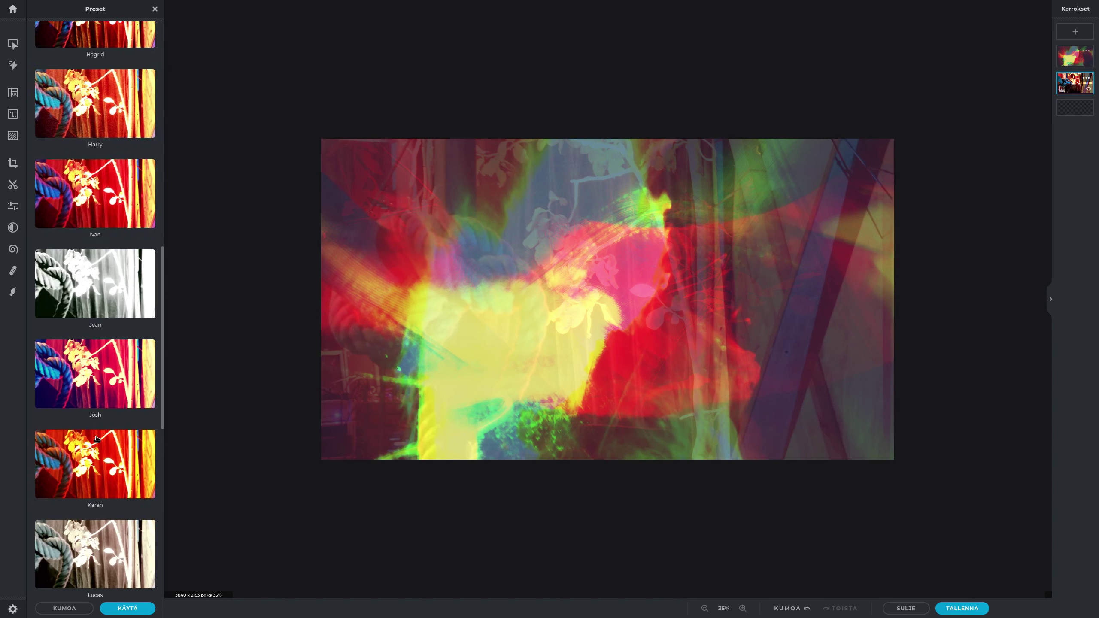
{"action": "left_click", "coordinate": [96, 435]}
{"action": "left_click", "coordinate": [143, 607]}
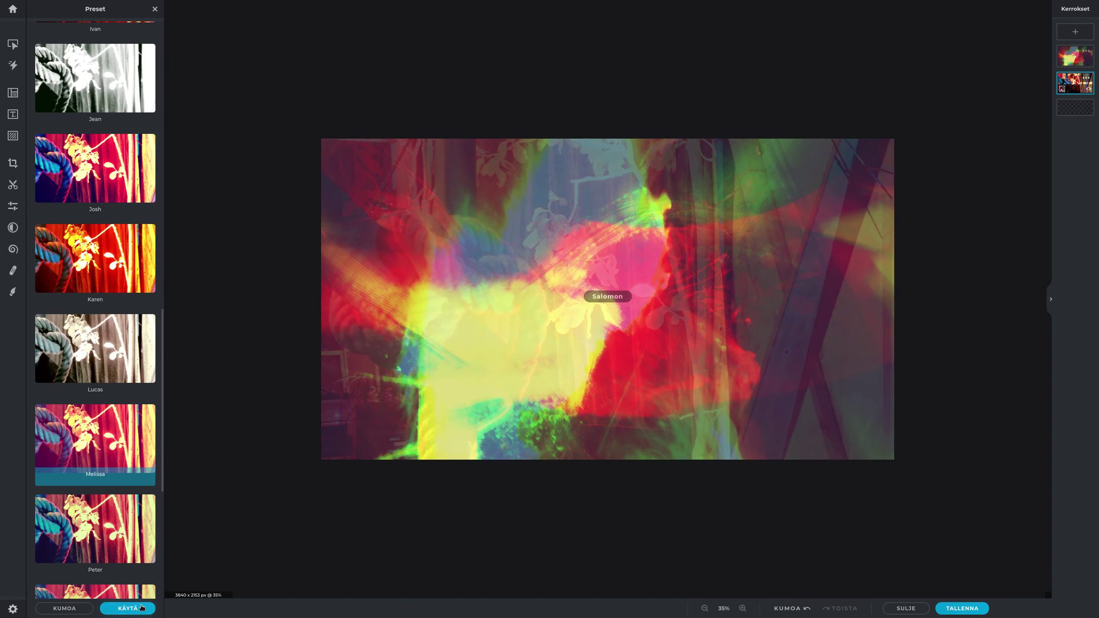
Step: Try the Artzy presets Blomberg and Darkstreet on layer IMG_0799.JPG and apply Night Vision
{"action": "left_click", "coordinate": [14, 226]}
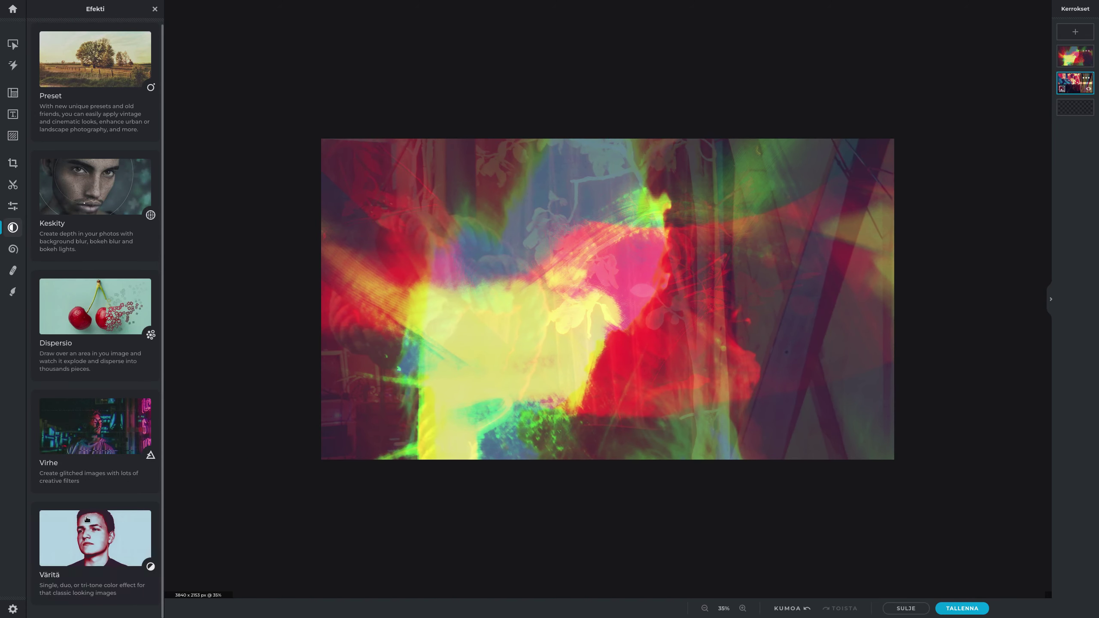
{"action": "left_click", "coordinate": [90, 89]}
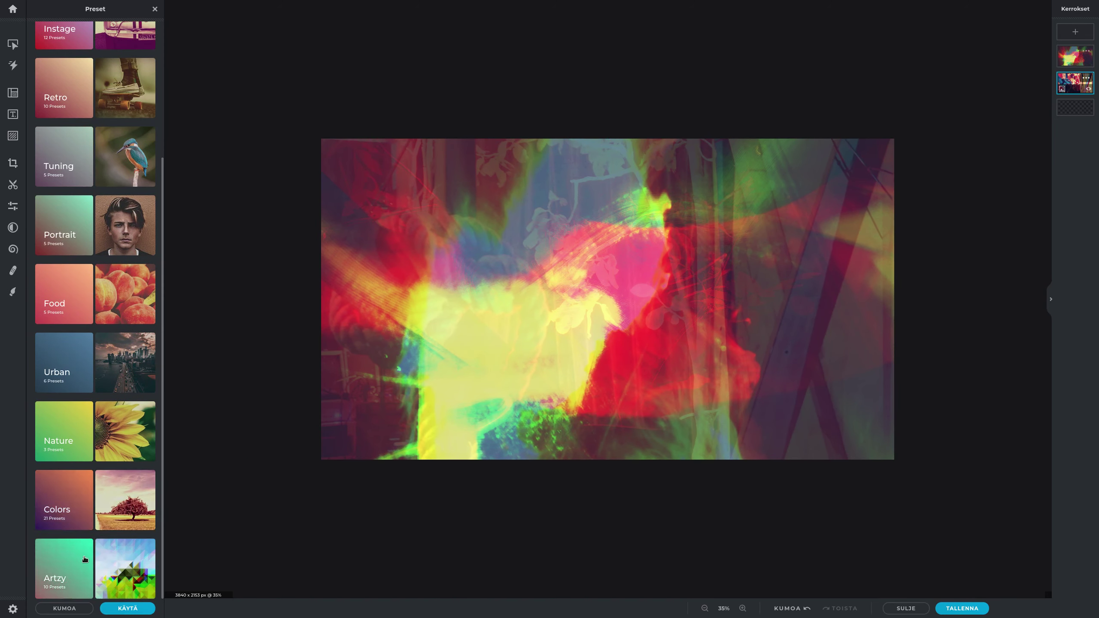
{"action": "scroll", "coordinate": [92, 381], "scroll_direction": "down", "scroll_amount": 10}
{"action": "left_click", "coordinate": [92, 383]}
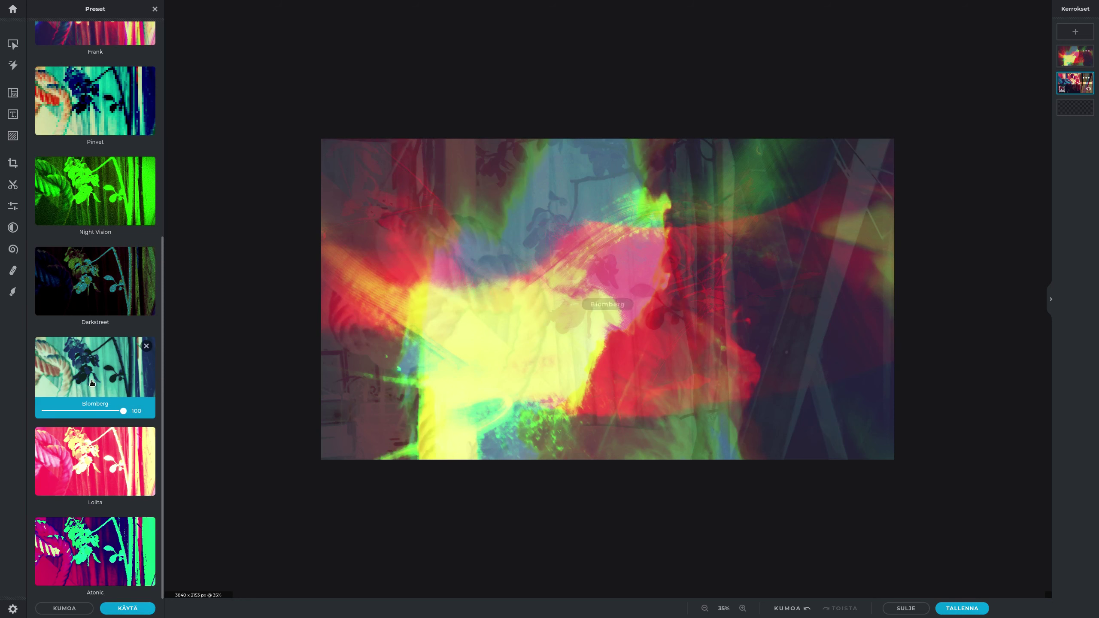
{"action": "left_click", "coordinate": [147, 346]}
{"action": "left_click", "coordinate": [99, 259]}
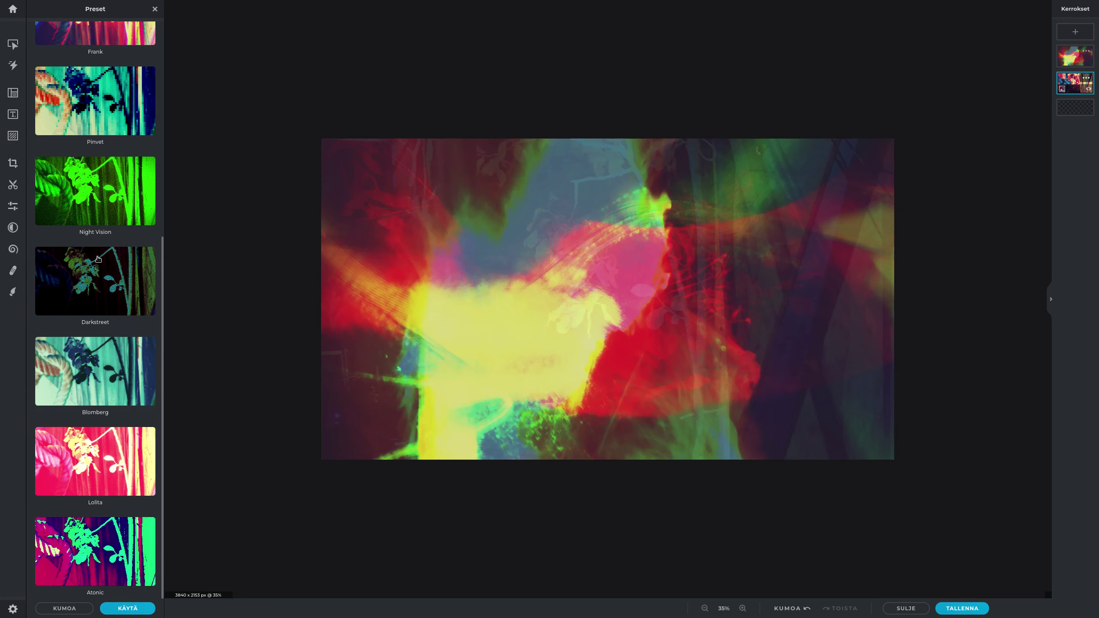
{"action": "left_click", "coordinate": [93, 217]}
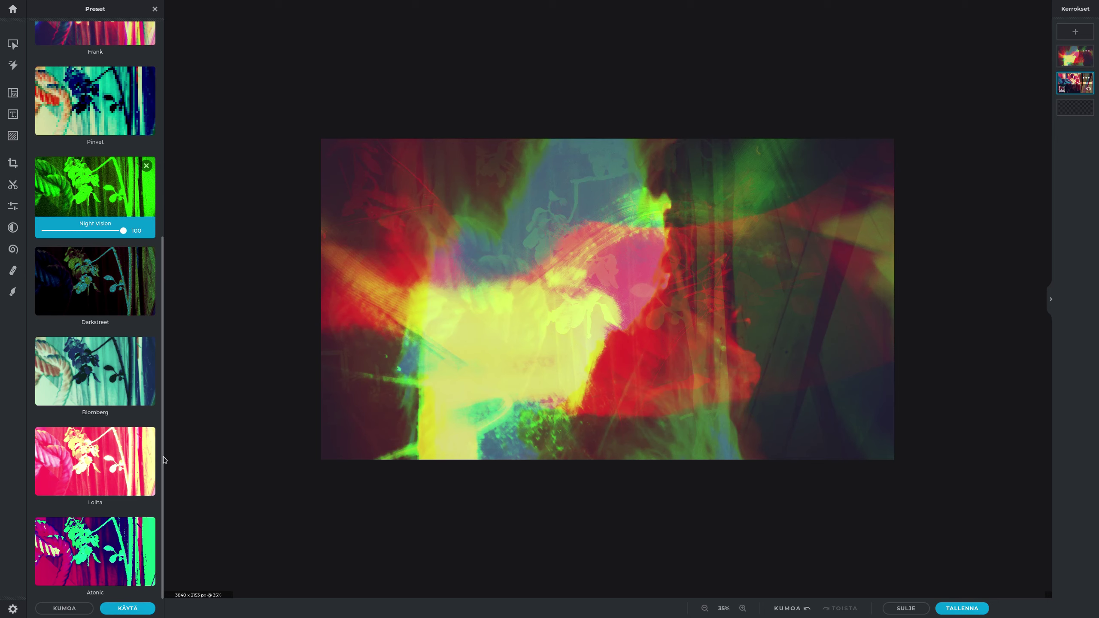
{"action": "left_click", "coordinate": [128, 608]}
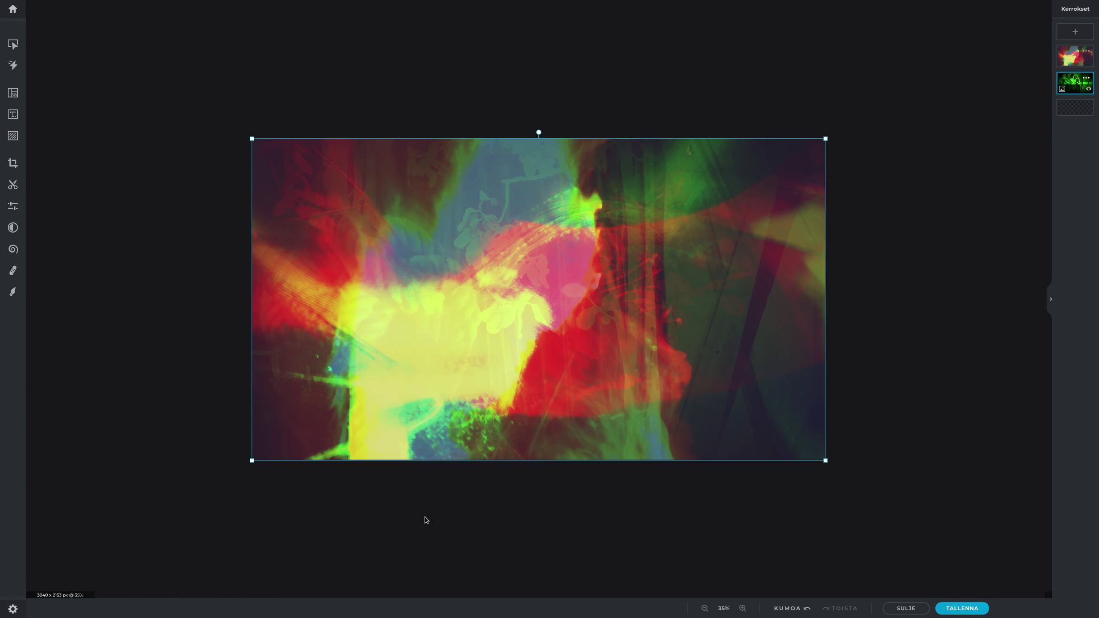
Step: Enlarge layer IMG_0799.JPG so it extends past the canvas's right and lower edges, adjusting its position
{"action": "scroll", "coordinate": [446, 509], "scroll_direction": "down", "scroll_amount": 5}
{"action": "scroll", "coordinate": [561, 286], "scroll_direction": "up", "scroll_amount": 1}
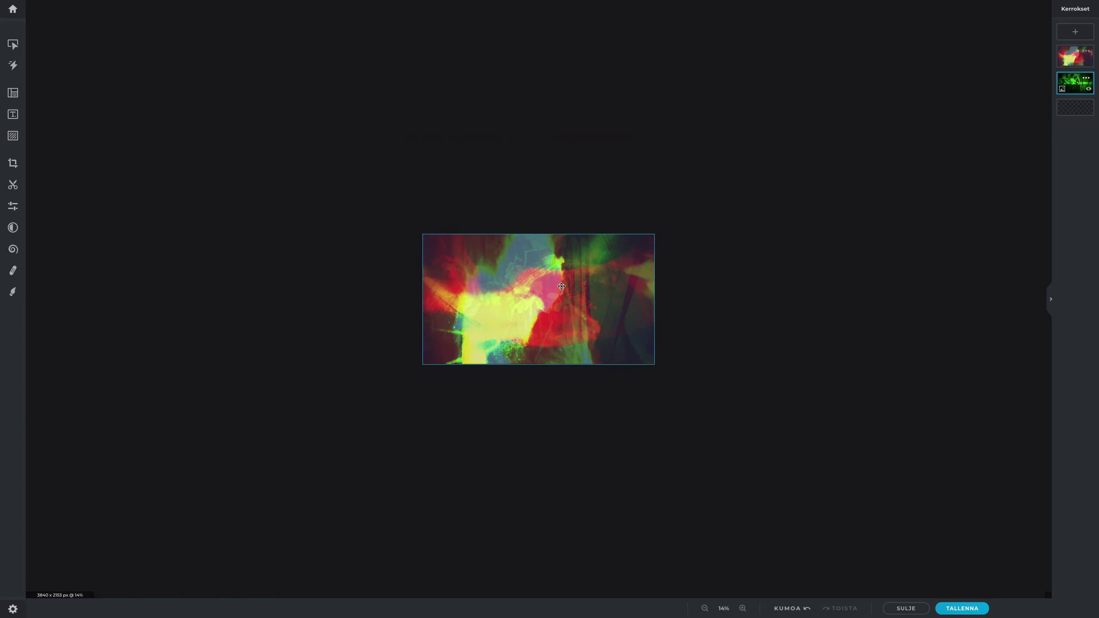
{"action": "left_click_drag", "start_coordinate": [655, 235], "coordinate": [695, 302]}
{"action": "scroll", "coordinate": [812, 304], "scroll_direction": "down", "scroll_amount": 2}
{"action": "left_click", "coordinate": [854, 319]}
{"action": "scroll", "coordinate": [834, 324], "scroll_direction": "up", "scroll_amount": 3}
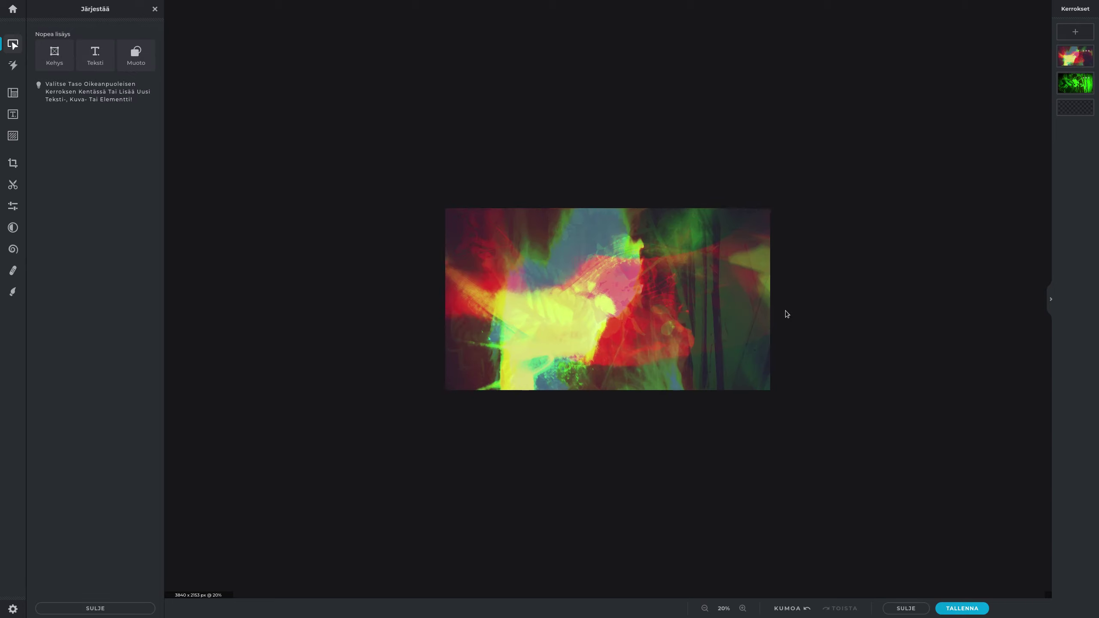
{"action": "left_click", "coordinate": [765, 294]}
{"action": "left_click_drag", "start_coordinate": [767, 295], "coordinate": [770, 294]}
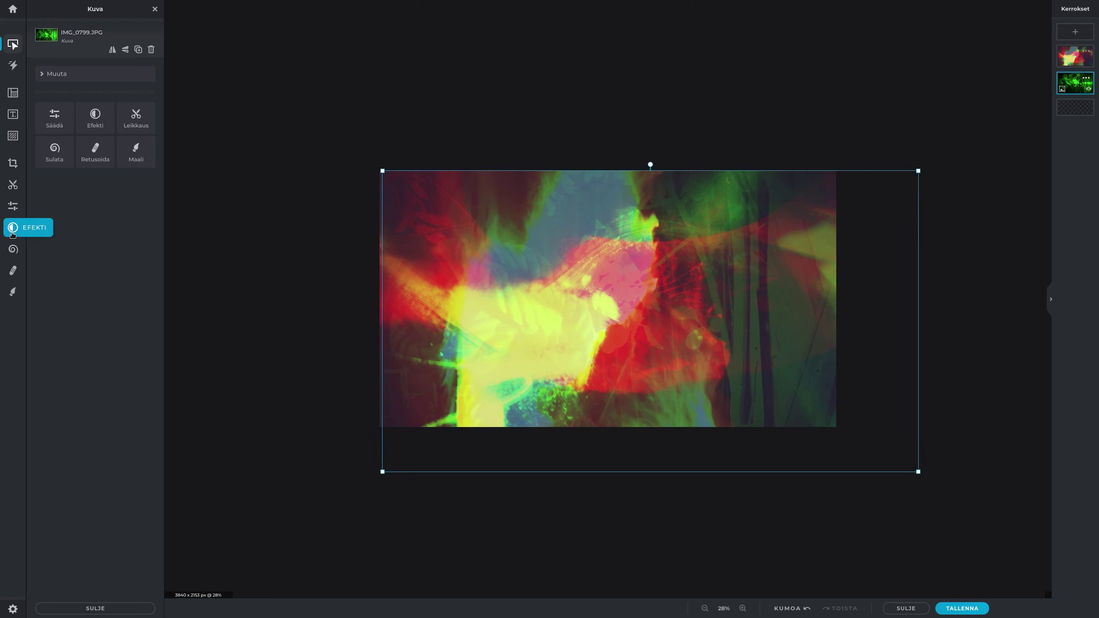
Step: Try the Friends presets Alex and Amber on layer IMG_0799.JPG and apply Anne
{"action": "left_click", "coordinate": [13, 227]}
{"action": "left_click", "coordinate": [83, 132]}
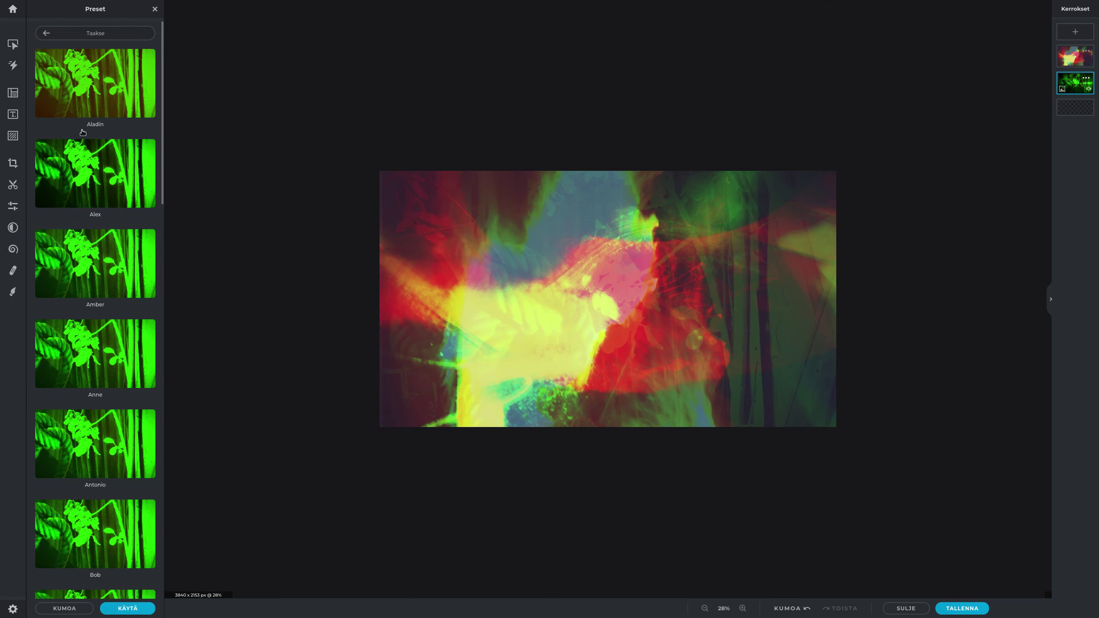
{"action": "left_click", "coordinate": [105, 202]}
{"action": "left_click", "coordinate": [108, 356]}
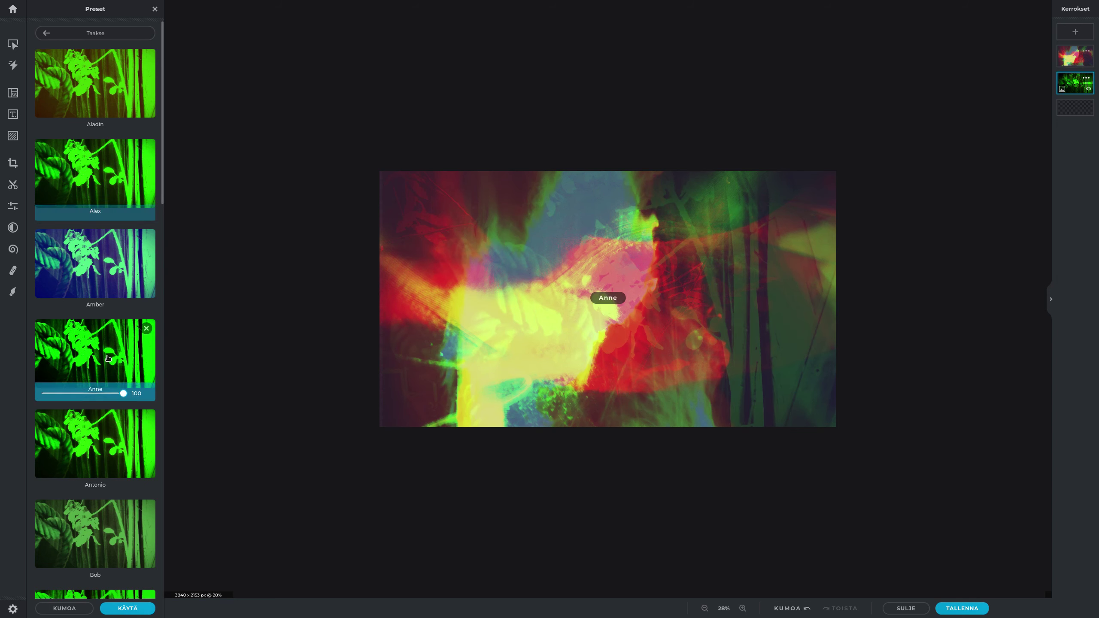
{"action": "left_click", "coordinate": [106, 268]}
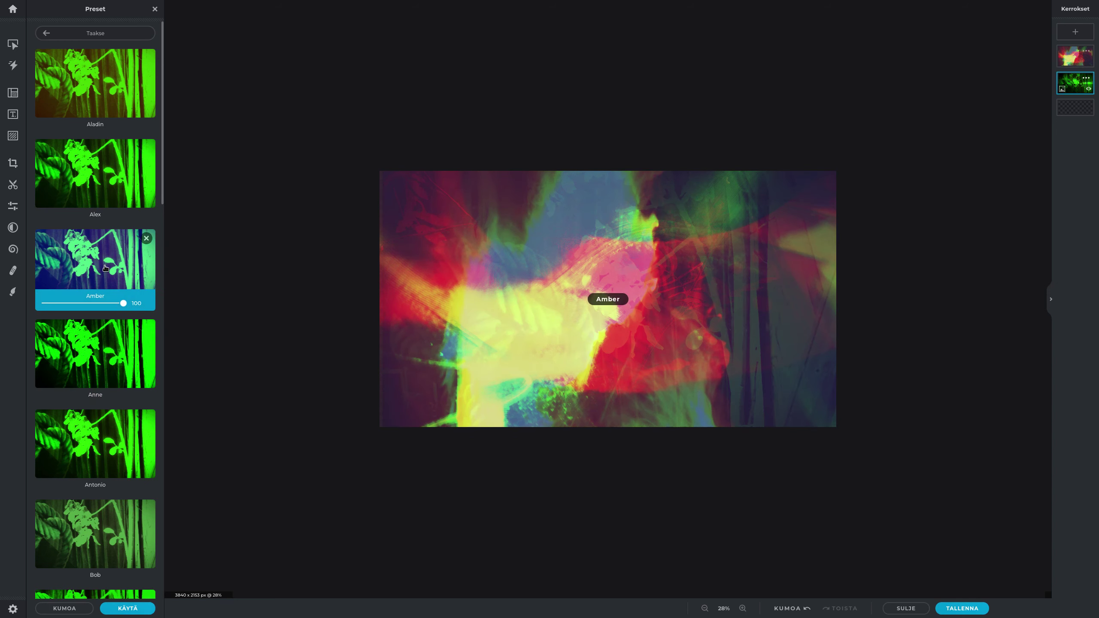
{"action": "left_click", "coordinate": [112, 379]}
{"action": "scroll", "coordinate": [108, 401], "scroll_direction": "down", "scroll_amount": 3}
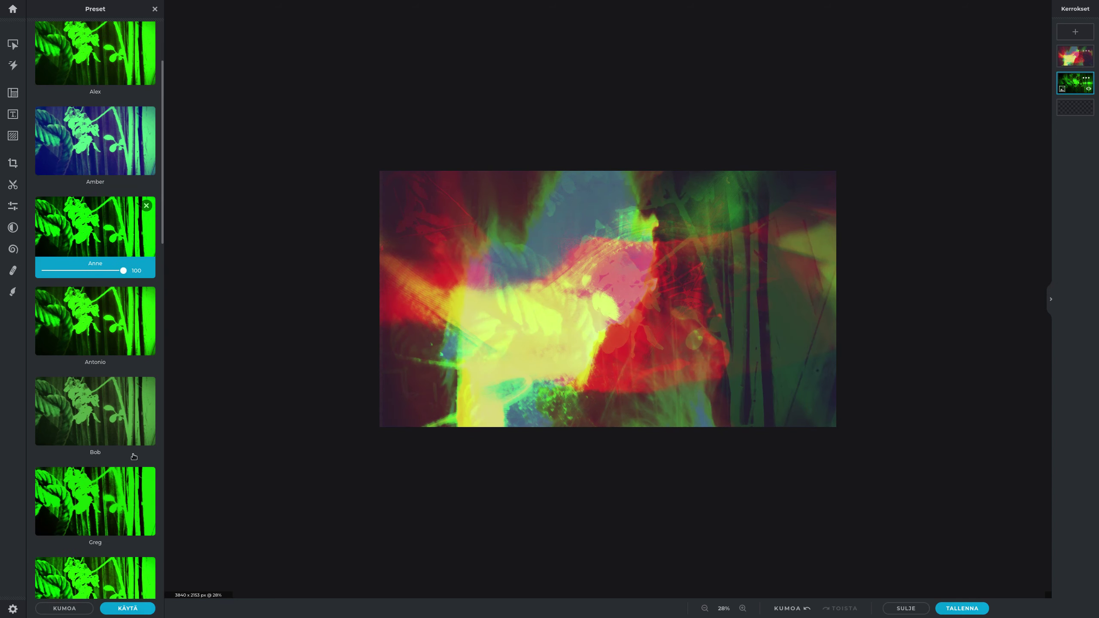
{"action": "left_click", "coordinate": [134, 611]}
Step: Save the composite as a PNG image with transparency
{"action": "scroll", "coordinate": [299, 434], "scroll_direction": "down", "scroll_amount": 5}
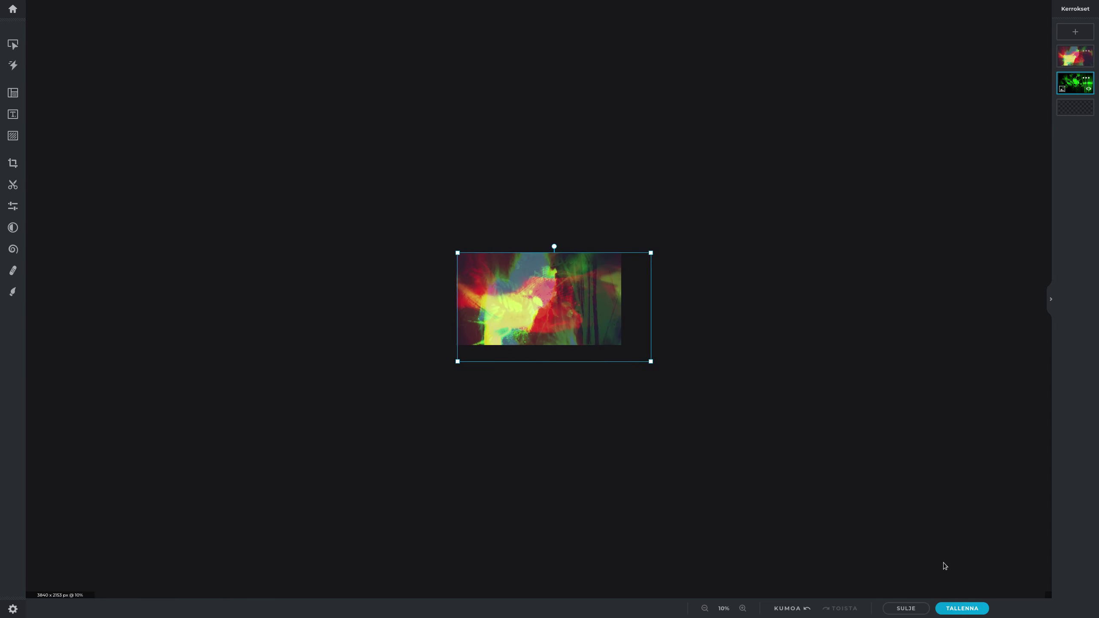
{"action": "left_click", "coordinate": [957, 609]}
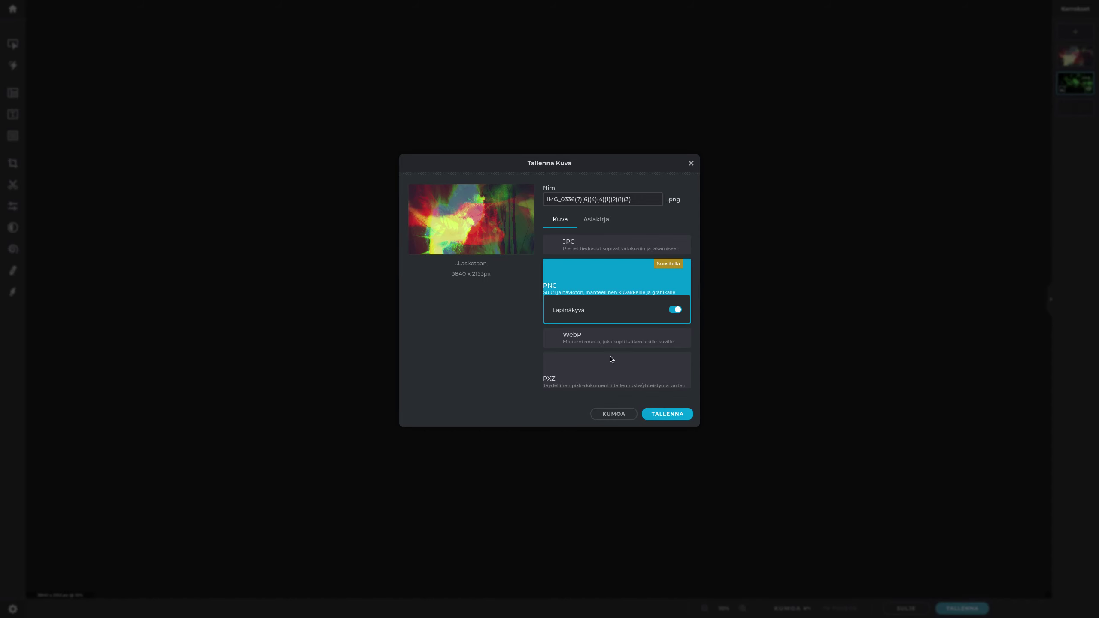
{"action": "left_click", "coordinate": [662, 417]}
{"action": "key", "text": "super"}
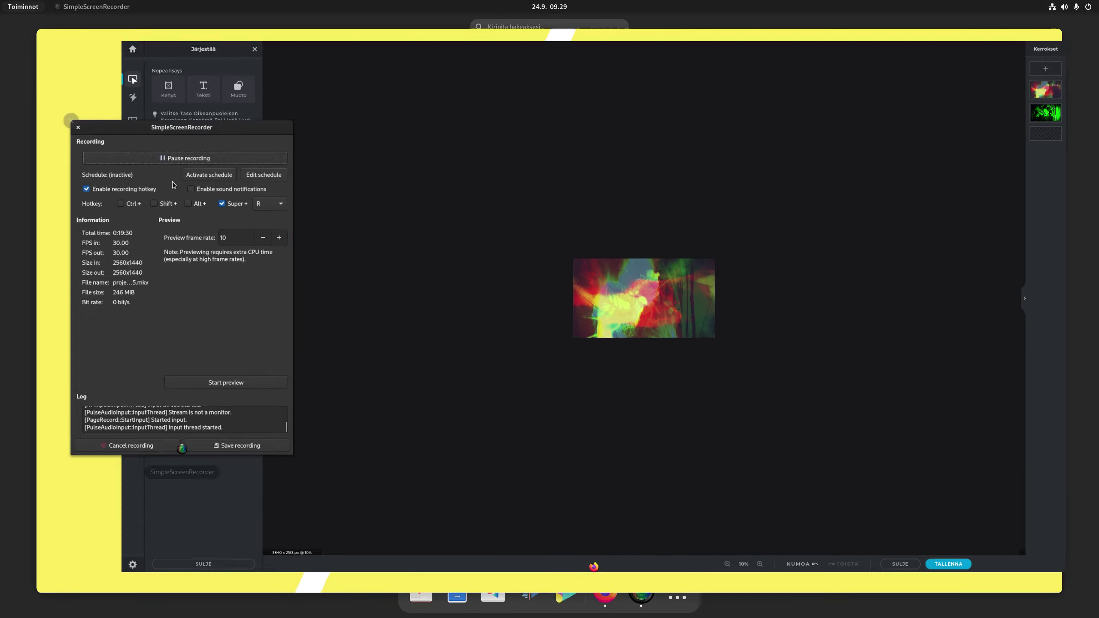
{"action": "left_click", "coordinate": [172, 182]}
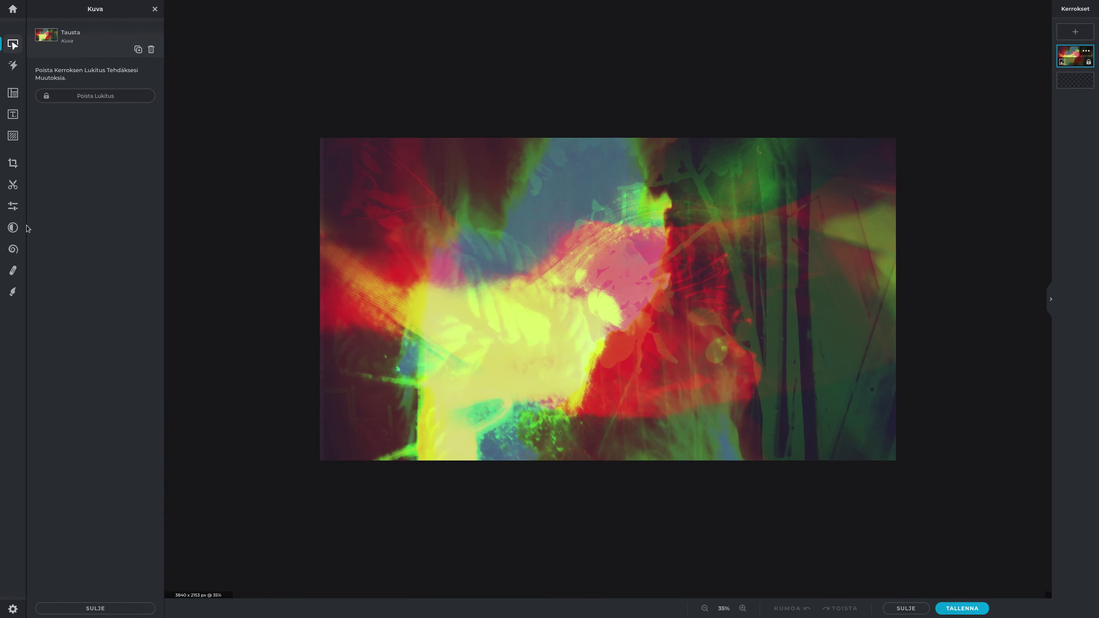
Step: Open the Friends presets for the flattened Tausta layer and compare Alex, Amber and Anne on it
{"action": "left_click", "coordinate": [15, 227]}
{"action": "left_click", "coordinate": [77, 157]}
{"action": "left_click", "coordinate": [77, 158]}
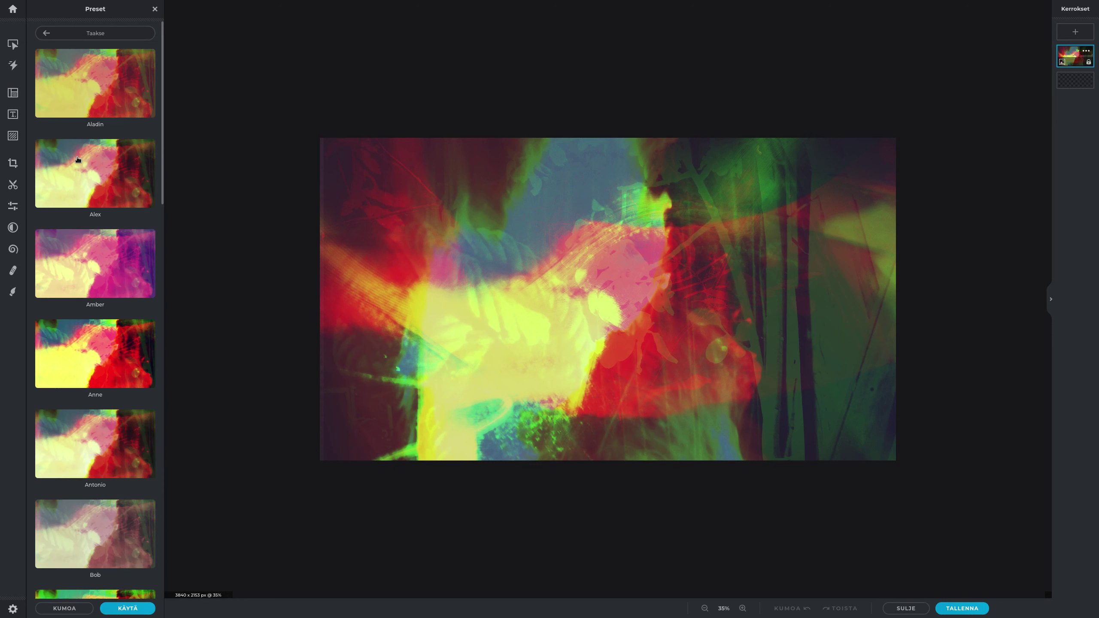
{"action": "left_click", "coordinate": [80, 202]}
{"action": "left_click", "coordinate": [89, 276]}
{"action": "left_click", "coordinate": [99, 375]}
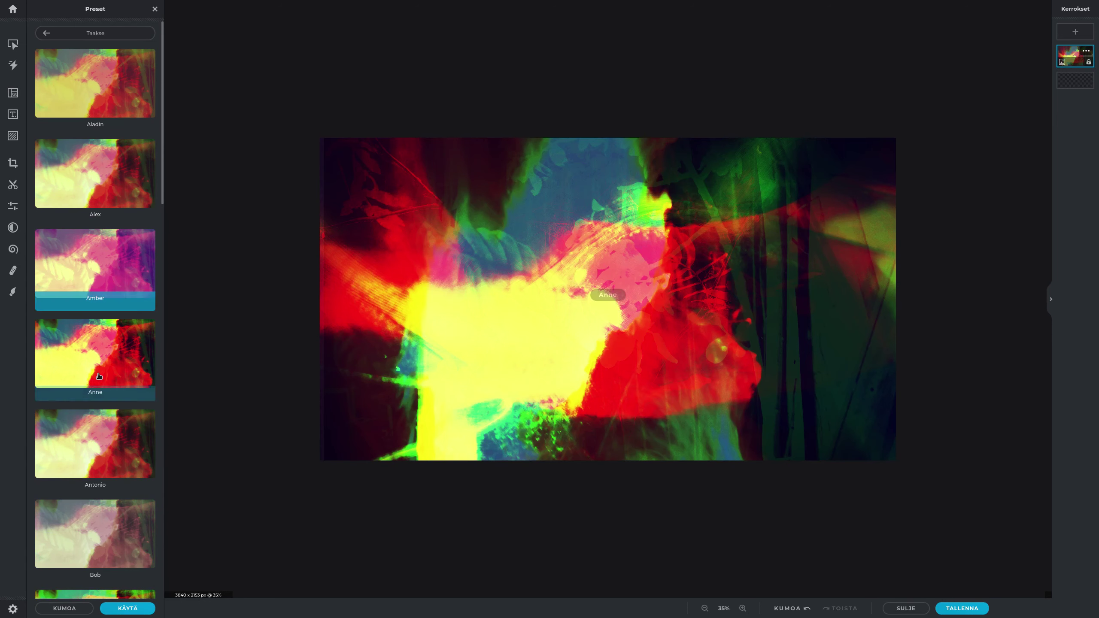
{"action": "left_click", "coordinate": [108, 207]}
{"action": "left_click", "coordinate": [105, 301]}
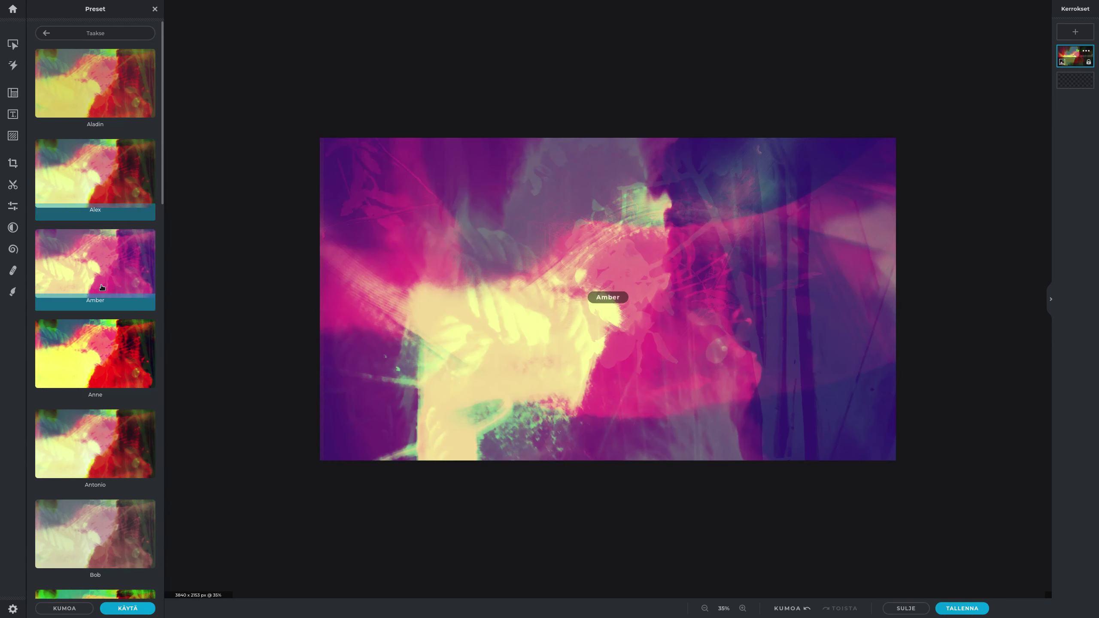
{"action": "left_click", "coordinate": [102, 366]}
Step: Compare the presets Greg, Hagrid, Harry and Ivan on the Tausta layer, returning to Hagrid
{"action": "scroll", "coordinate": [108, 439], "scroll_direction": "down", "scroll_amount": 7}
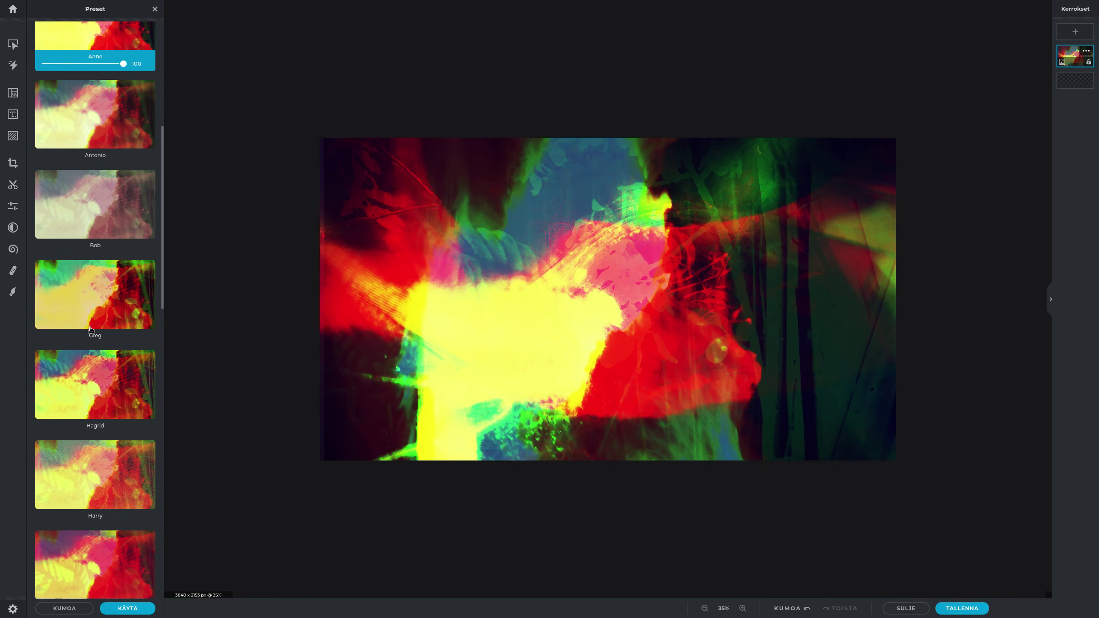
{"action": "left_click", "coordinate": [96, 345]}
{"action": "left_click", "coordinate": [96, 391]}
{"action": "left_click", "coordinate": [99, 325]}
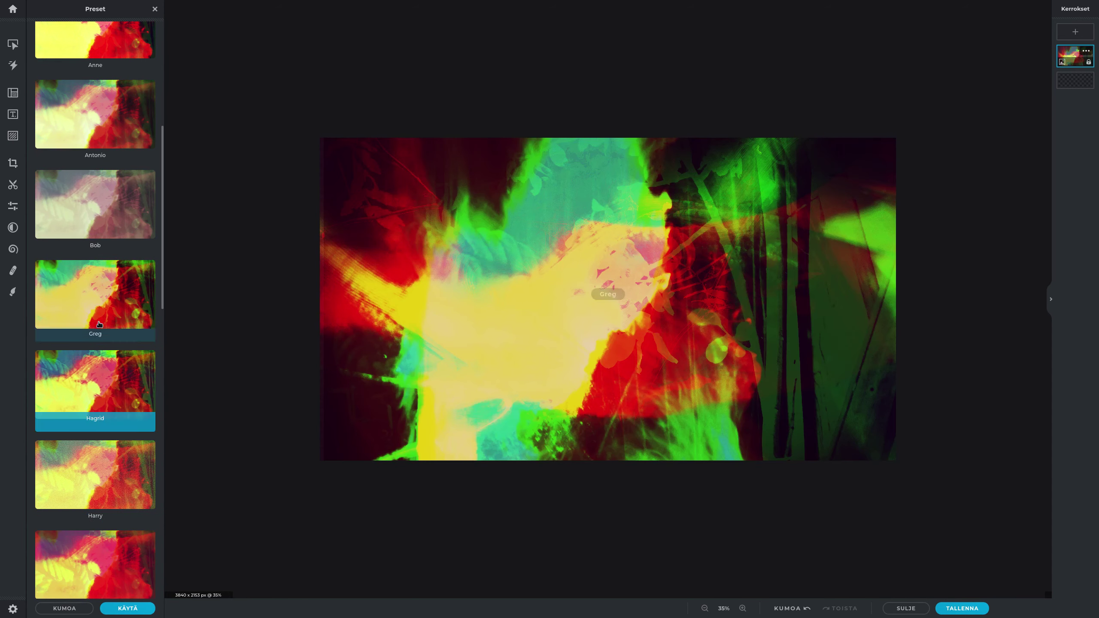
{"action": "left_click", "coordinate": [101, 410]}
{"action": "left_click", "coordinate": [104, 459]}
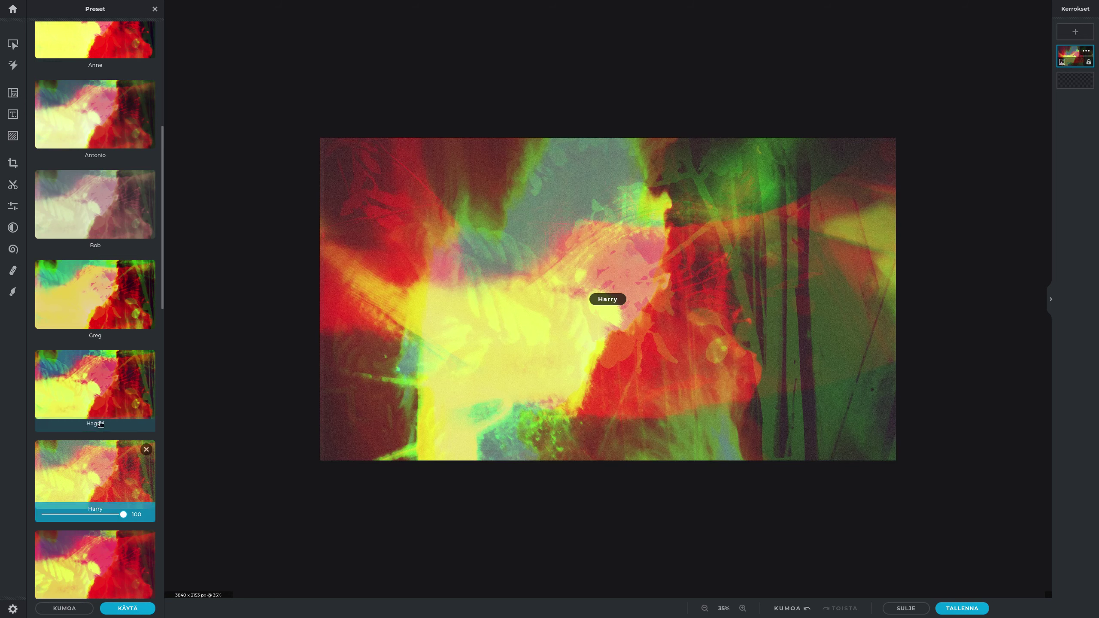
{"action": "left_click", "coordinate": [100, 405]}
{"action": "scroll", "coordinate": [99, 406], "scroll_direction": "down", "scroll_amount": 2}
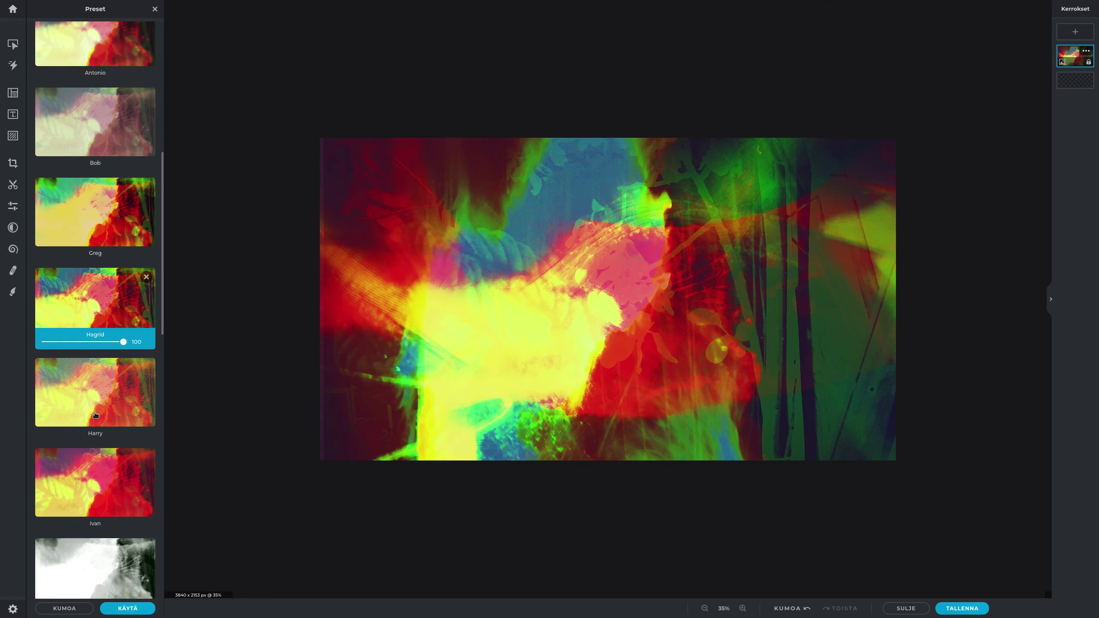
{"action": "left_click", "coordinate": [98, 391]}
{"action": "left_click", "coordinate": [100, 476]}
{"action": "left_click", "coordinate": [89, 331]}
Step: Try the presets Sophia and Sara on the Tausta layer
{"action": "scroll", "coordinate": [89, 331], "scroll_direction": "down", "scroll_amount": 10}
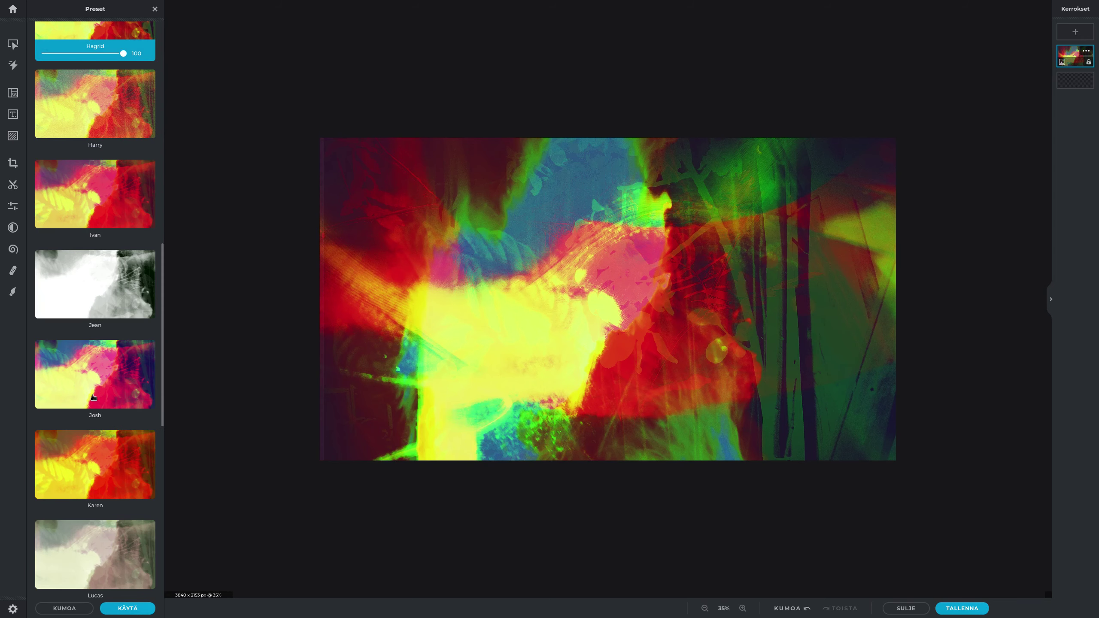
{"action": "scroll", "coordinate": [95, 399], "scroll_direction": "down", "scroll_amount": 8}
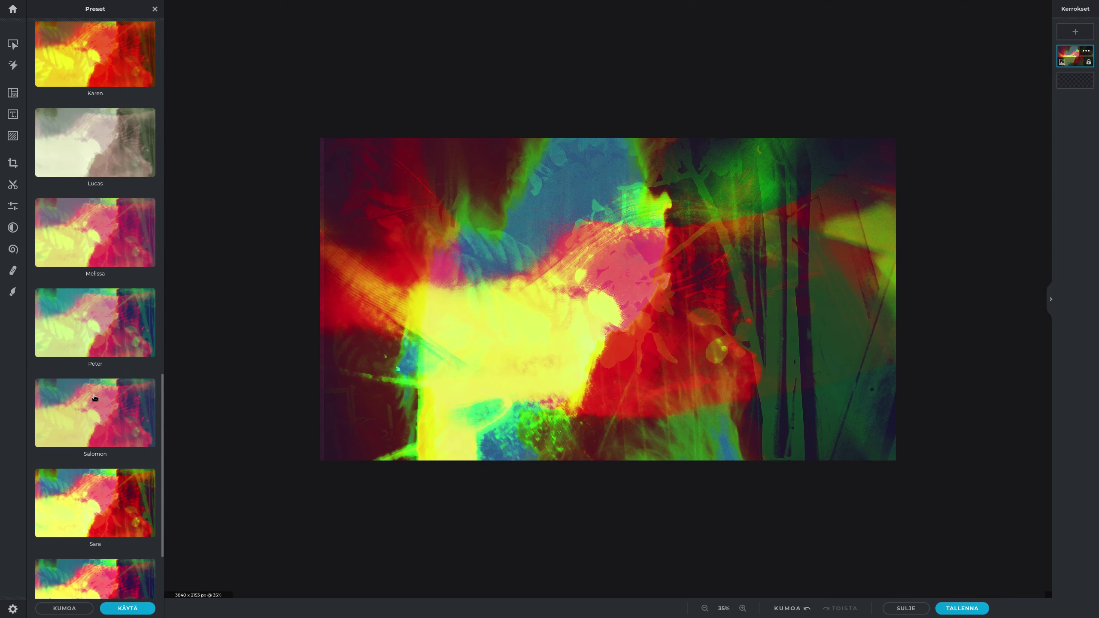
{"action": "left_click", "coordinate": [110, 466]}
{"action": "scroll", "coordinate": [111, 466], "scroll_direction": "down", "scroll_amount": 2}
{"action": "left_click", "coordinate": [107, 455]}
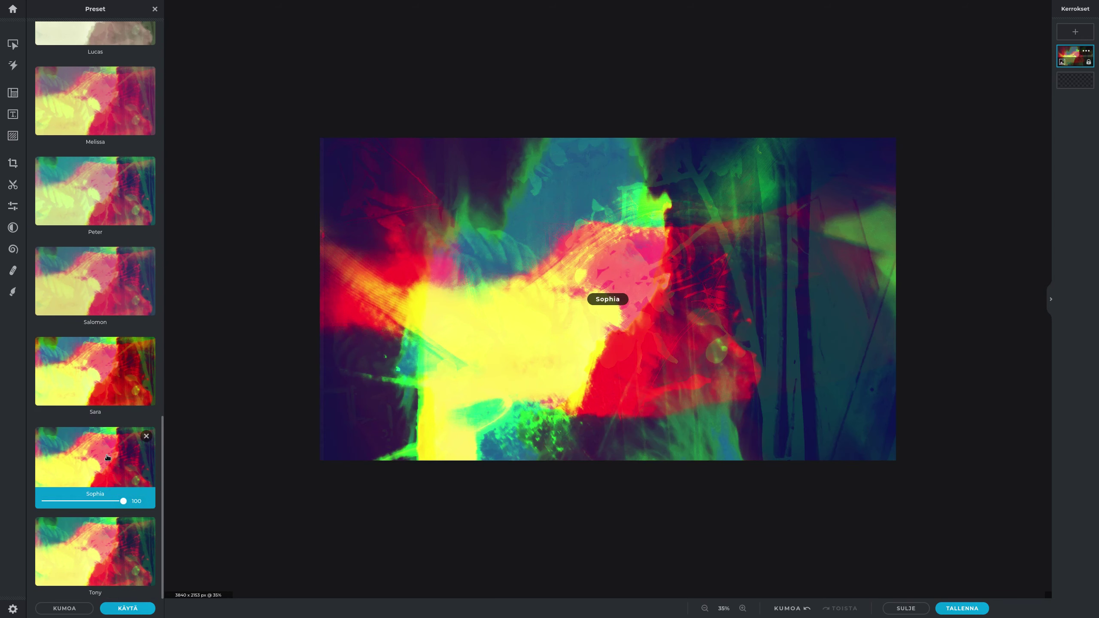
{"action": "left_click", "coordinate": [88, 383]}
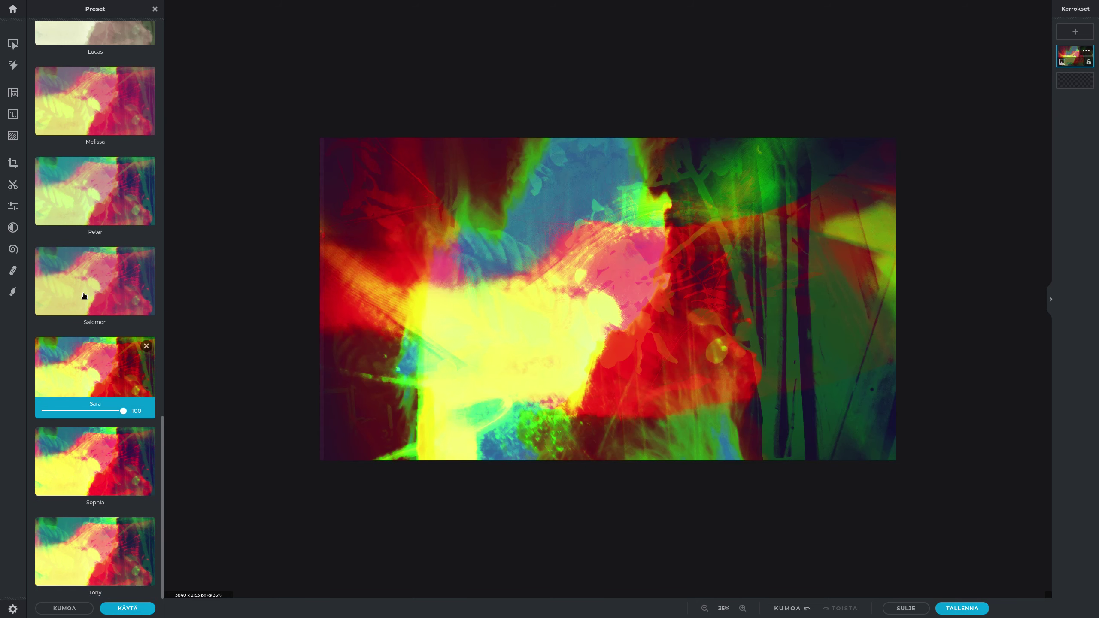
Step: Try the presets Salomon, Peter, Melissa, Lucas and Karen on the Tausta layer
{"action": "left_click", "coordinate": [84, 296]}
{"action": "scroll", "coordinate": [84, 296], "scroll_direction": "up", "scroll_amount": 2}
{"action": "left_click", "coordinate": [84, 296]}
{"action": "scroll", "coordinate": [85, 296], "scroll_direction": "up", "scroll_amount": 2}
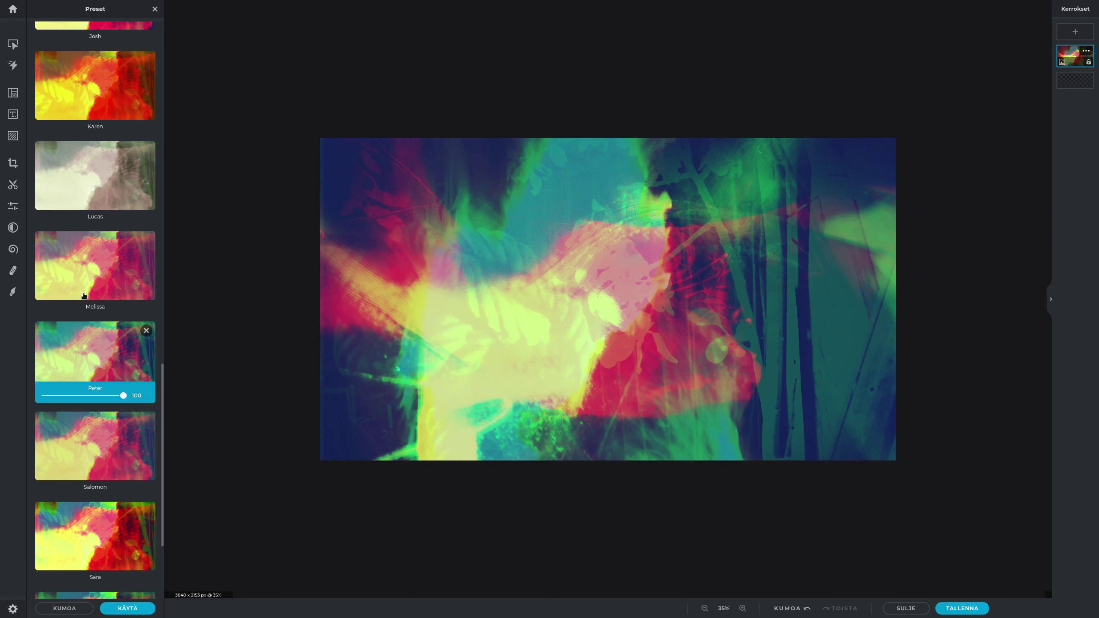
{"action": "left_click", "coordinate": [84, 296]}
{"action": "scroll", "coordinate": [84, 295], "scroll_direction": "up", "scroll_amount": 2}
{"action": "left_click", "coordinate": [84, 296]}
{"action": "scroll", "coordinate": [85, 295], "scroll_direction": "up", "scroll_amount": 2}
{"action": "left_click", "coordinate": [85, 296]}
{"action": "scroll", "coordinate": [84, 296], "scroll_direction": "up", "scroll_amount": 2}
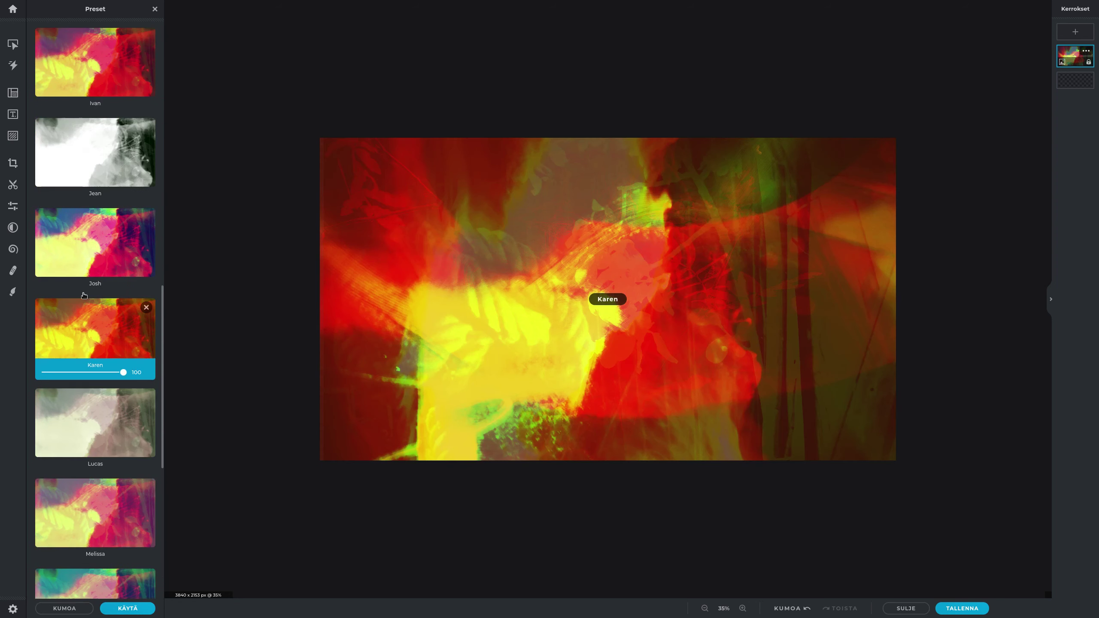
{"action": "scroll", "coordinate": [82, 293], "scroll_direction": "up", "scroll_amount": 1}
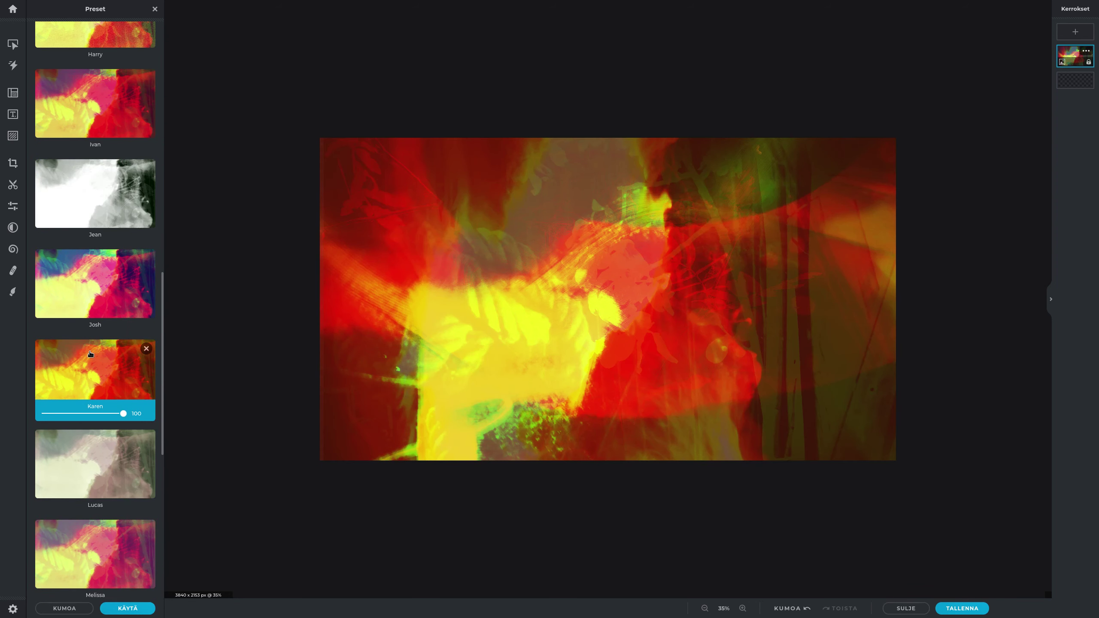
Step: Apply the Friends preset Josh at strength 100 to the Tausta layer
{"action": "left_click", "coordinate": [97, 303]}
{"action": "scroll", "coordinate": [107, 278], "scroll_direction": "up", "scroll_amount": 3}
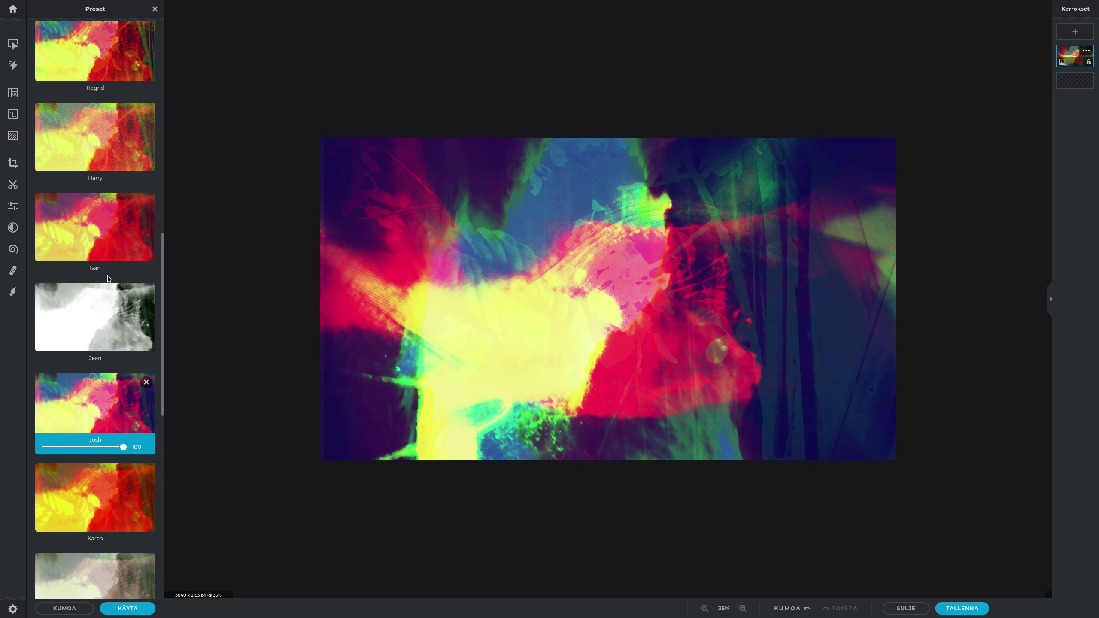
{"action": "scroll", "coordinate": [108, 275], "scroll_direction": "up", "scroll_amount": 1}
{"action": "scroll", "coordinate": [112, 233], "scroll_direction": "up", "scroll_amount": 1}
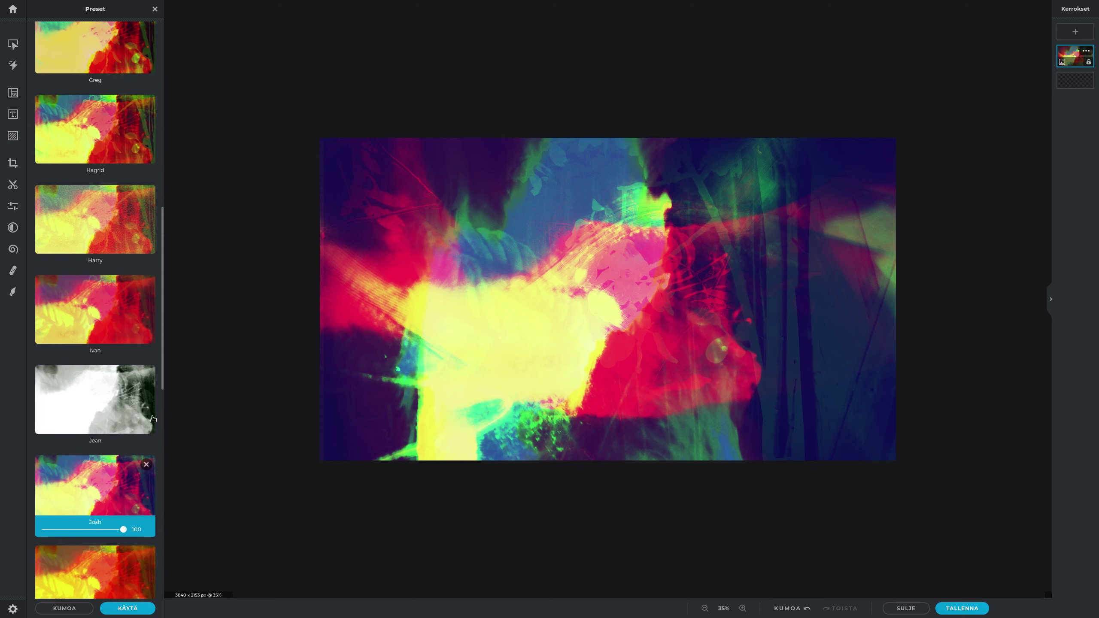
{"action": "left_click", "coordinate": [128, 608]}
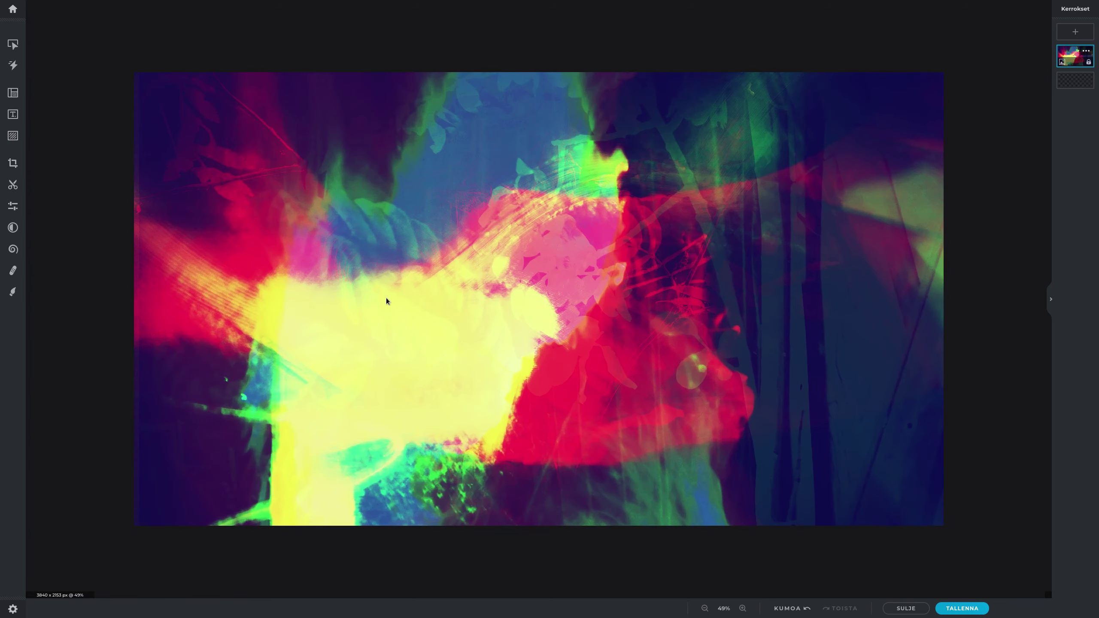
Step: Reopen the Friends presets for the Tausta layer and try Alex, Amber, Anne and Antonio
{"action": "left_click", "coordinate": [13, 227]}
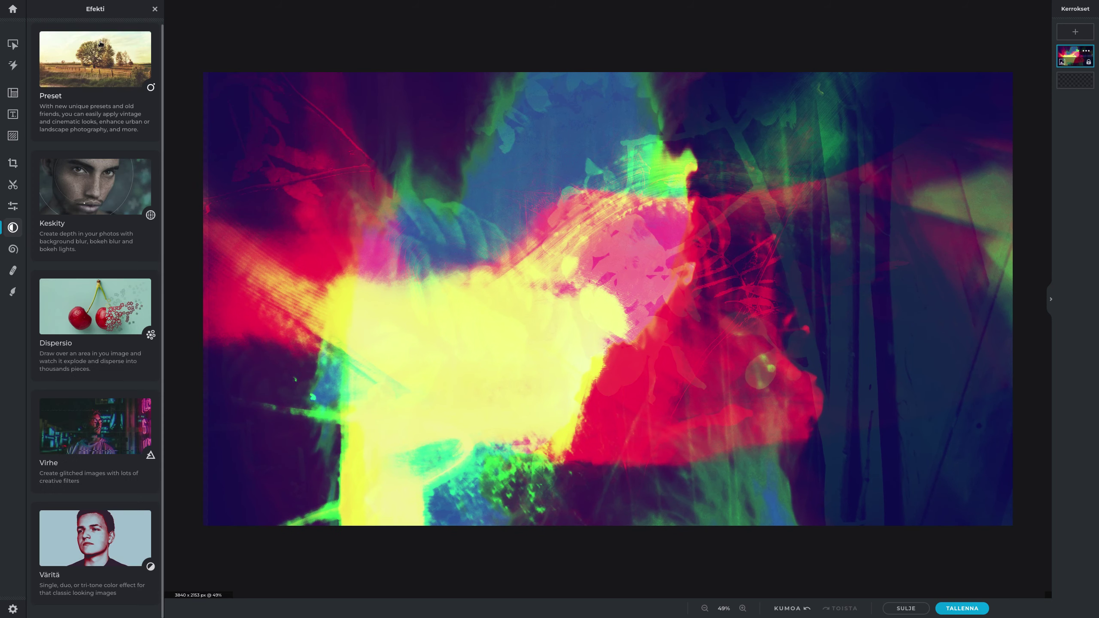
{"action": "left_click", "coordinate": [89, 88]}
{"action": "left_click", "coordinate": [107, 191]}
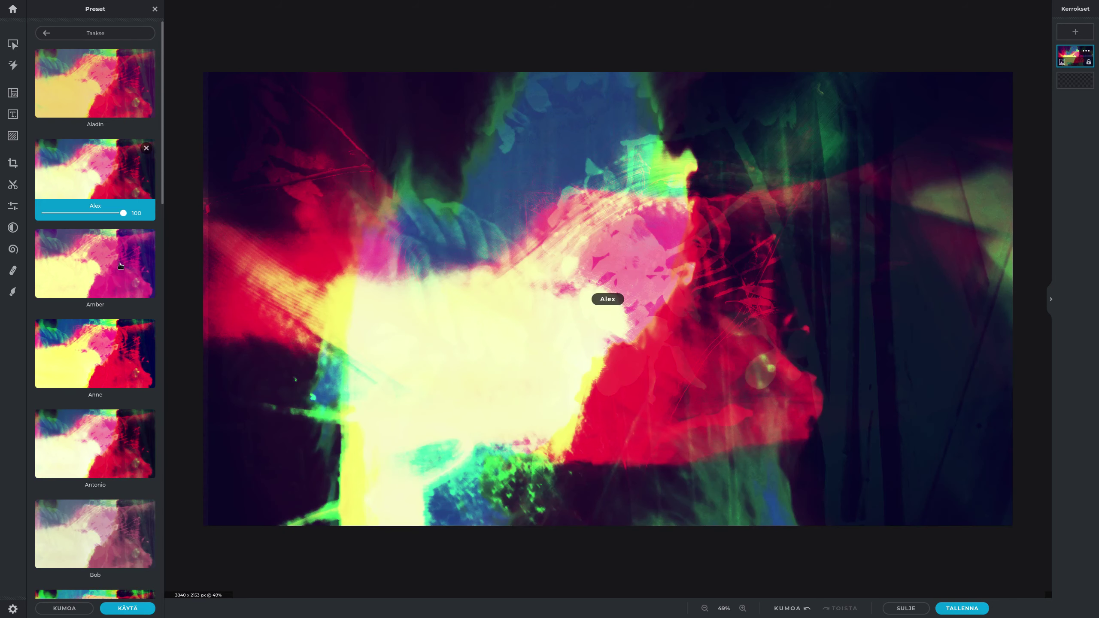
{"action": "left_click", "coordinate": [95, 264]}
{"action": "left_click", "coordinate": [97, 345]}
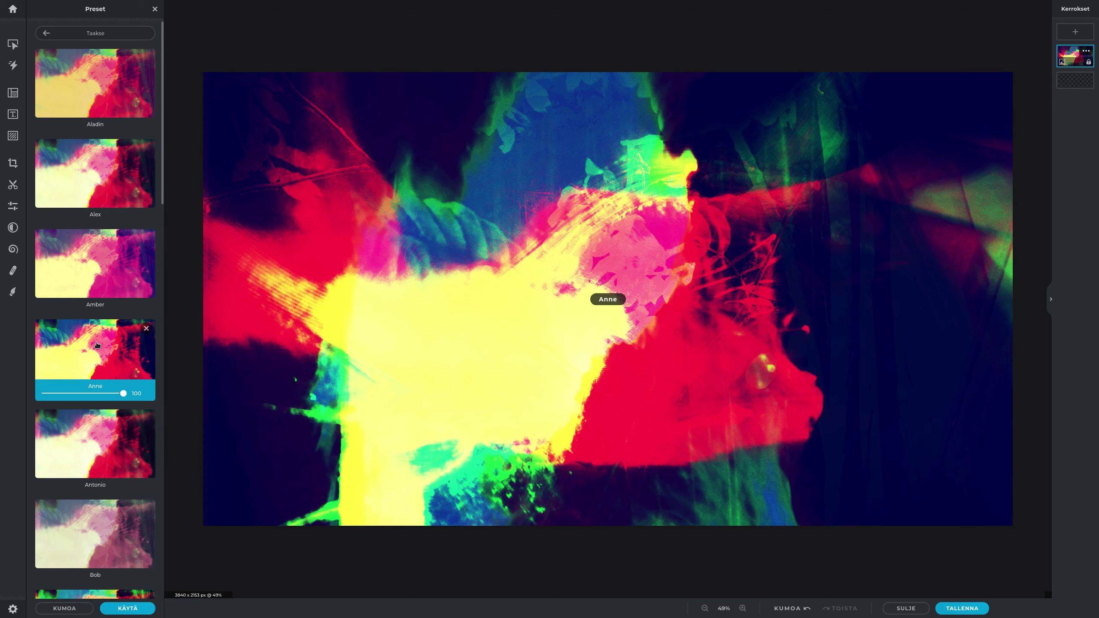
{"action": "left_click", "coordinate": [117, 426]}
Step: Compare the presets Amber and Alex once more and apply Amber at strength 100 to the Tausta layer
{"action": "left_click", "coordinate": [101, 255]}
{"action": "left_click", "coordinate": [99, 194]}
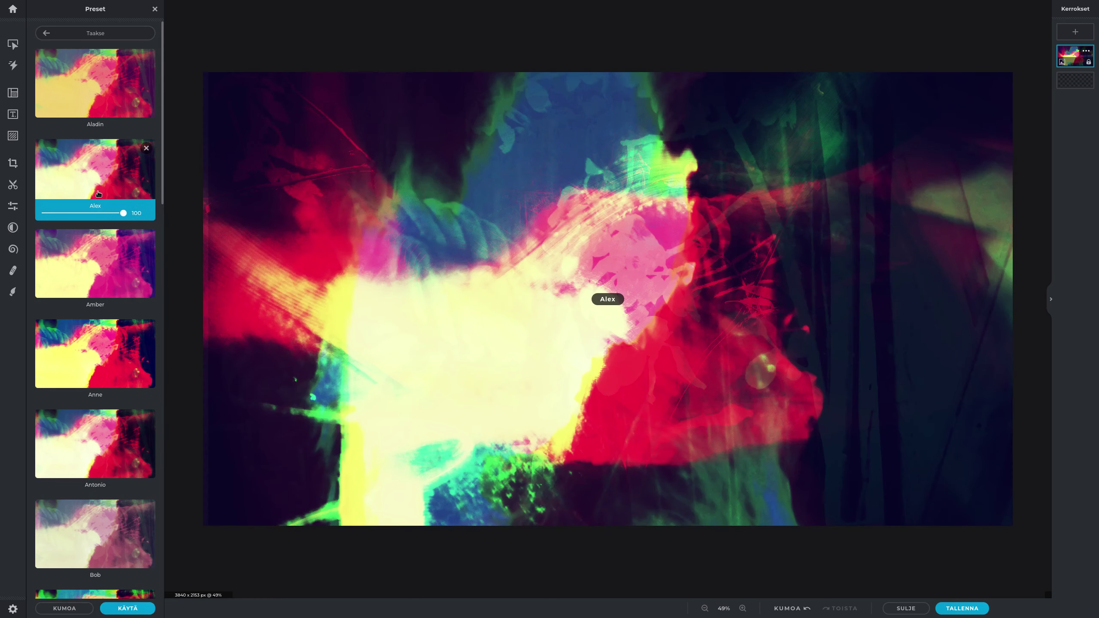
{"action": "left_click", "coordinate": [96, 250]}
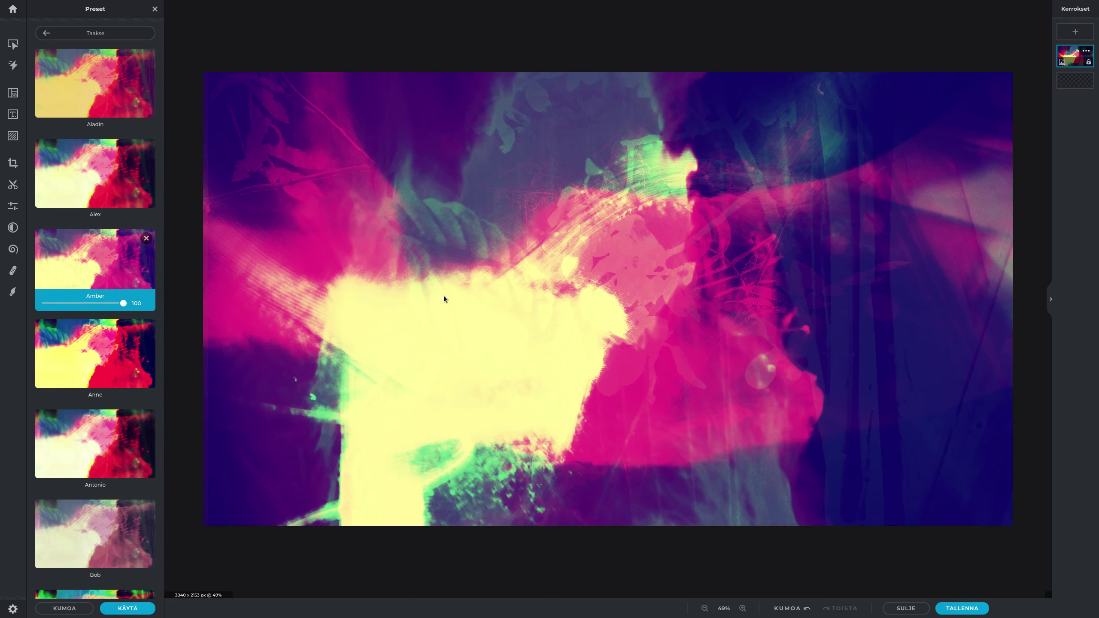
{"action": "scroll", "coordinate": [443, 295], "scroll_direction": "down", "scroll_amount": 6}
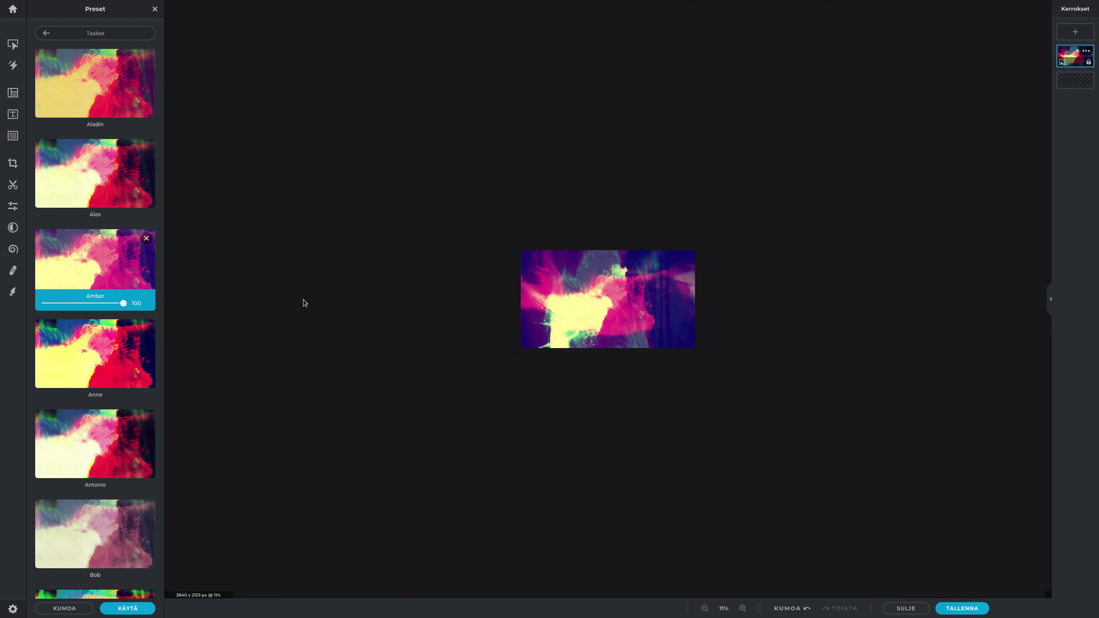
{"action": "scroll", "coordinate": [117, 475], "scroll_direction": "down", "scroll_amount": 20}
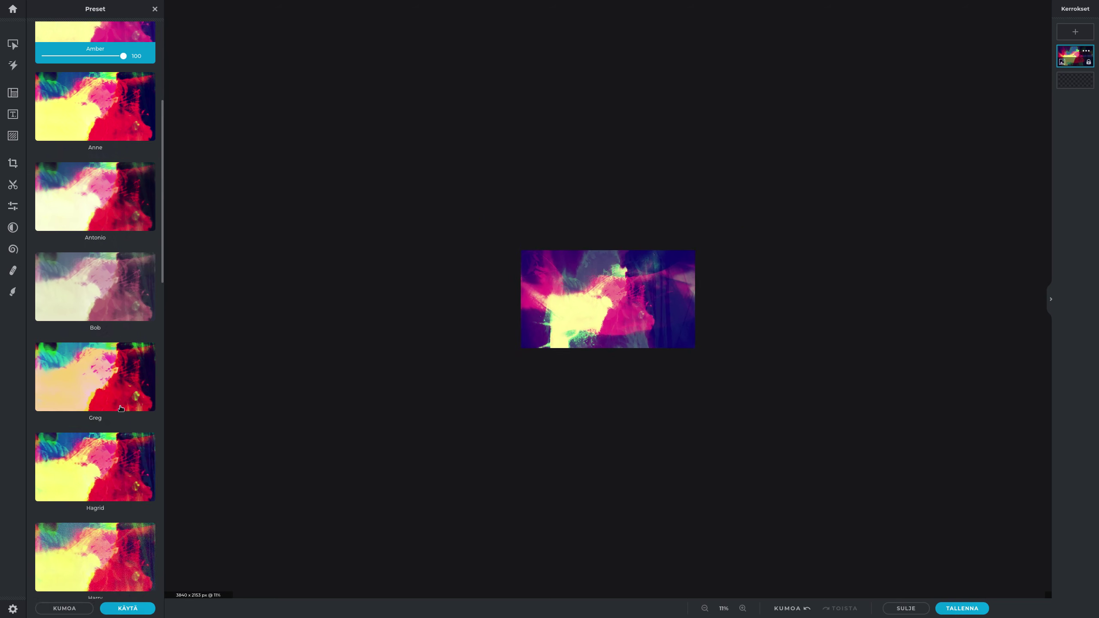
{"action": "scroll", "coordinate": [120, 407], "scroll_direction": "down", "scroll_amount": 5}
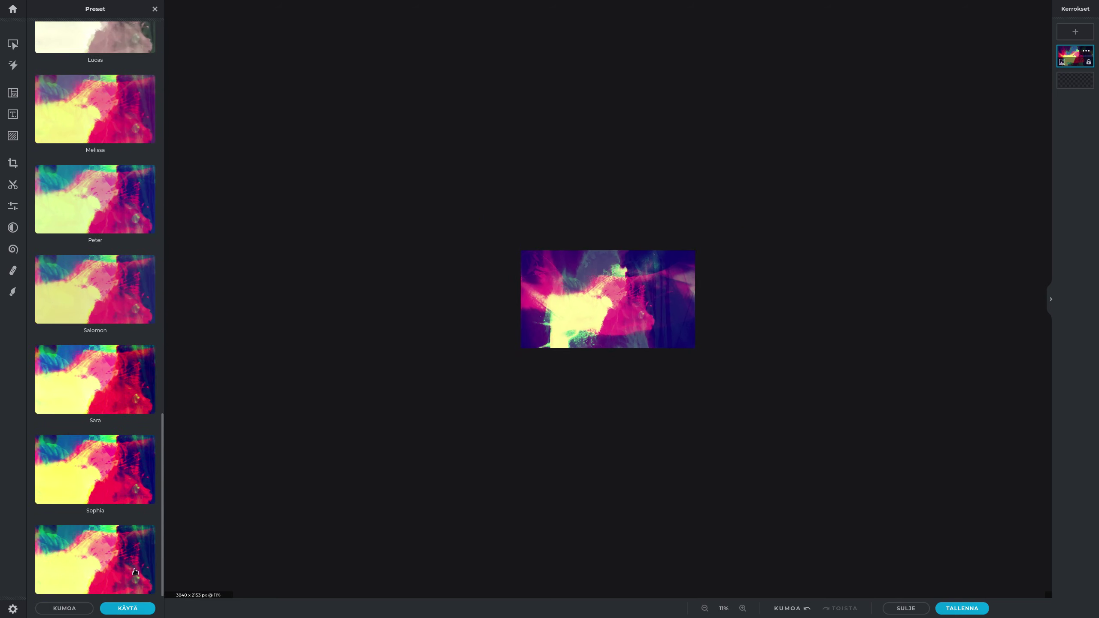
{"action": "left_click", "coordinate": [128, 609]}
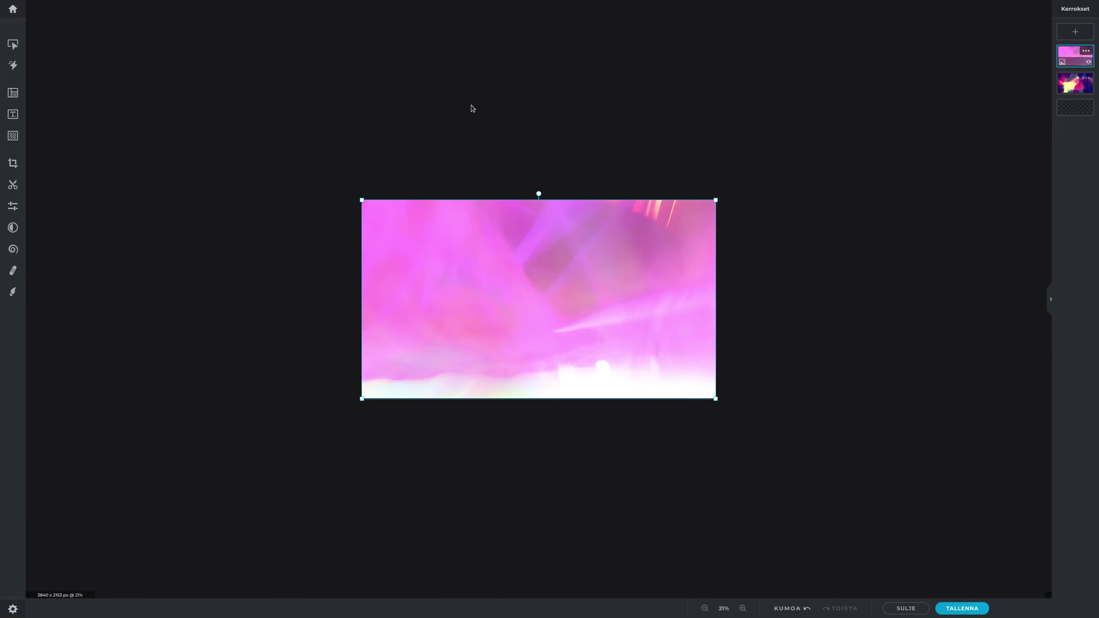
Step: Move the Tausta layer above the pink image layer and set its opacity to 70
{"action": "left_click", "coordinate": [1078, 83]}
{"action": "left_click_drag", "start_coordinate": [1077, 62], "coordinate": [1029, 116]}
{"action": "left_click", "coordinate": [1085, 50]}
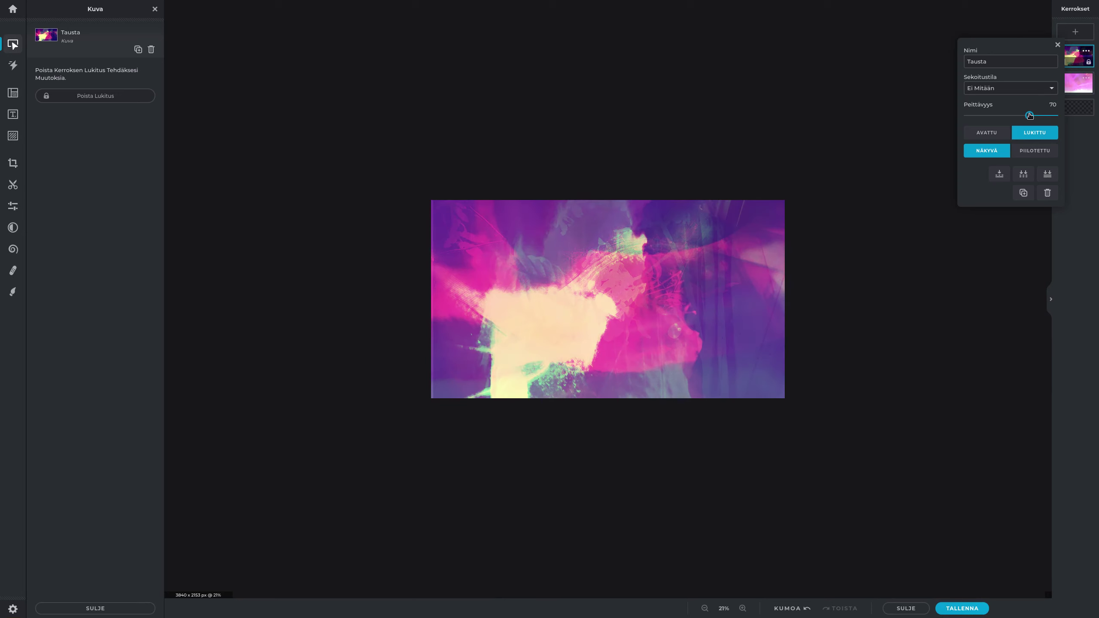
Step: Select the pink image layer, open its effect presets and choose the Lolita preset
{"action": "left_click", "coordinate": [1077, 83]}
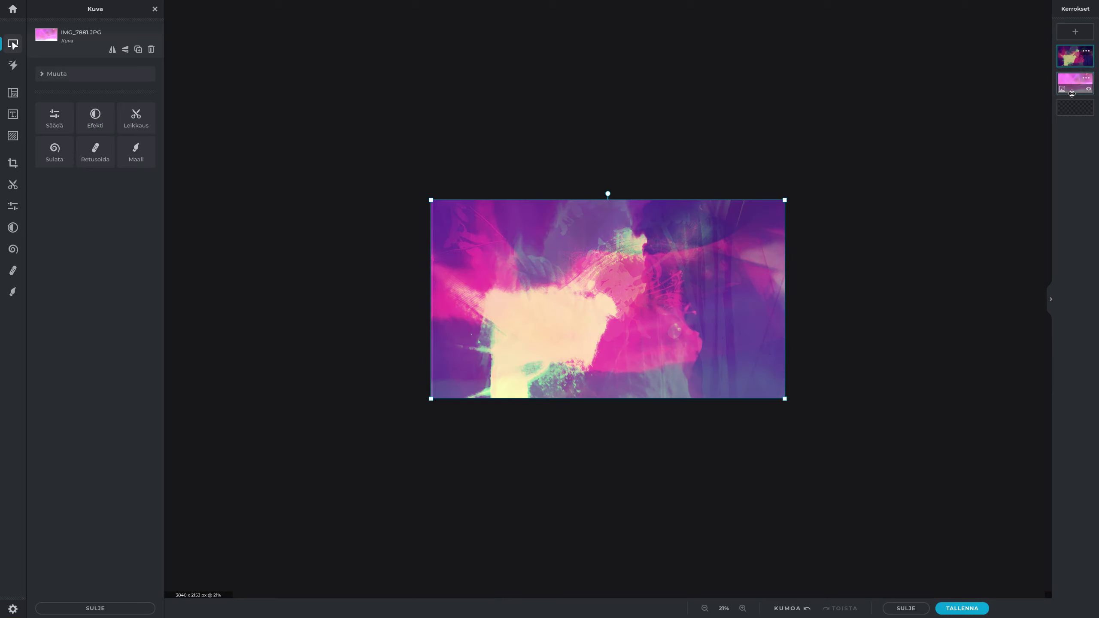
{"action": "left_click", "coordinate": [10, 228]}
{"action": "left_click", "coordinate": [82, 74]}
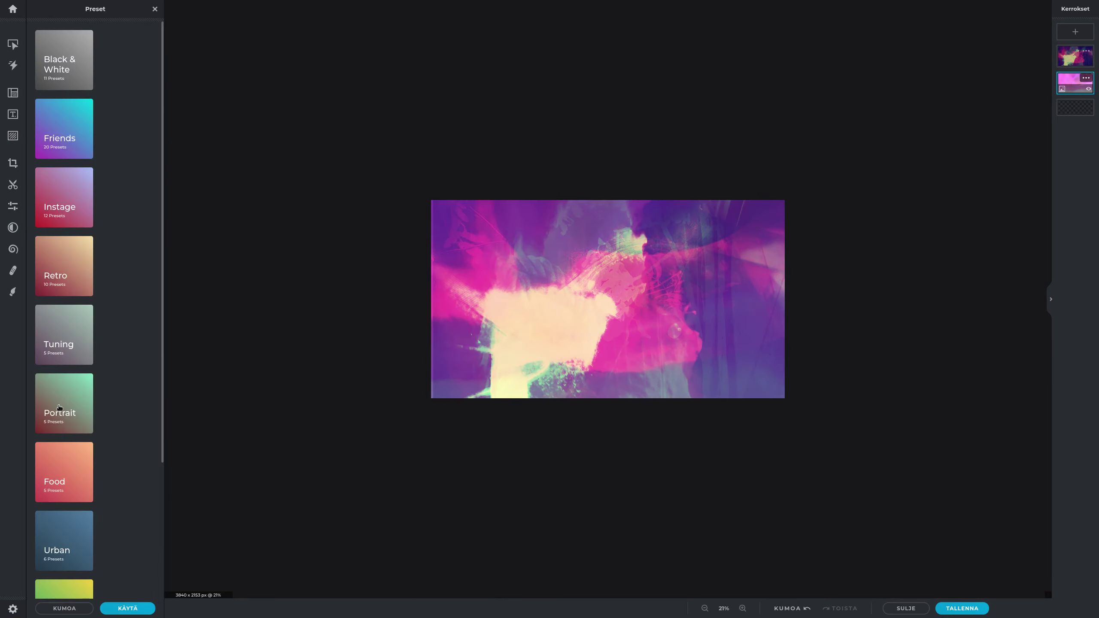
{"action": "scroll", "coordinate": [81, 390], "scroll_direction": "down", "scroll_amount": 3}
{"action": "left_click", "coordinate": [80, 550]}
{"action": "scroll", "coordinate": [87, 390], "scroll_direction": "down", "scroll_amount": 3}
{"action": "left_click", "coordinate": [118, 465]}
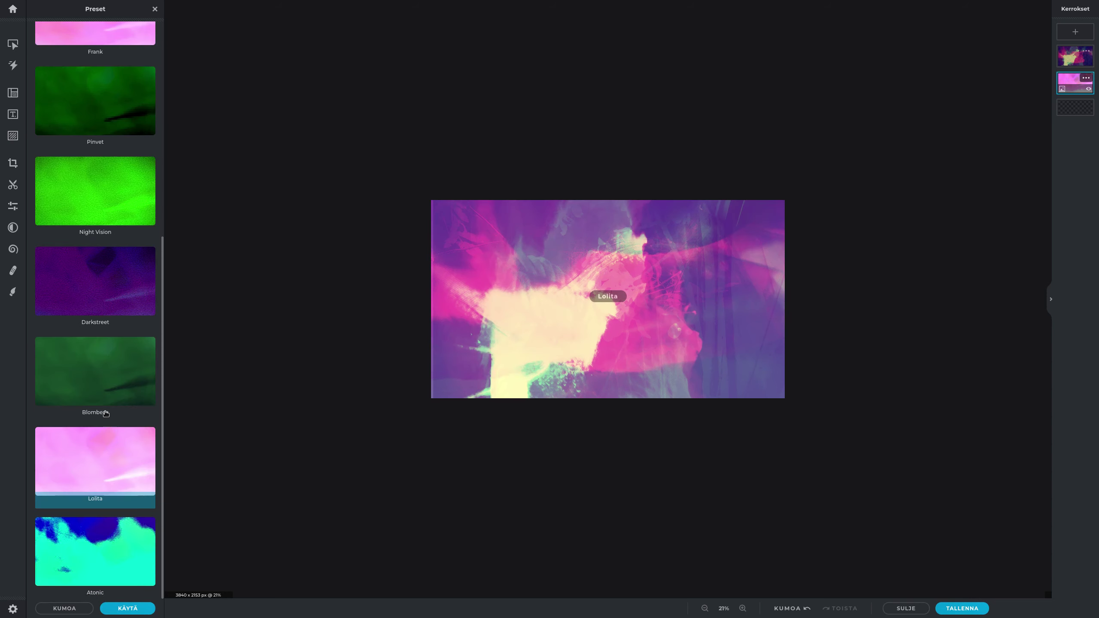
Step: Compare the Blomberg and Darkstreet presets with Lolita on the pink image layer and apply Lolita at strength 100
{"action": "left_click", "coordinate": [98, 363]}
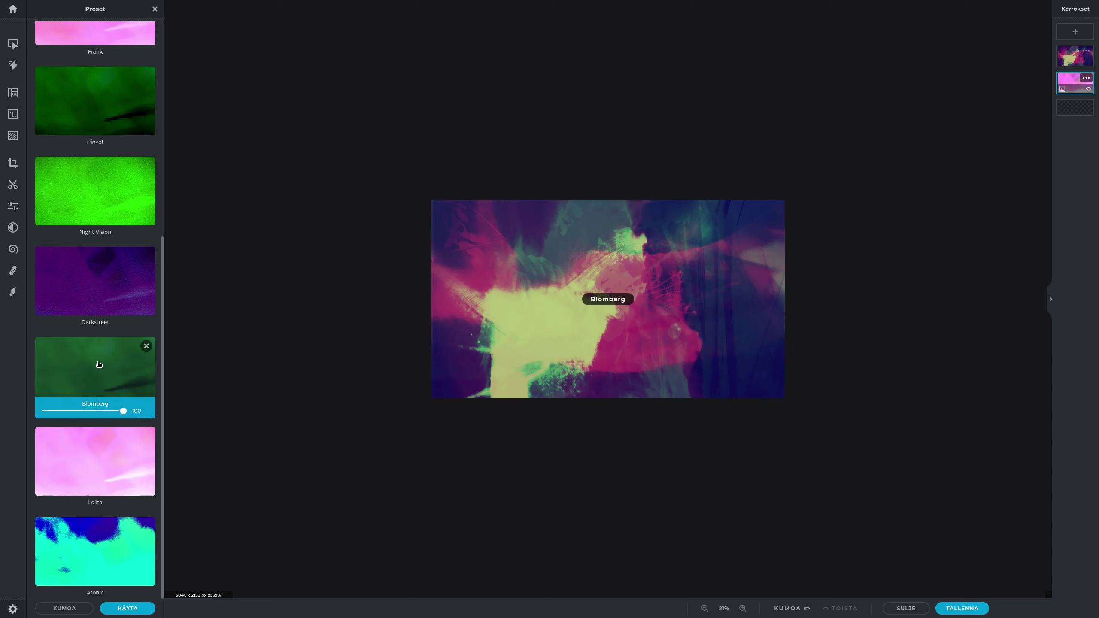
{"action": "left_click", "coordinate": [98, 309]}
{"action": "left_click", "coordinate": [118, 485]}
{"action": "scroll", "coordinate": [91, 346], "scroll_direction": "up", "scroll_amount": 5}
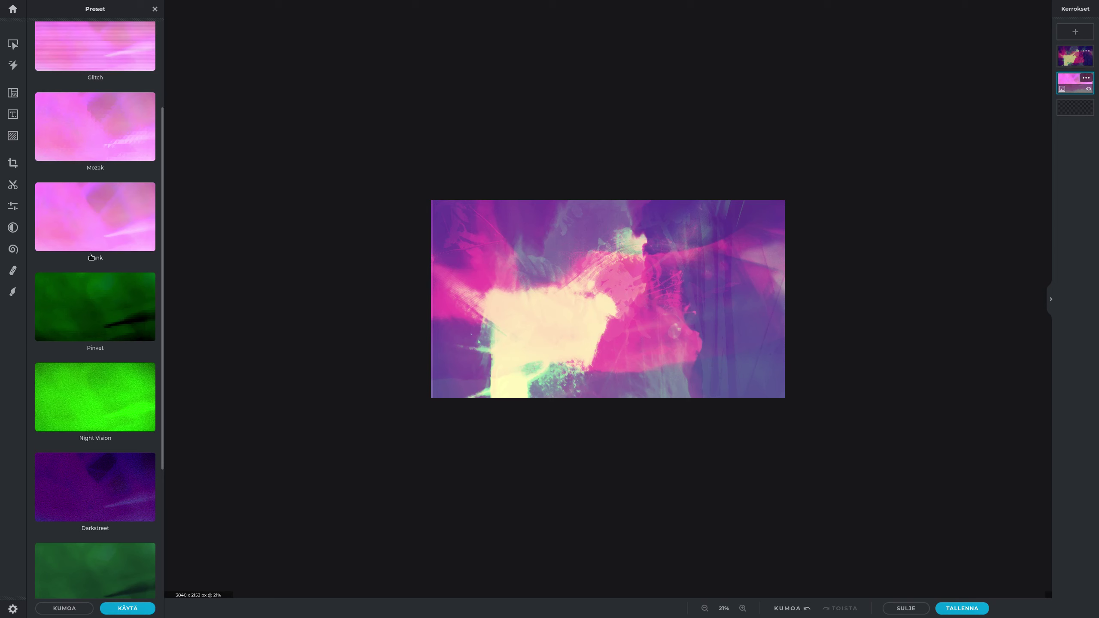
{"action": "scroll", "coordinate": [95, 368], "scroll_direction": "down", "scroll_amount": 5}
{"action": "scroll", "coordinate": [99, 394], "scroll_direction": "down", "scroll_amount": 1}
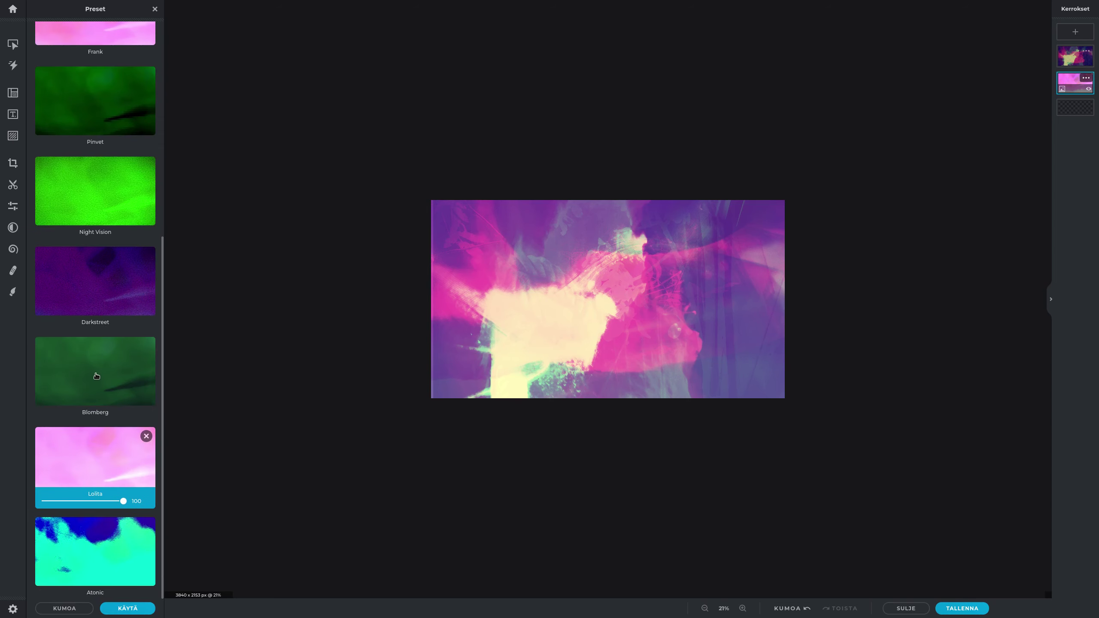
{"action": "left_click", "coordinate": [96, 375]}
{"action": "left_click", "coordinate": [106, 485]}
{"action": "left_click", "coordinate": [144, 606]}
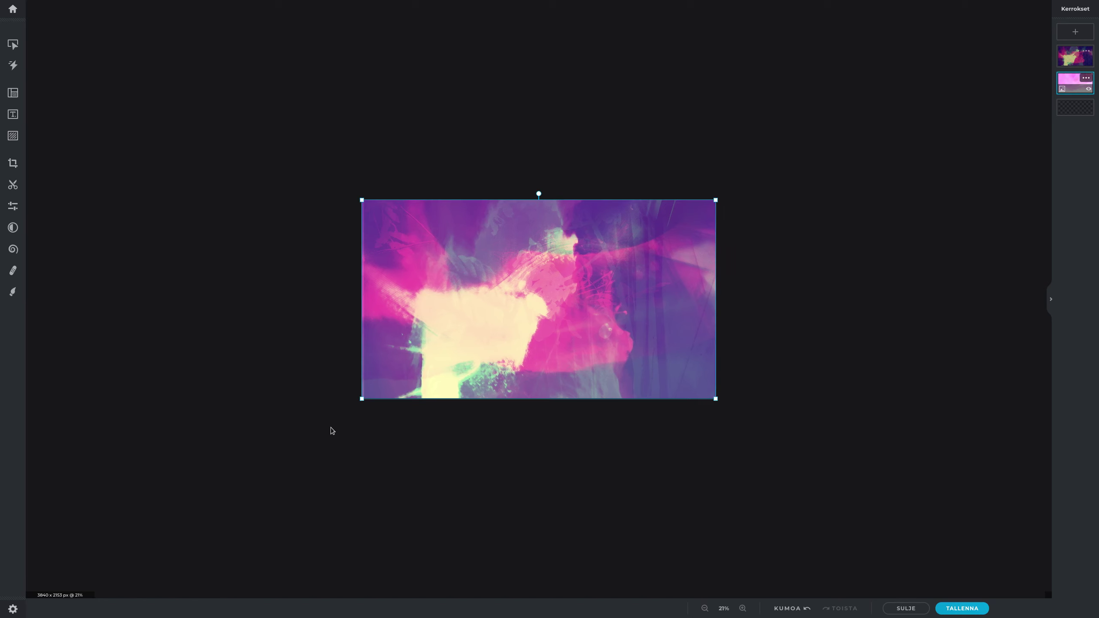
Step: Apply the Friends preset Ivan at strength 100 to the pink image layer
{"action": "left_click", "coordinate": [9, 228]}
{"action": "left_click", "coordinate": [86, 57]}
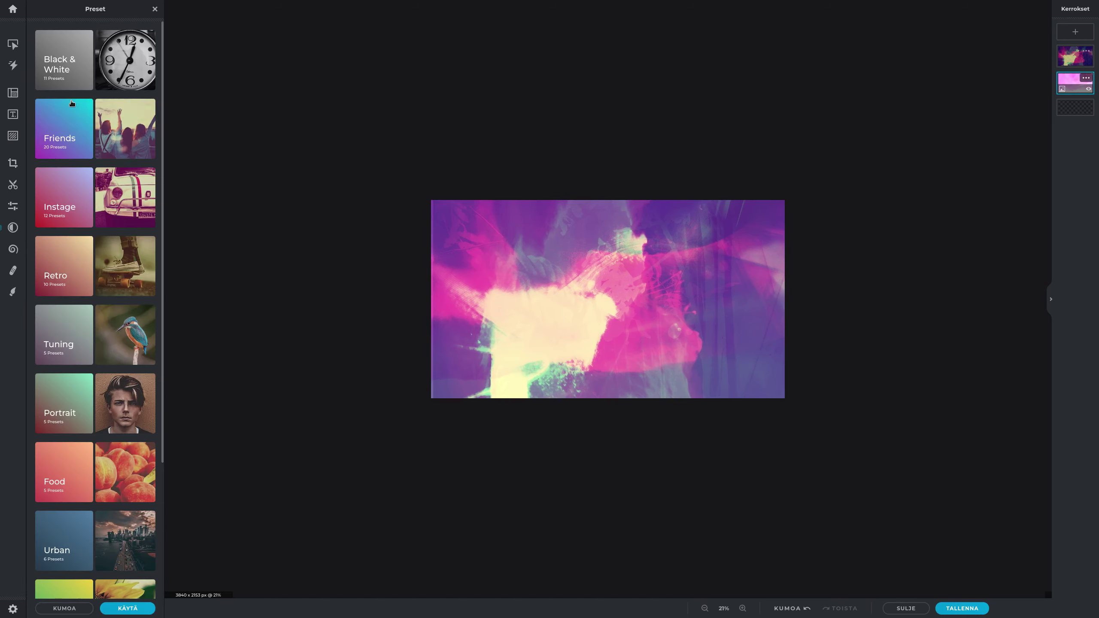
{"action": "left_click", "coordinate": [74, 149]}
{"action": "scroll", "coordinate": [89, 314], "scroll_direction": "down", "scroll_amount": 10}
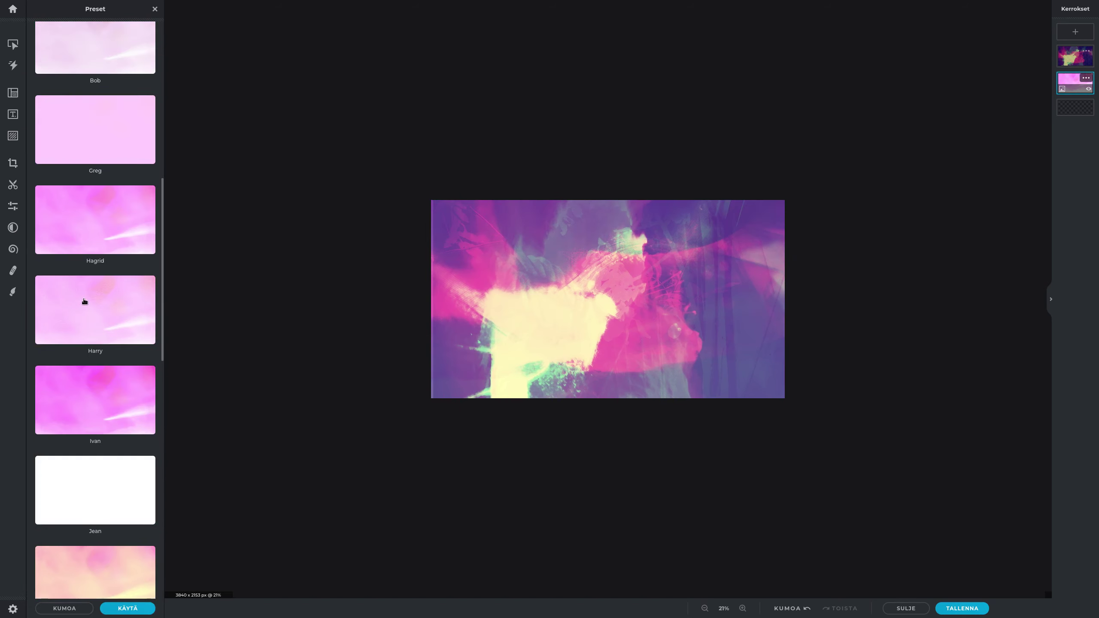
{"action": "left_click", "coordinate": [62, 424]}
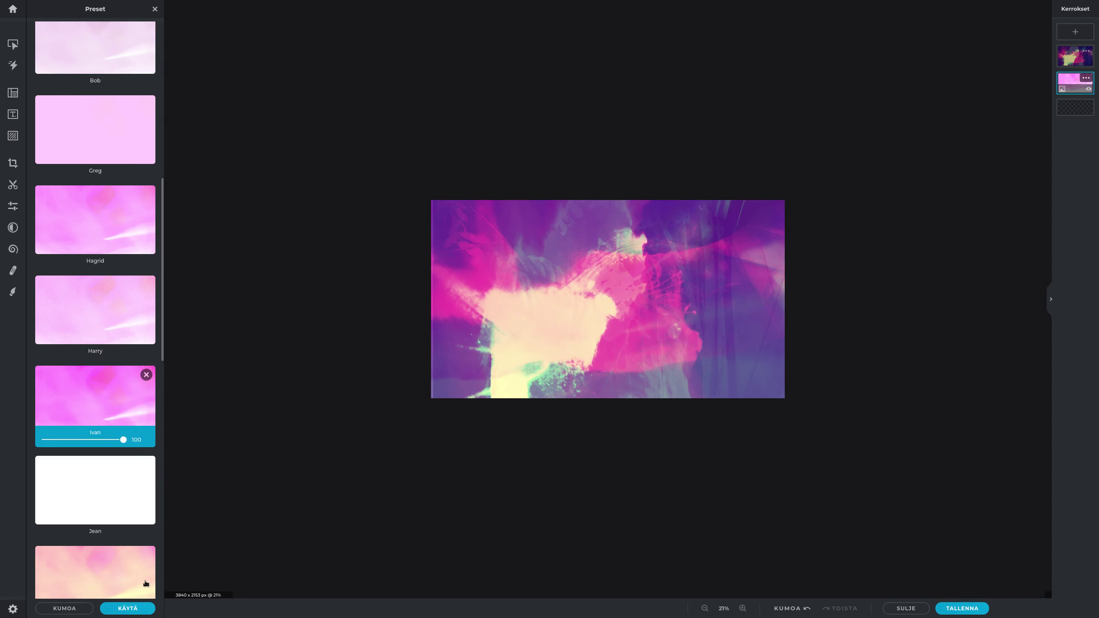
{"action": "left_click", "coordinate": [125, 608]}
Step: Adjust the pink layer's light with exposure 22, contrast 51, black 78, white -50 and shadows -30, and apply it
{"action": "left_click", "coordinate": [13, 206]}
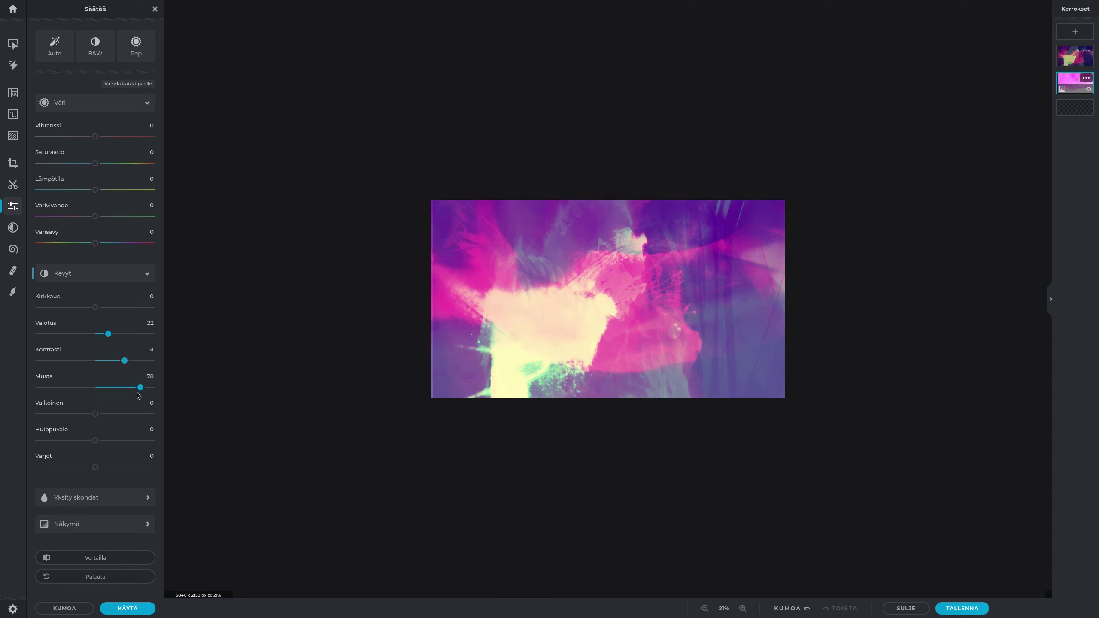
{"action": "left_click_drag", "start_coordinate": [75, 415], "coordinate": [85, 416]}
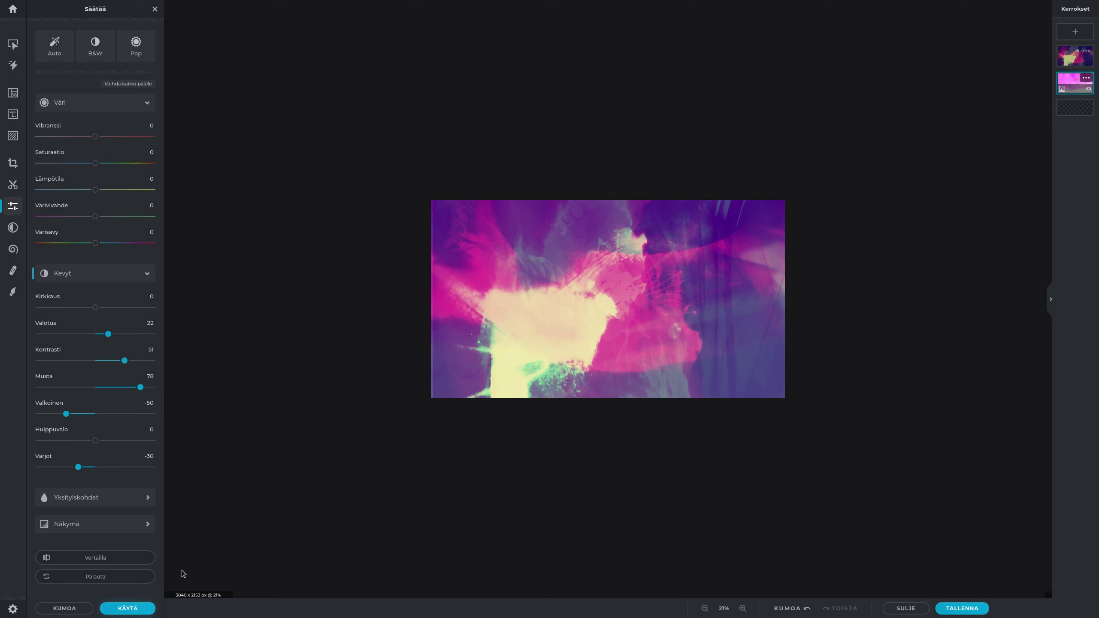
{"action": "left_click", "coordinate": [127, 608]}
Step: Crop a thin strip off the composite's side edges, reducing the width to 3815 px
{"action": "scroll", "coordinate": [544, 422], "scroll_direction": "down", "scroll_amount": 4}
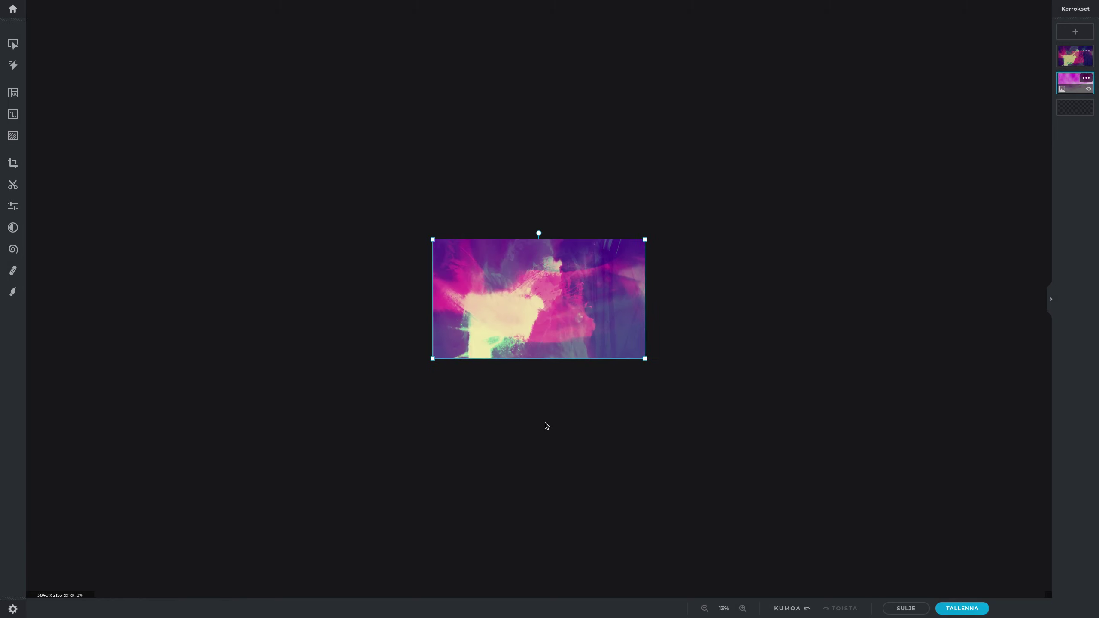
{"action": "scroll", "coordinate": [542, 428], "scroll_direction": "up", "scroll_amount": 5}
{"action": "mouse_move", "coordinate": [568, 285]}
{"action": "left_mouse_down"}
{"action": "mouse_move", "coordinate": [529, 299]}
{"action": "mouse_move", "coordinate": [586, 277]}
{"action": "mouse_move", "coordinate": [568, 285]}
{"action": "left_mouse_up"}
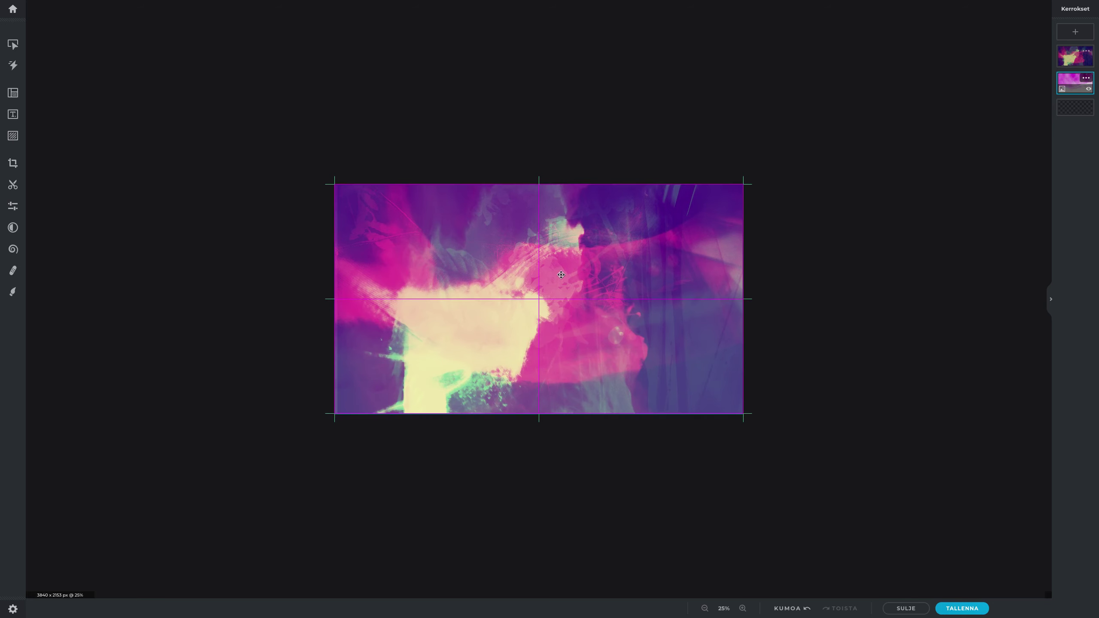
{"action": "scroll", "coordinate": [541, 143], "scroll_direction": "up", "scroll_amount": 4}
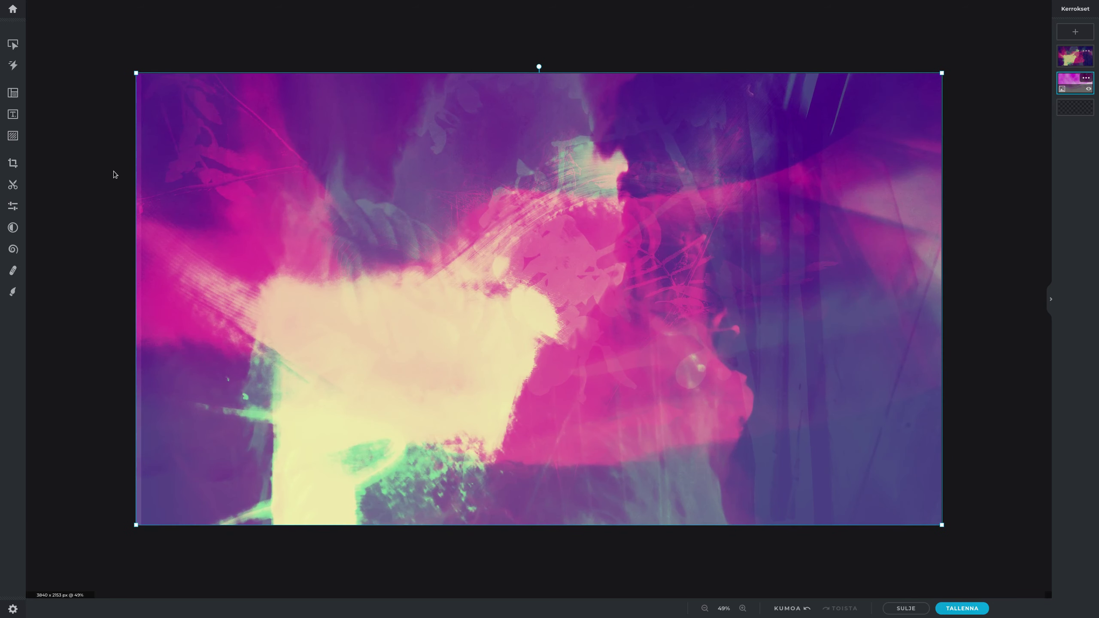
{"action": "left_click", "coordinate": [113, 174]}
{"action": "left_click", "coordinate": [12, 163]}
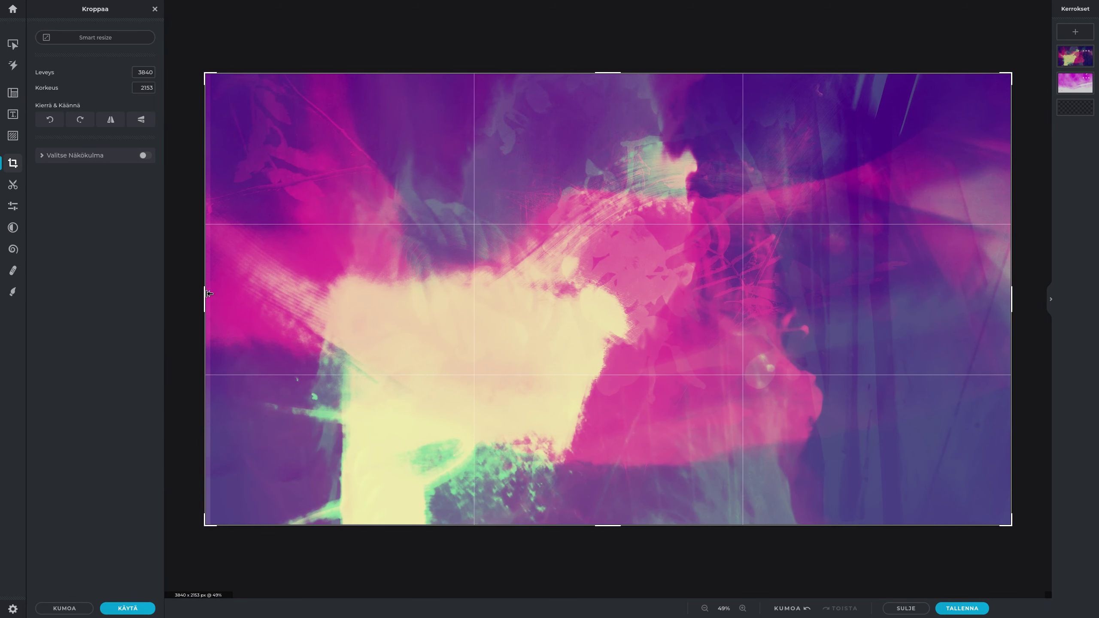
{"action": "left_click_drag", "start_coordinate": [209, 294], "coordinate": [214, 294]}
{"action": "left_click", "coordinate": [127, 608]}
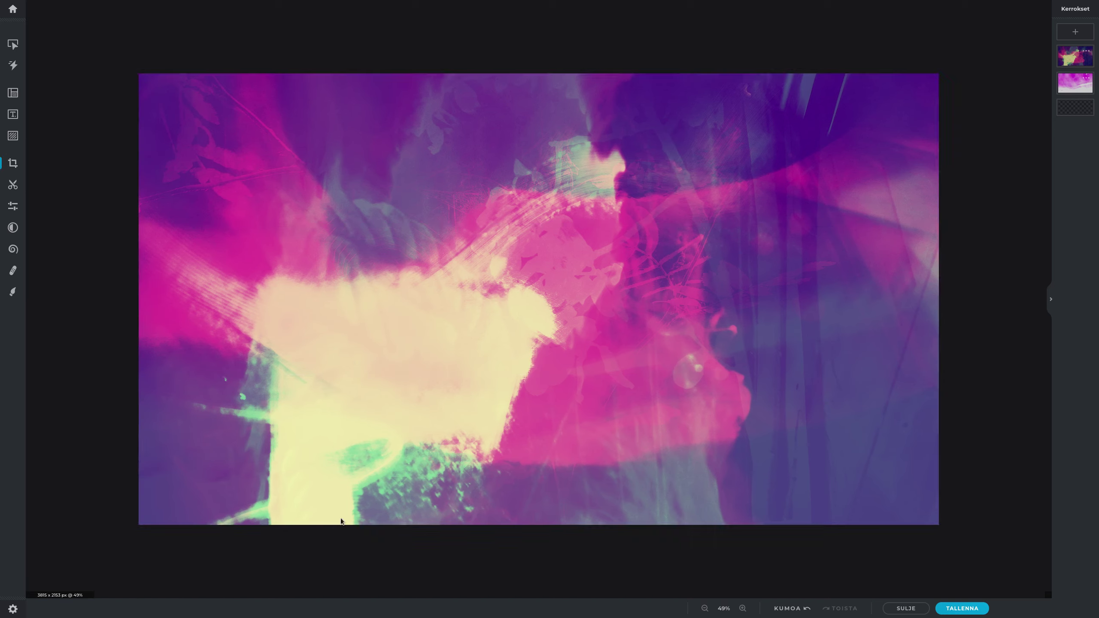
Step: Save the cropped composite as a PNG image
{"action": "scroll", "coordinate": [800, 320], "scroll_direction": "down", "scroll_amount": 5}
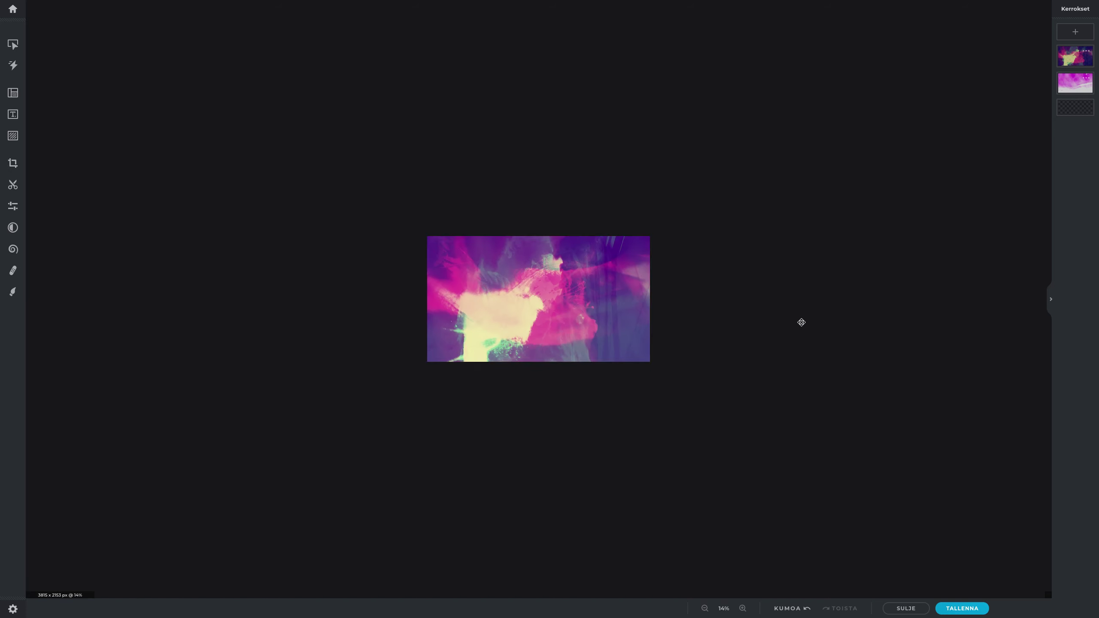
{"action": "scroll", "coordinate": [745, 318], "scroll_direction": "up", "scroll_amount": 3}
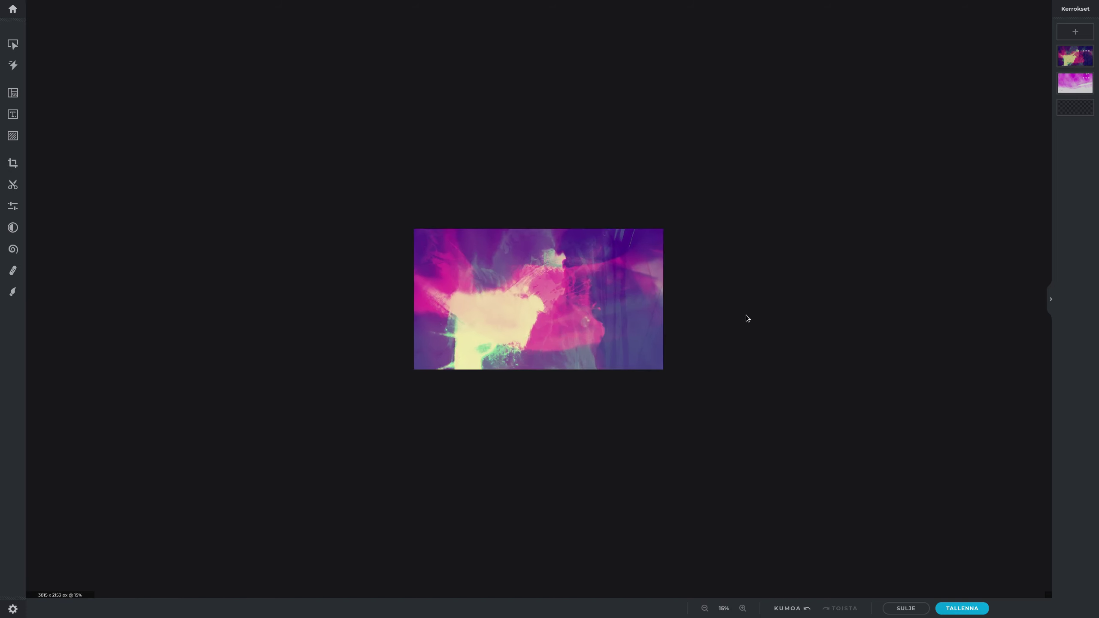
{"action": "left_click", "coordinate": [538, 258]}
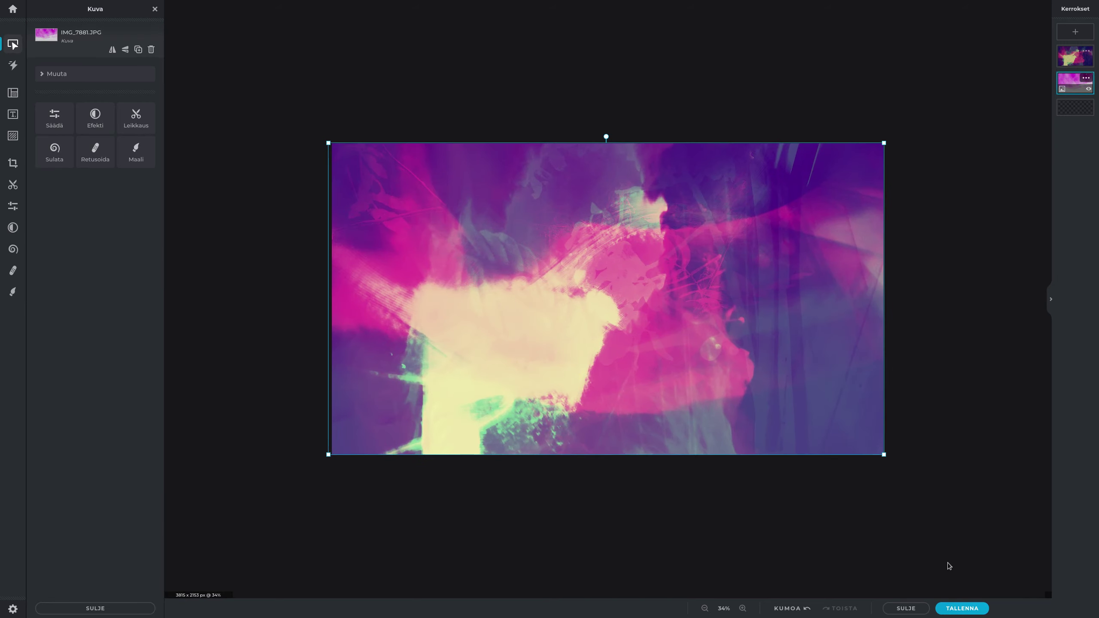
{"action": "left_click", "coordinate": [961, 608]}
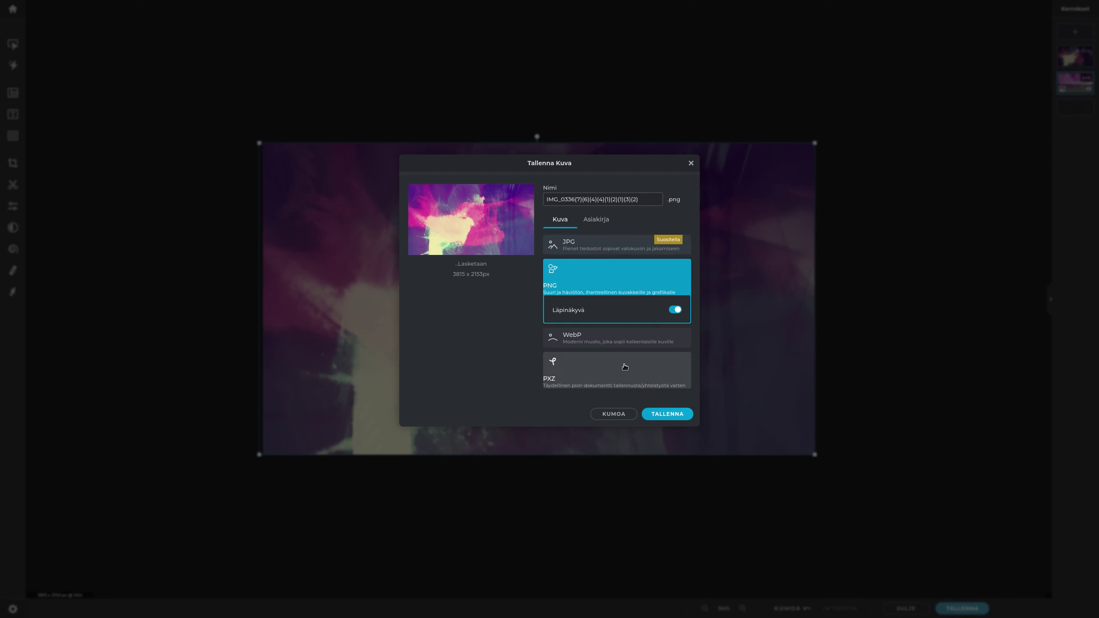
{"action": "left_click", "coordinate": [654, 414]}
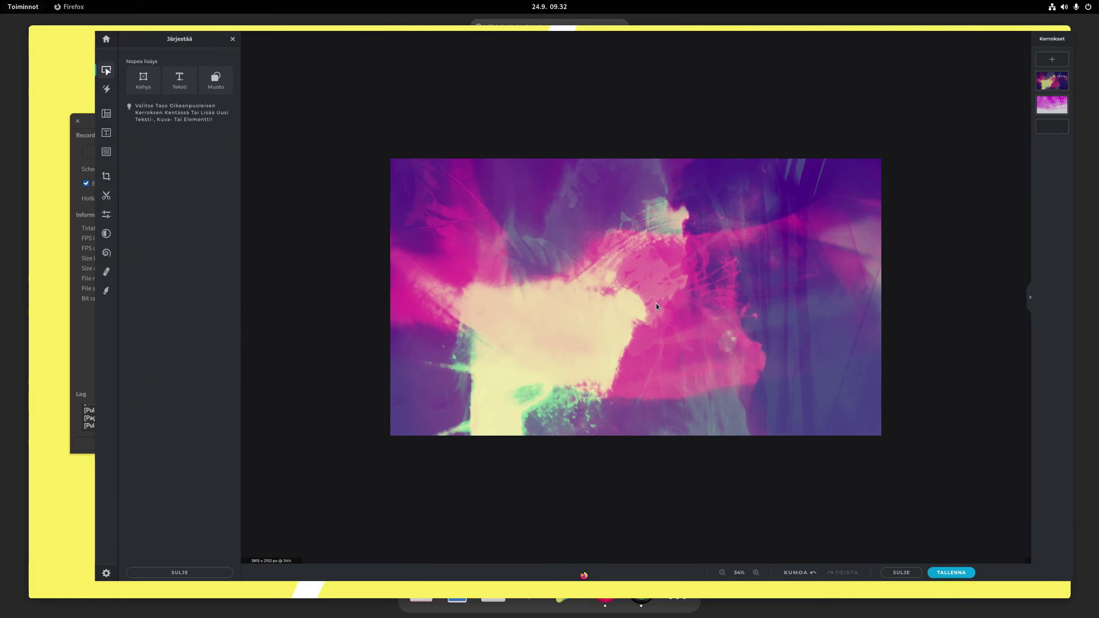
Step: Open the flattened composite at 1920 x 1084 px and try the Friends preset Alex on it
{"action": "left_click", "coordinate": [183, 303]}
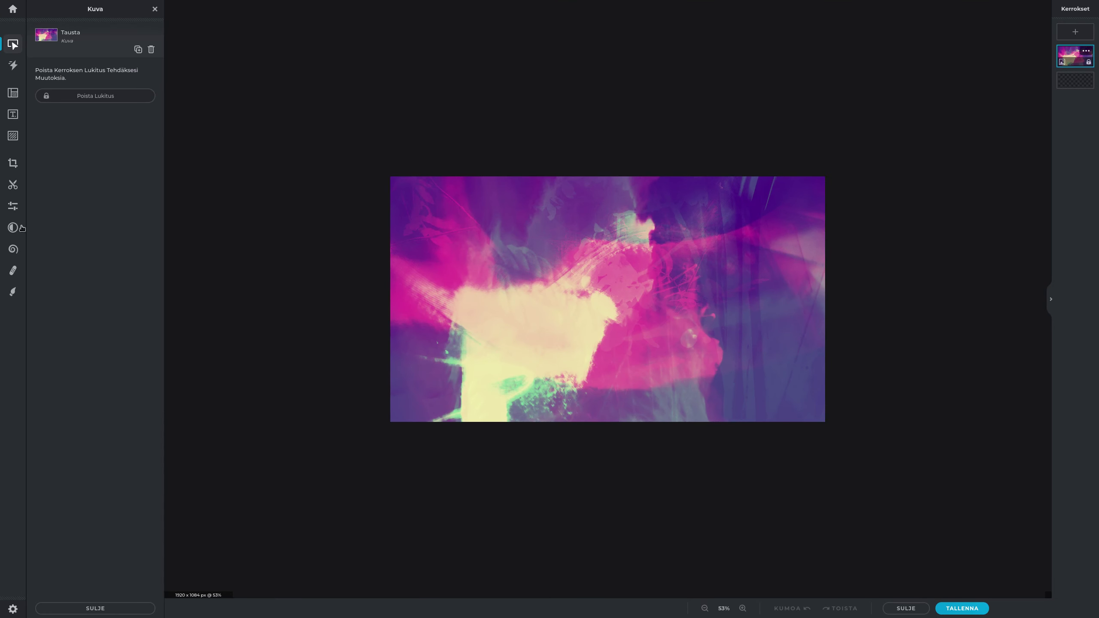
{"action": "left_click", "coordinate": [22, 228]}
{"action": "left_click", "coordinate": [99, 186]}
{"action": "left_click", "coordinate": [103, 186]}
{"action": "scroll", "coordinate": [103, 186], "scroll_direction": "down", "scroll_amount": 1}
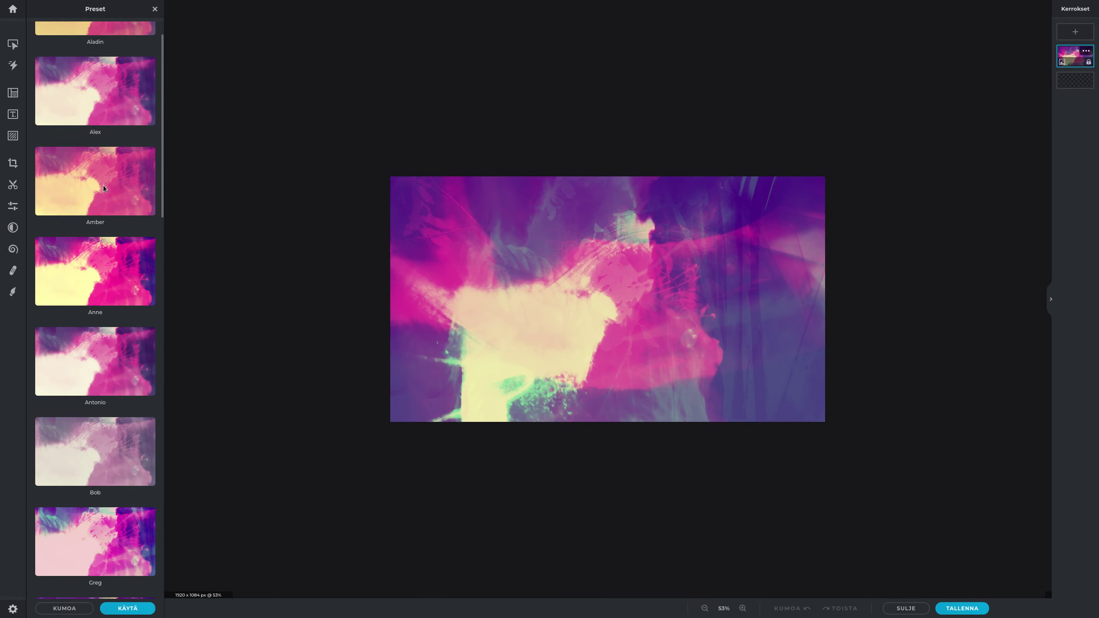
{"action": "scroll", "coordinate": [91, 126], "scroll_direction": "up", "scroll_amount": 1}
{"action": "left_click", "coordinate": [91, 126]}
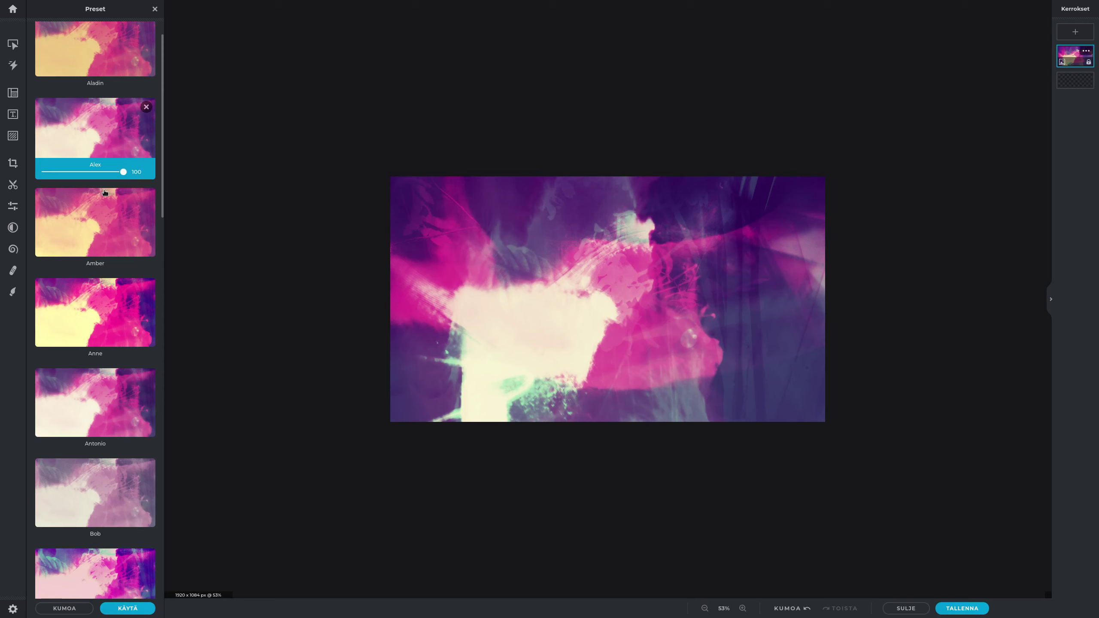
Step: Compare the Friends presets Greg and Sophia on the flattened composite and apply Greg at strength 100
{"action": "scroll", "coordinate": [105, 192], "scroll_direction": "down", "scroll_amount": 3}
{"action": "scroll", "coordinate": [560, 294], "scroll_direction": "down", "scroll_amount": 5}
{"action": "scroll", "coordinate": [79, 216], "scroll_direction": "down", "scroll_amount": 3}
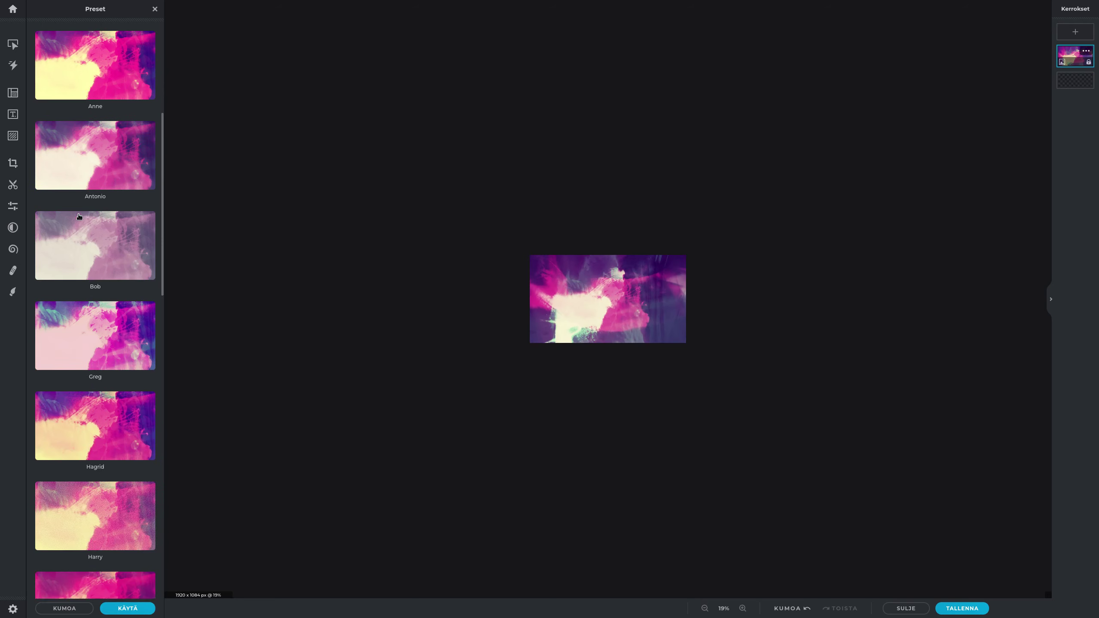
{"action": "scroll", "coordinate": [79, 216], "scroll_direction": "down", "scroll_amount": 2}
{"action": "left_click", "coordinate": [78, 242]}
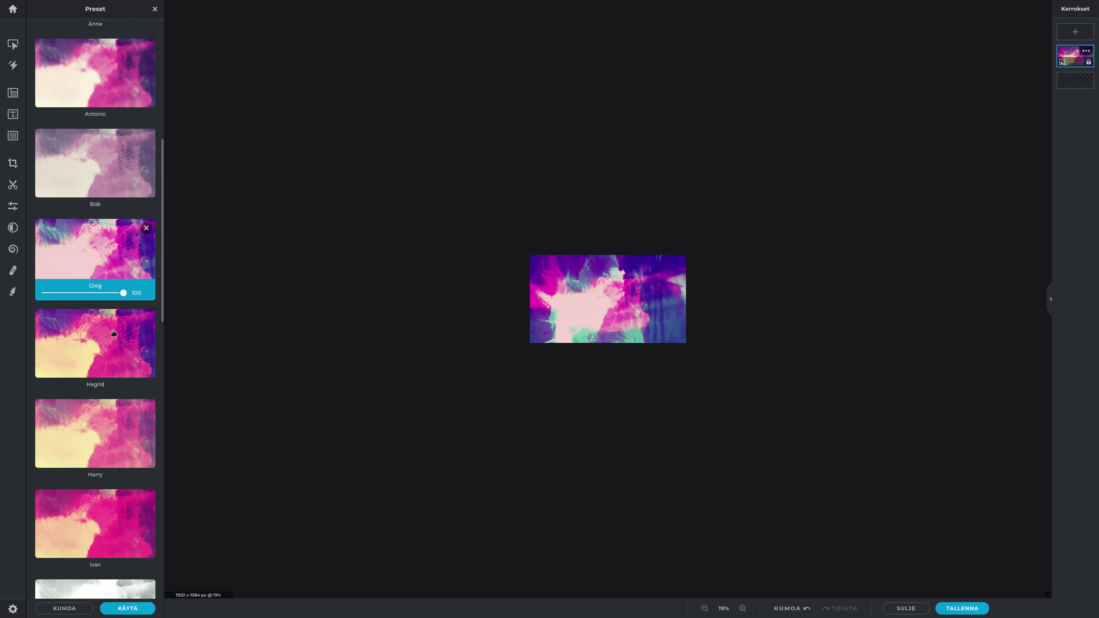
{"action": "scroll", "coordinate": [110, 332], "scroll_direction": "down", "scroll_amount": 20}
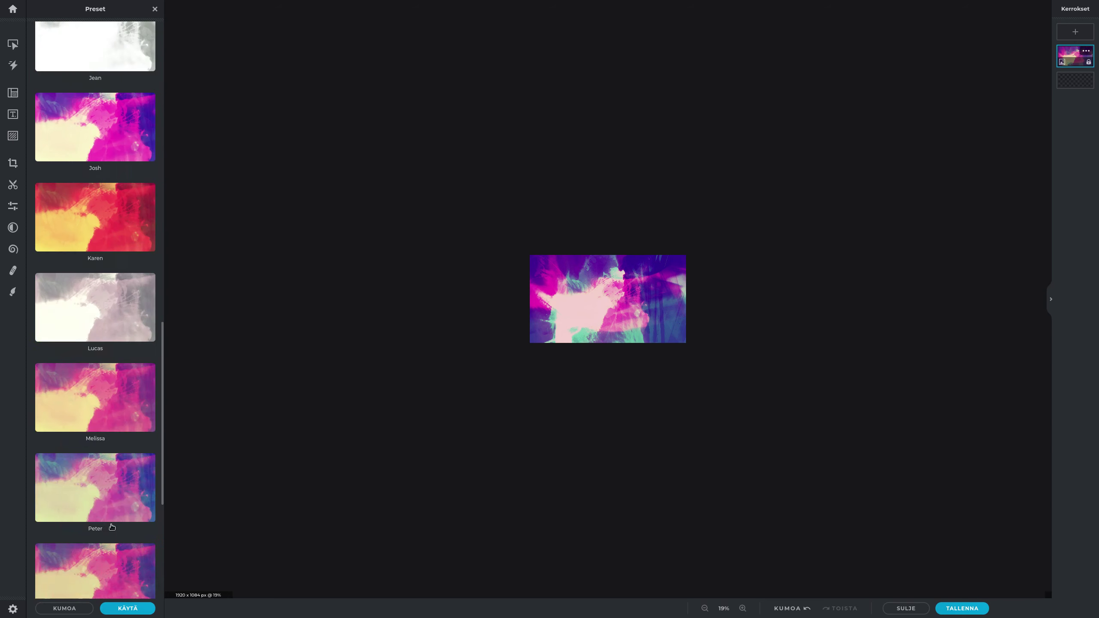
{"action": "left_click", "coordinate": [113, 481]}
{"action": "scroll", "coordinate": [82, 290], "scroll_direction": "up", "scroll_amount": 12}
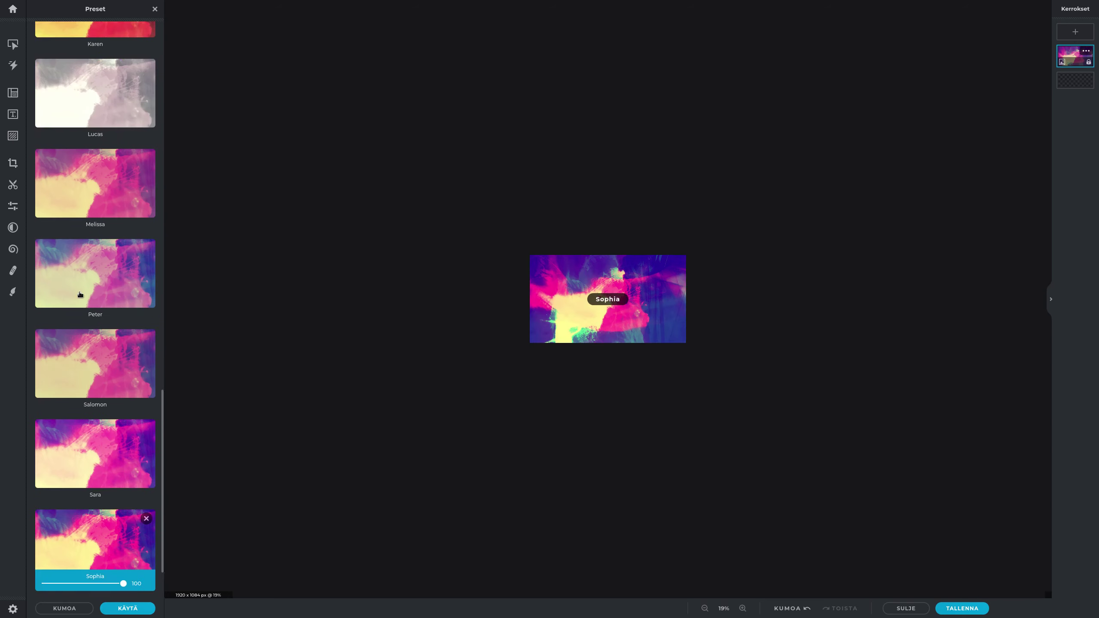
{"action": "scroll", "coordinate": [83, 285], "scroll_direction": "up", "scroll_amount": 10}
{"action": "left_click", "coordinate": [86, 372]}
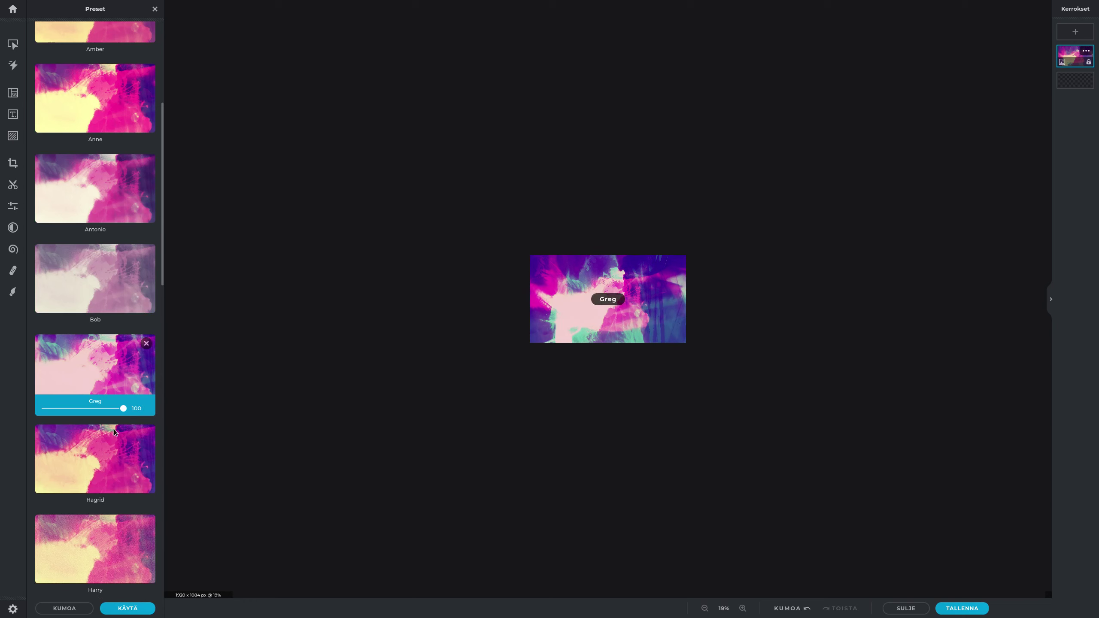
{"action": "left_click", "coordinate": [134, 608]}
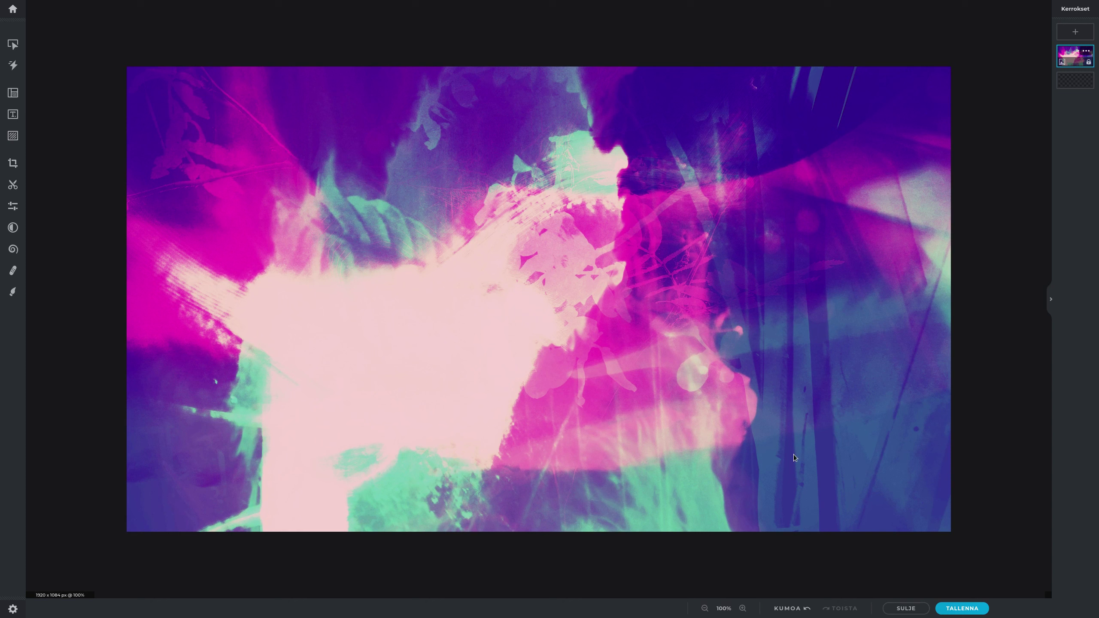
Step: Save the recoloured 1920 x 1084 px composite as a PNG image
{"action": "left_click", "coordinate": [964, 611]}
{"action": "left_click", "coordinate": [602, 366]}
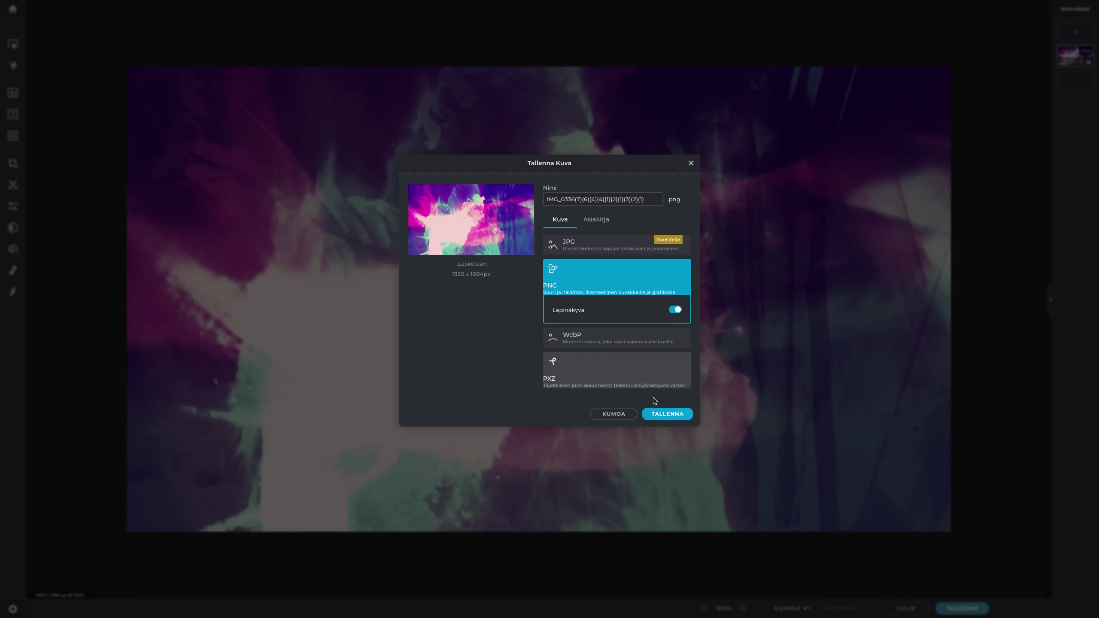
{"action": "left_click", "coordinate": [679, 415]}
Step: Try cropping the right side of the composite to 1836 x 1084 px, and undo the crop
{"action": "scroll", "coordinate": [690, 411], "scroll_direction": "down", "scroll_amount": 10}
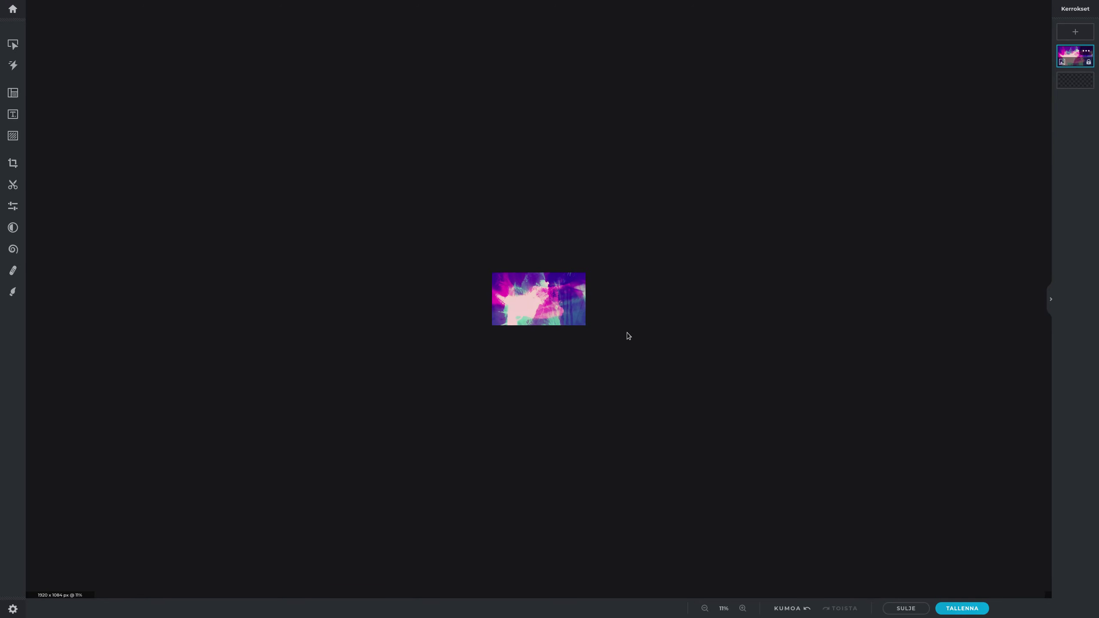
{"action": "scroll", "coordinate": [627, 336], "scroll_direction": "up", "scroll_amount": 12}
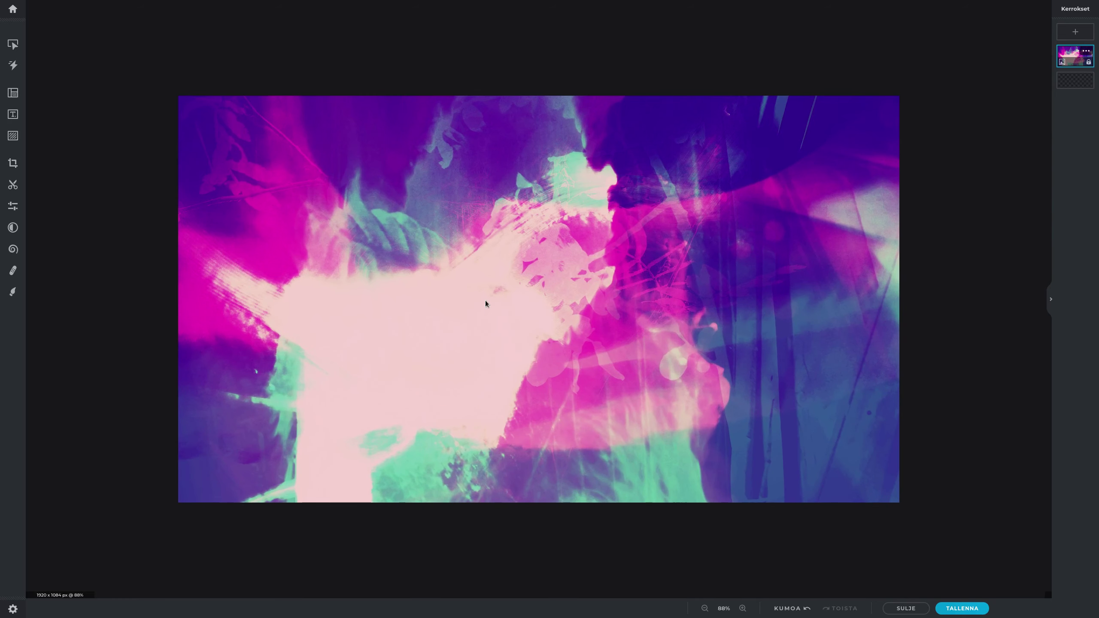
{"action": "left_click", "coordinate": [13, 163]}
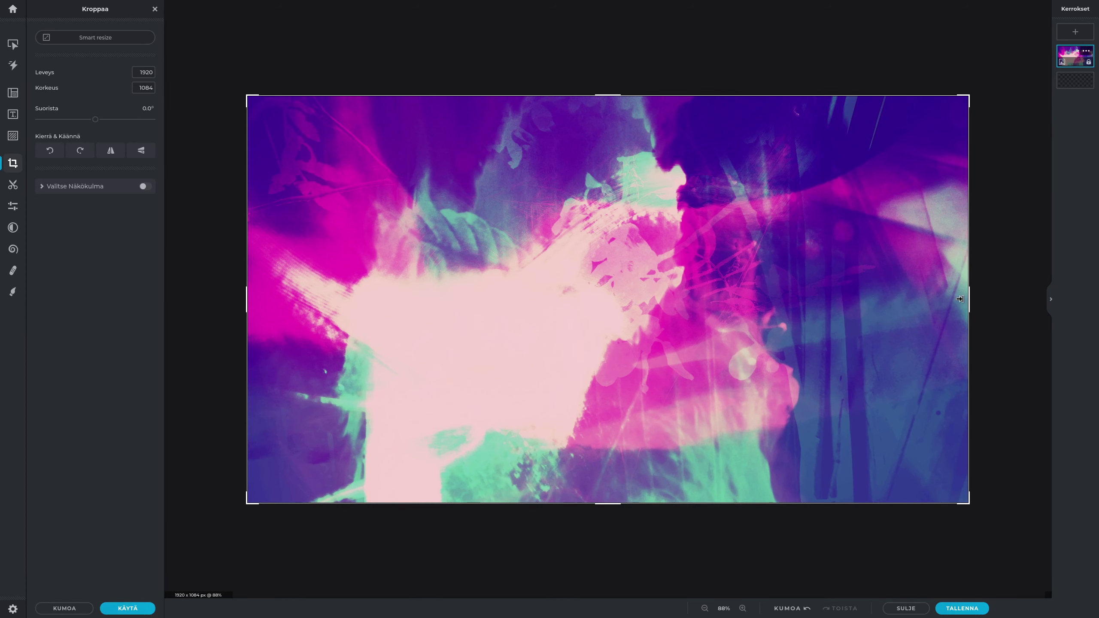
{"action": "left_click_drag", "start_coordinate": [959, 299], "coordinate": [955, 299]}
{"action": "scroll", "coordinate": [829, 344], "scroll_direction": "down", "scroll_amount": 7}
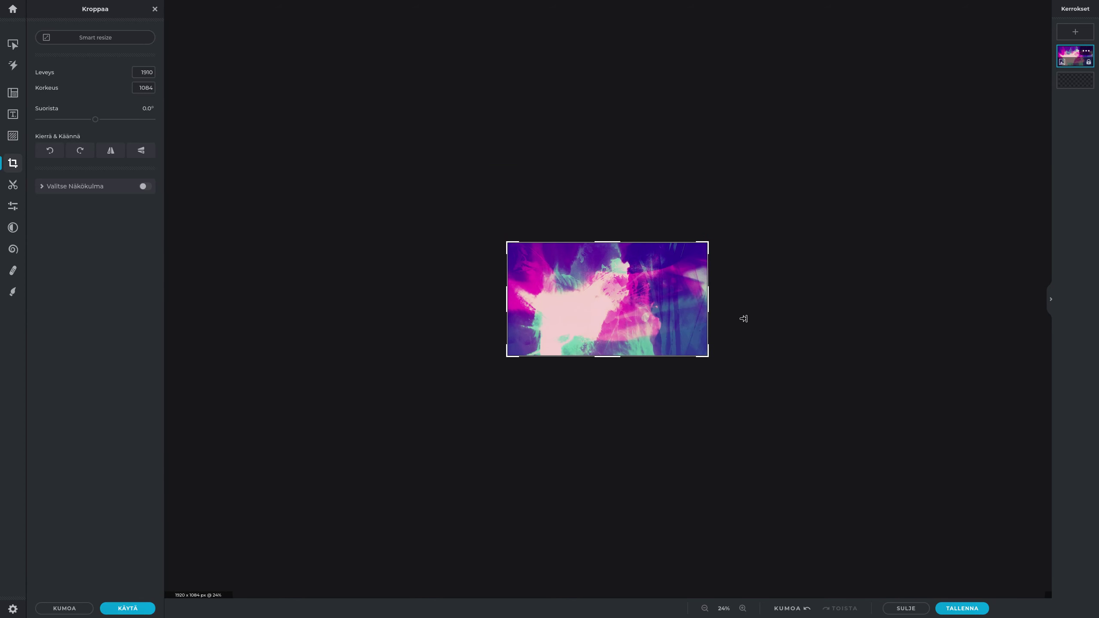
{"action": "left_click_drag", "start_coordinate": [707, 304], "coordinate": [699, 304]}
{"action": "left_click", "coordinate": [127, 608]}
{"action": "scroll", "coordinate": [681, 443], "scroll_direction": "down", "scroll_amount": 4}
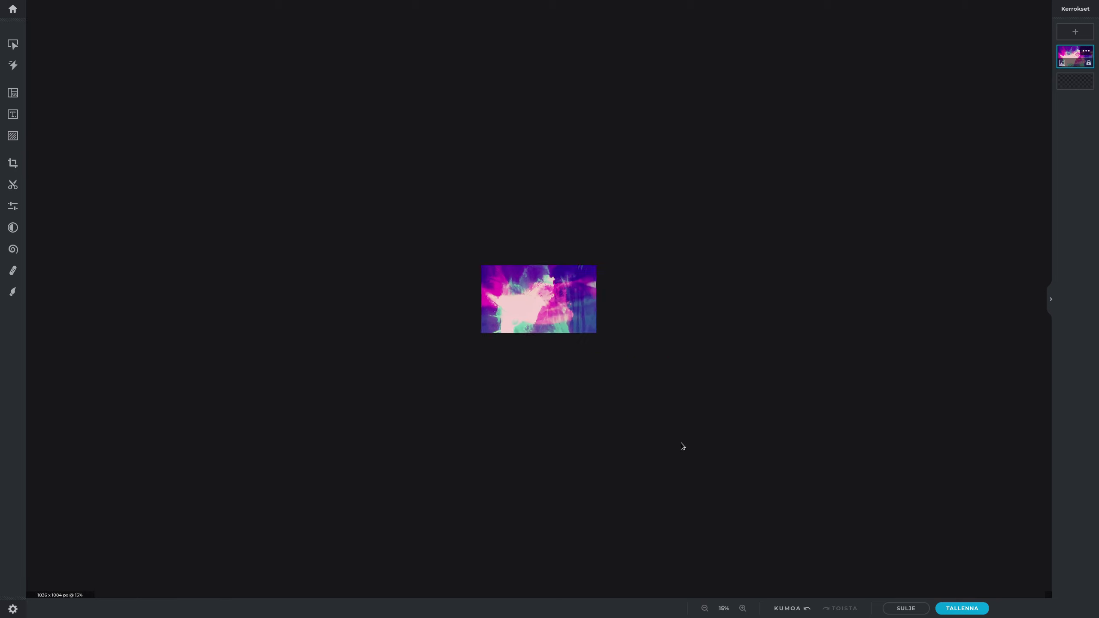
{"action": "key", "text": "ctrl+z"}
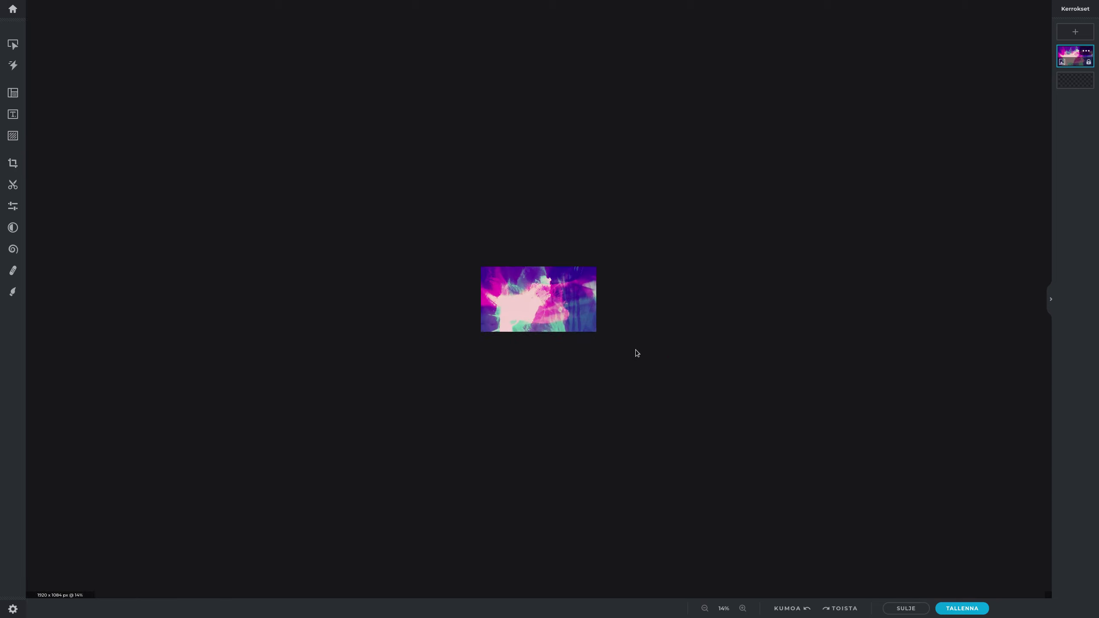
Step: Add a new text layer on top of the 1920 x 1084 px composite
{"action": "scroll", "coordinate": [593, 311], "scroll_direction": "up", "scroll_amount": 2}
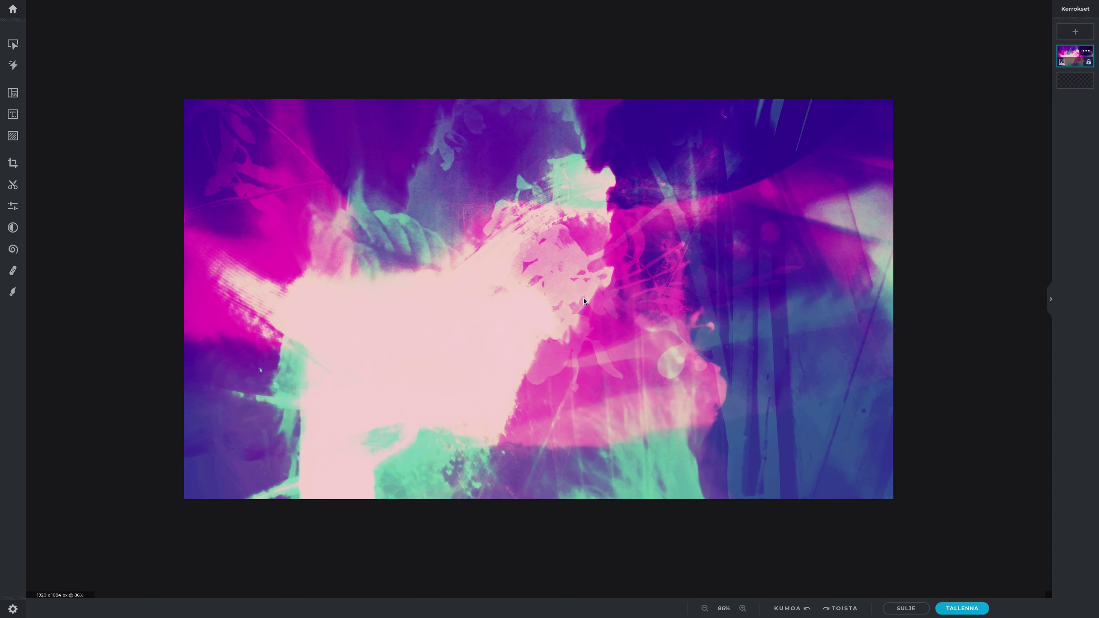
{"action": "left_click", "coordinate": [12, 114]}
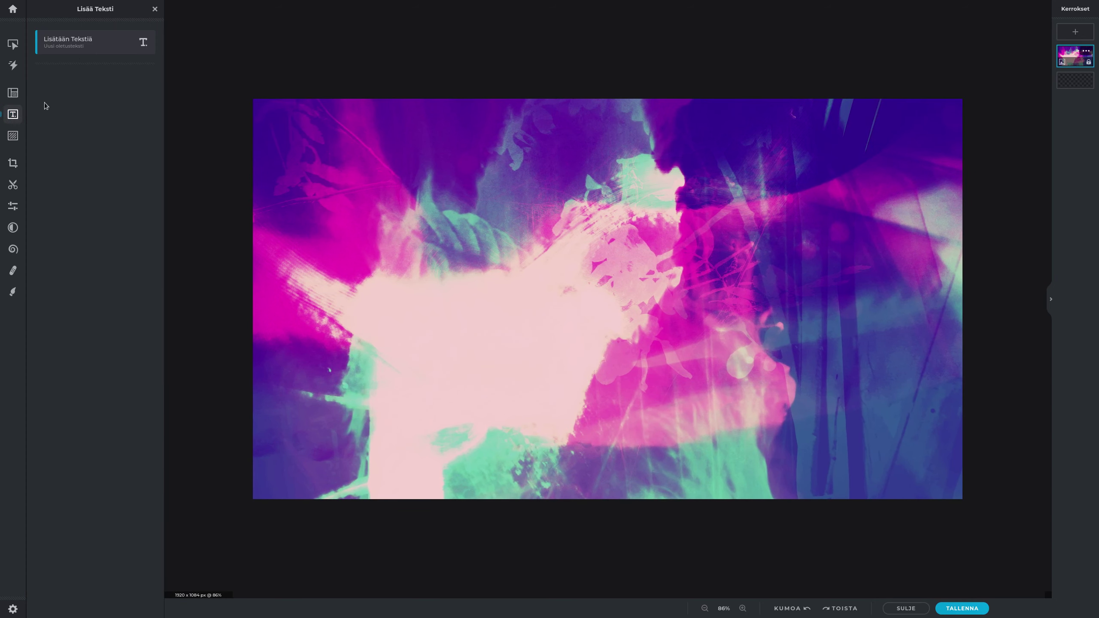
{"action": "left_click", "coordinate": [91, 44]}
Step: Try several fonts on the placeholder text and set its font to Companion
{"action": "left_click", "coordinate": [73, 166]}
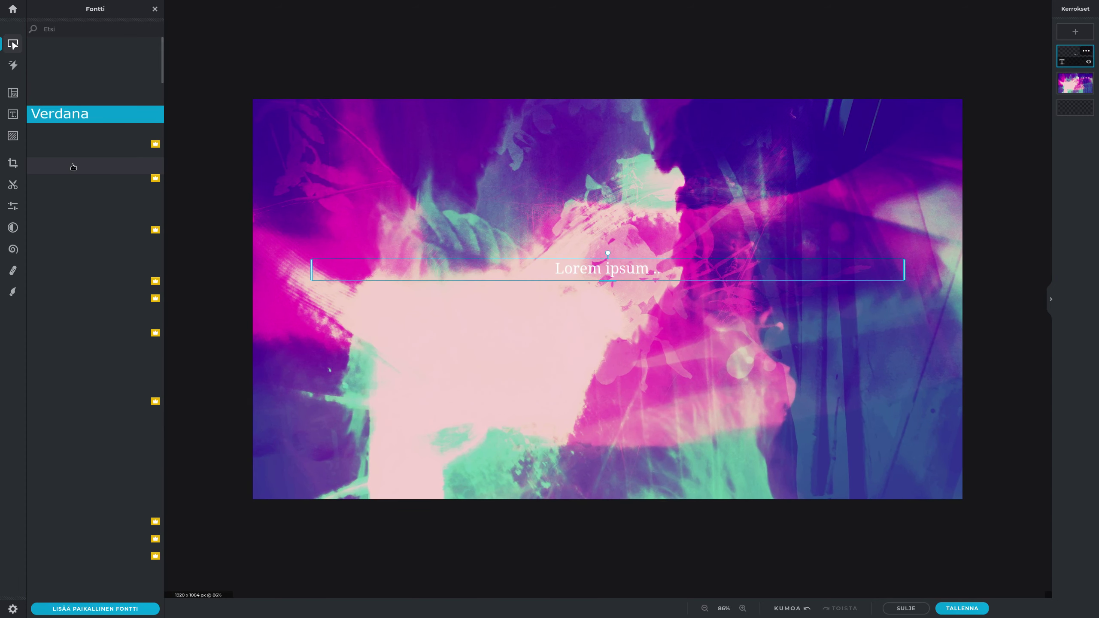
{"action": "scroll", "coordinate": [96, 217], "scroll_direction": "down", "scroll_amount": 5}
{"action": "left_click", "coordinate": [86, 203]}
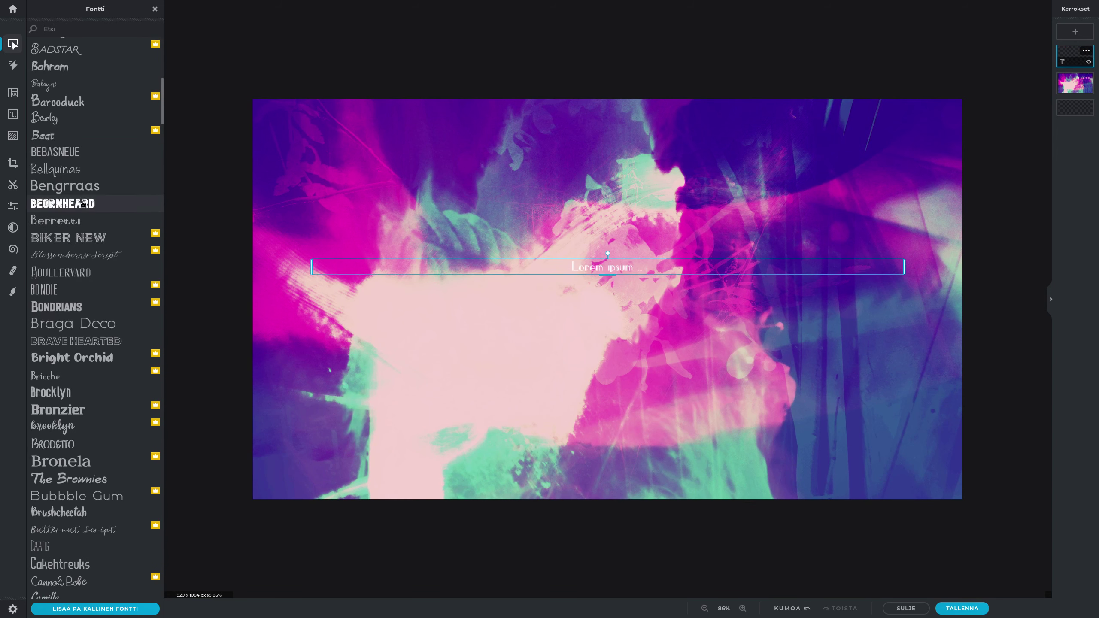
{"action": "scroll", "coordinate": [89, 216], "scroll_direction": "down", "scroll_amount": 7}
{"action": "left_click", "coordinate": [89, 269]}
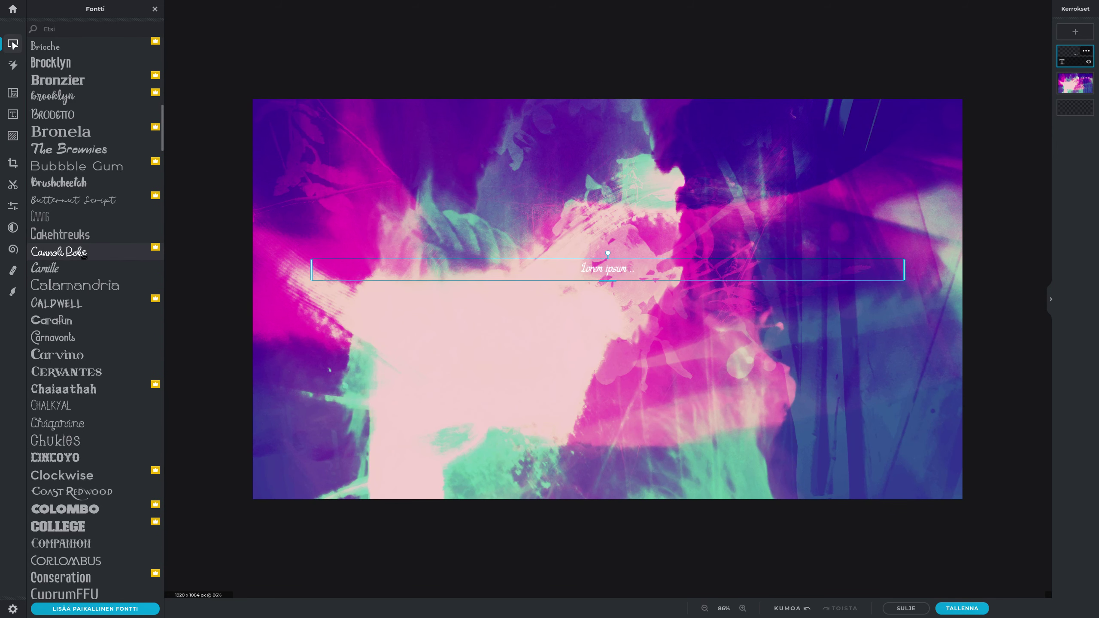
{"action": "scroll", "coordinate": [85, 271], "scroll_direction": "down", "scroll_amount": 7}
{"action": "left_click", "coordinate": [82, 273]}
{"action": "scroll", "coordinate": [82, 274], "scroll_direction": "down", "scroll_amount": 1}
{"action": "scroll", "coordinate": [82, 274], "scroll_direction": "down", "scroll_amount": 3}
{"action": "left_click", "coordinate": [80, 160]}
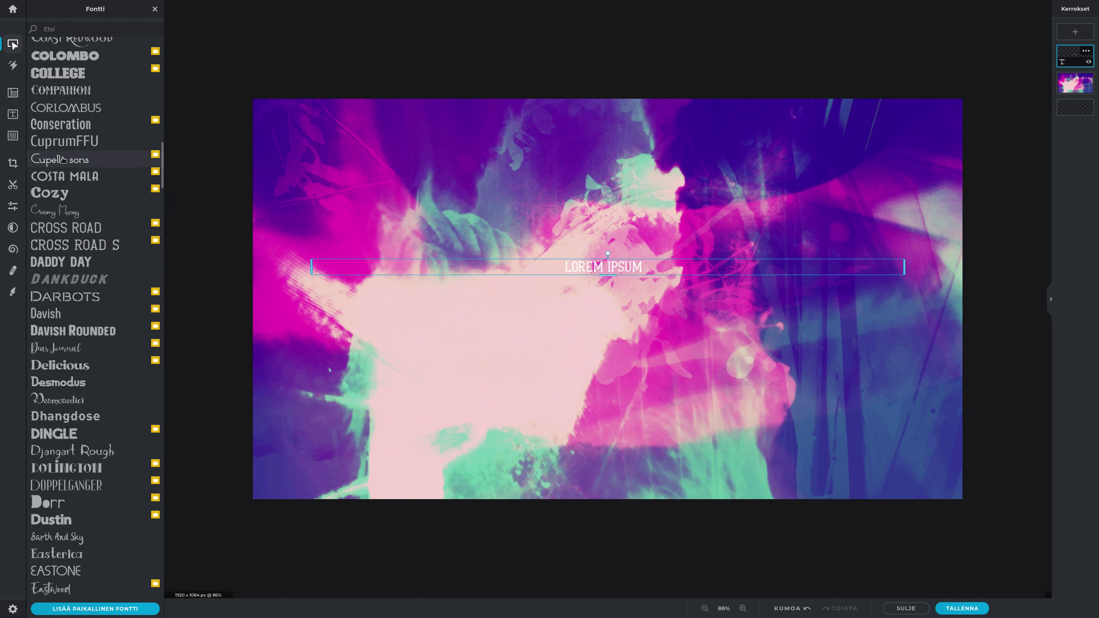
{"action": "left_click", "coordinate": [74, 89]}
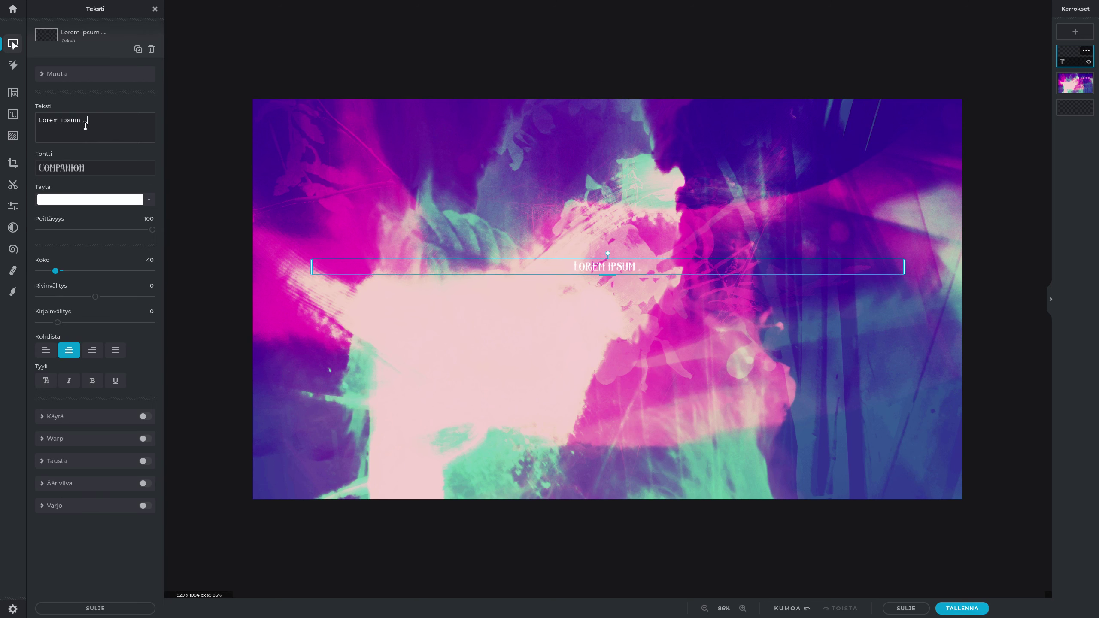
Step: Replace the placeholder text with "TRUTH" and "DETECTIVE" on two lines
{"action": "key", "text": "ctrl+a"}
{"action": "type", "text": "TRUTH"}
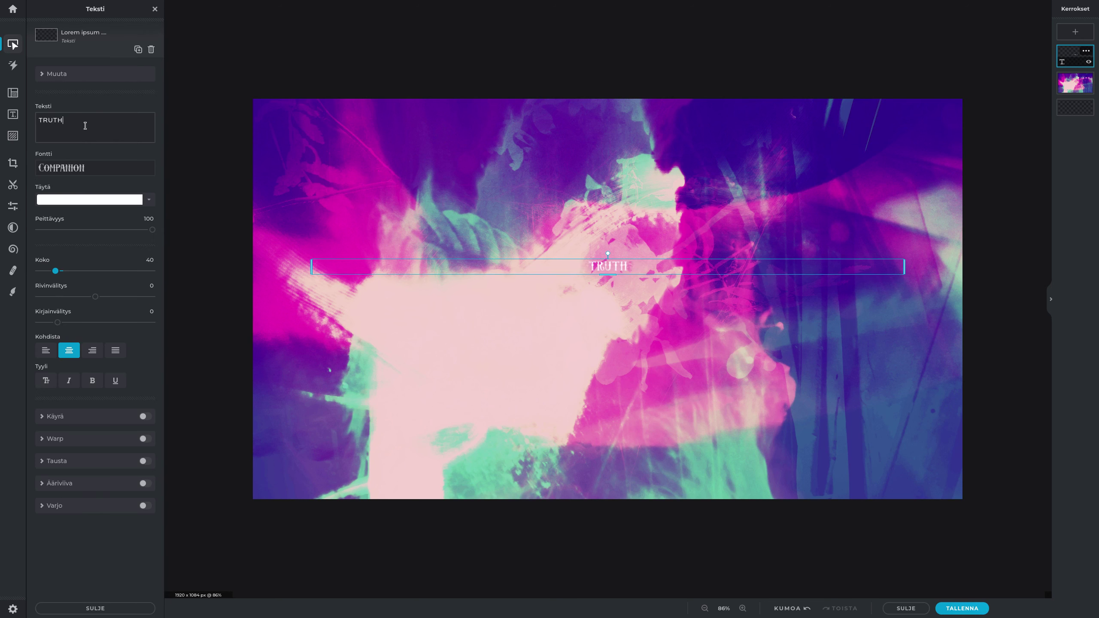
{"action": "key", "text": "Return"}
{"action": "type", "text": "DETECTIVE"}
{"action": "key", "text": "super"}
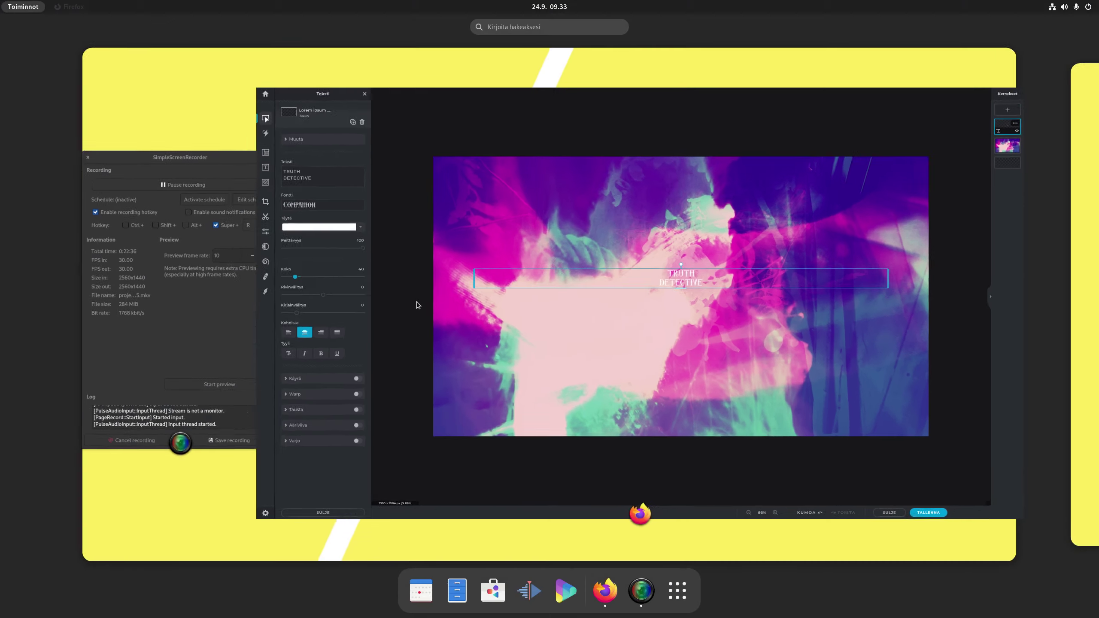
{"action": "left_click", "coordinate": [175, 136]}
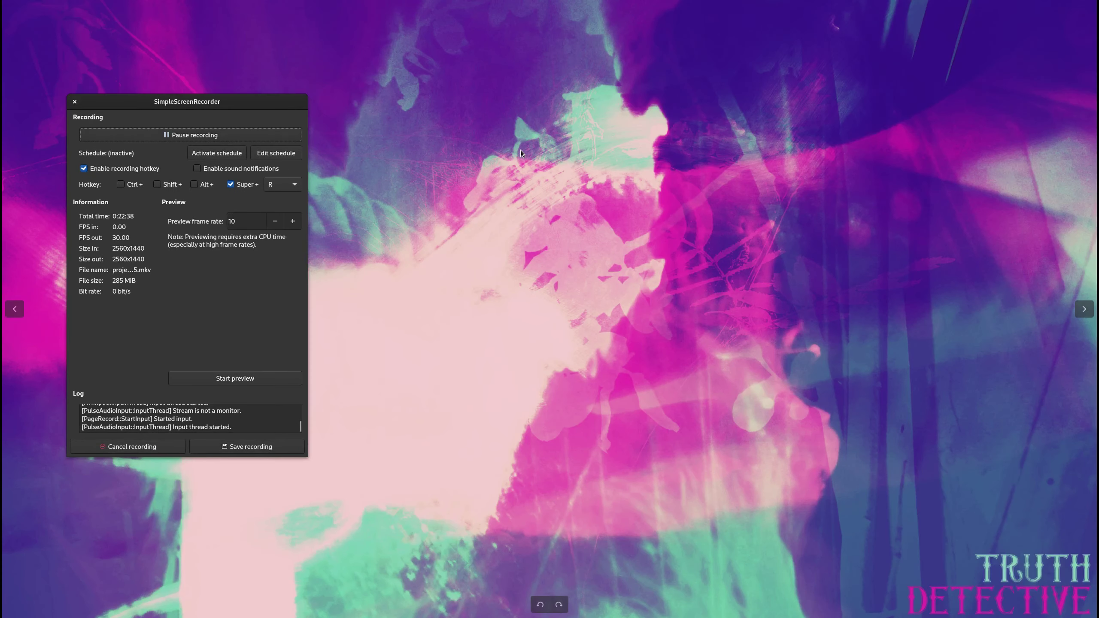
{"action": "left_click", "coordinate": [520, 149]}
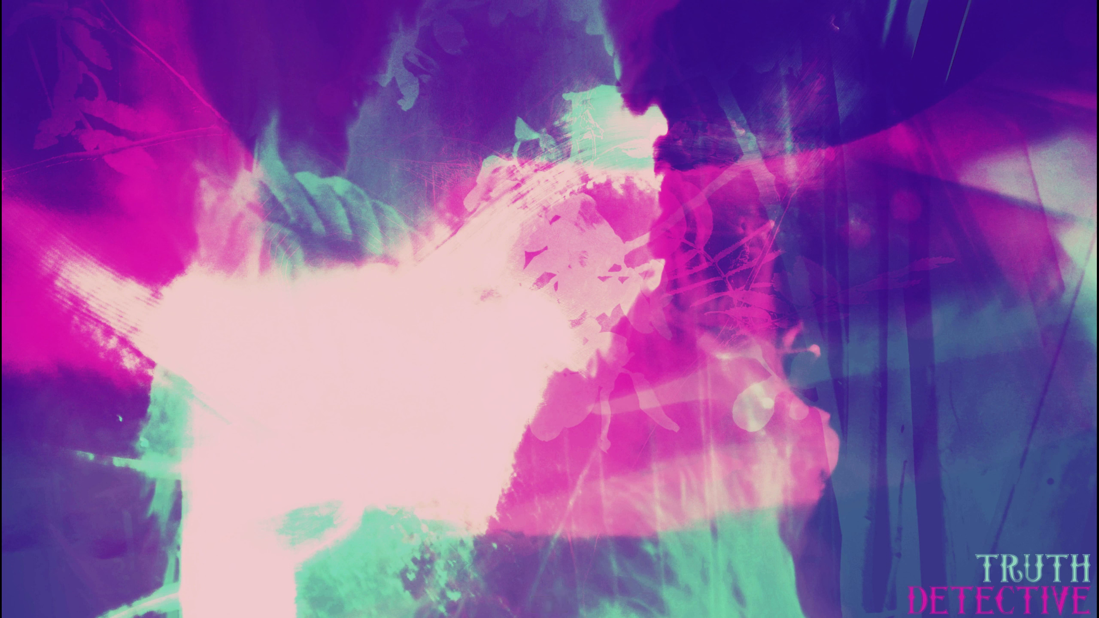
{"action": "key", "text": "super"}
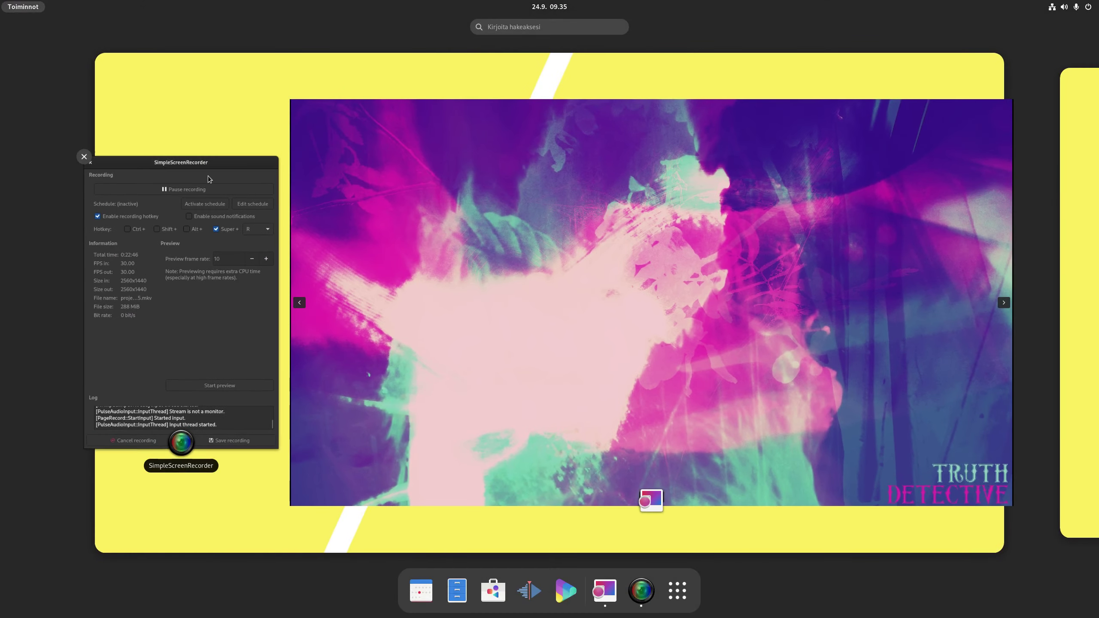